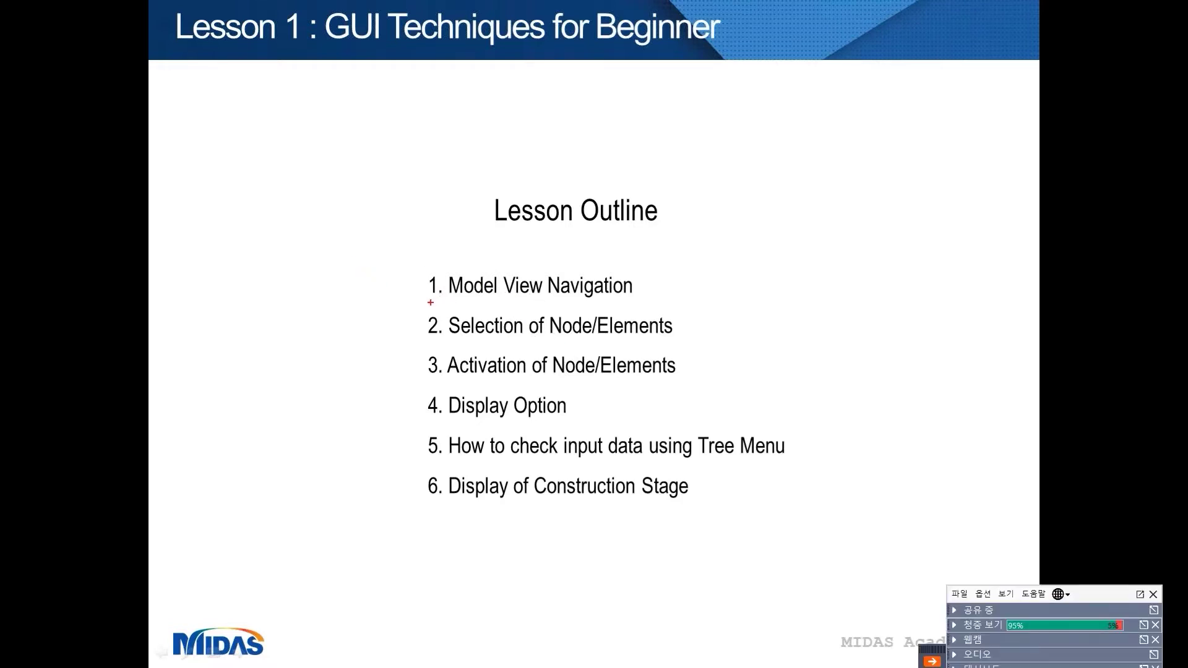
Underline 'Model View Navigation' on the lesson outline slide with the pen
{"action": "left_click_drag", "start_coordinate": [431, 303], "coordinate": [639, 300]}
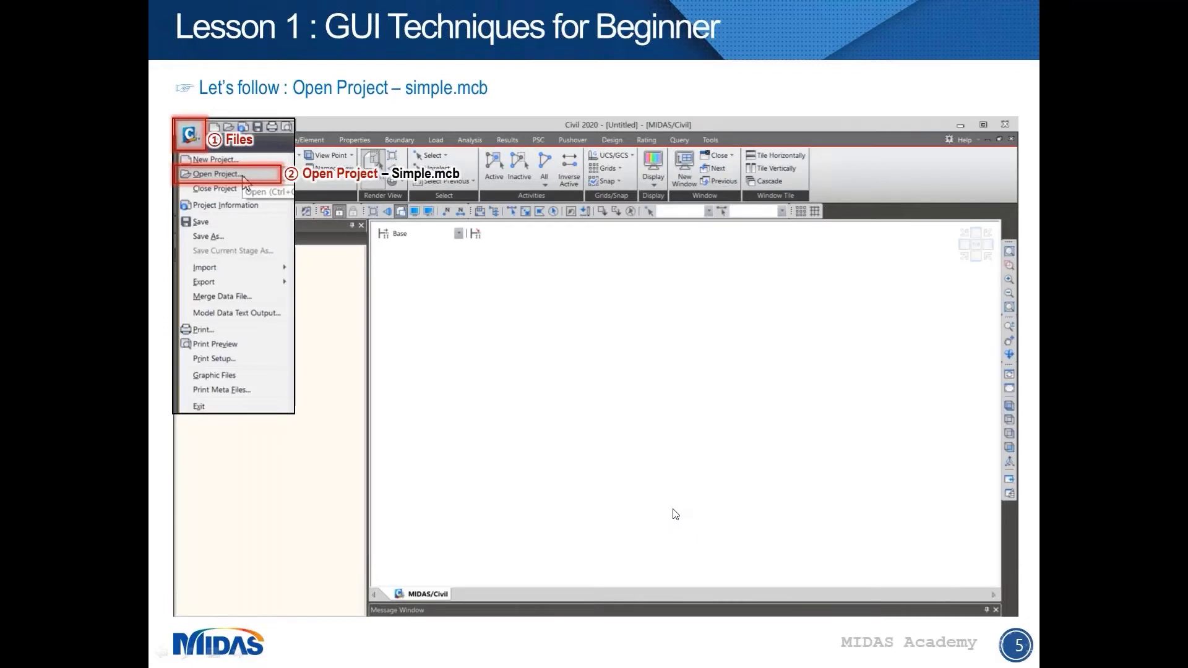
{"action": "key", "text": "alt+Tab"}
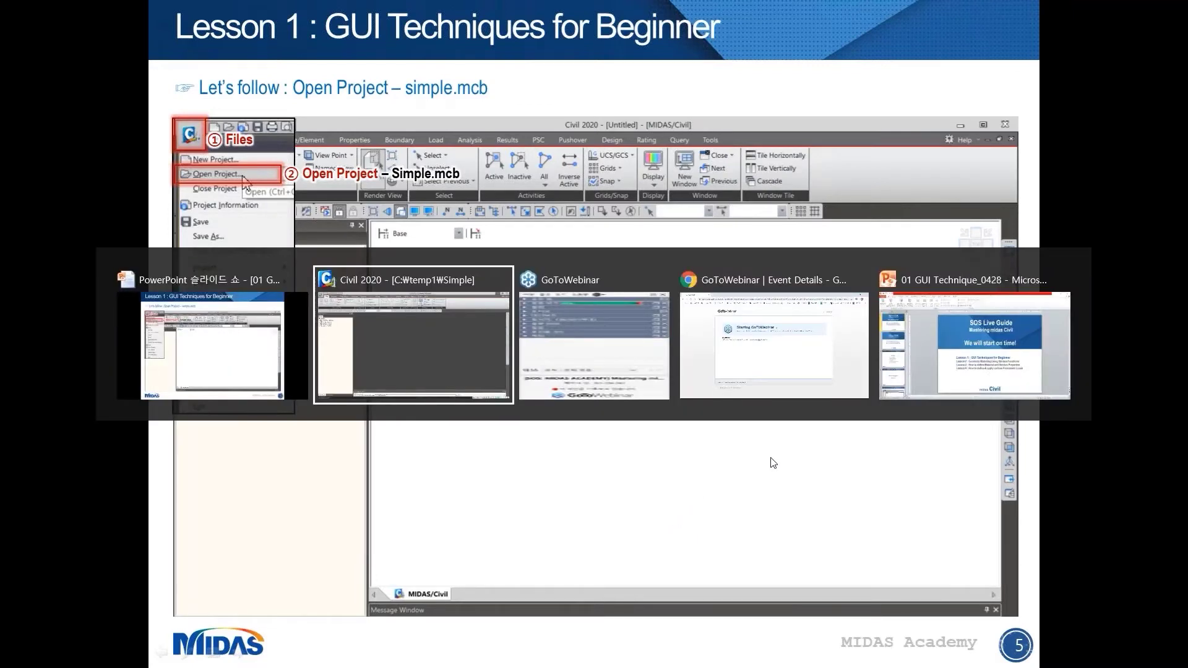
Open the Simple project from the temp1 folder and switch the beam to Hidden display
{"action": "left_click", "coordinate": [384, 359]}
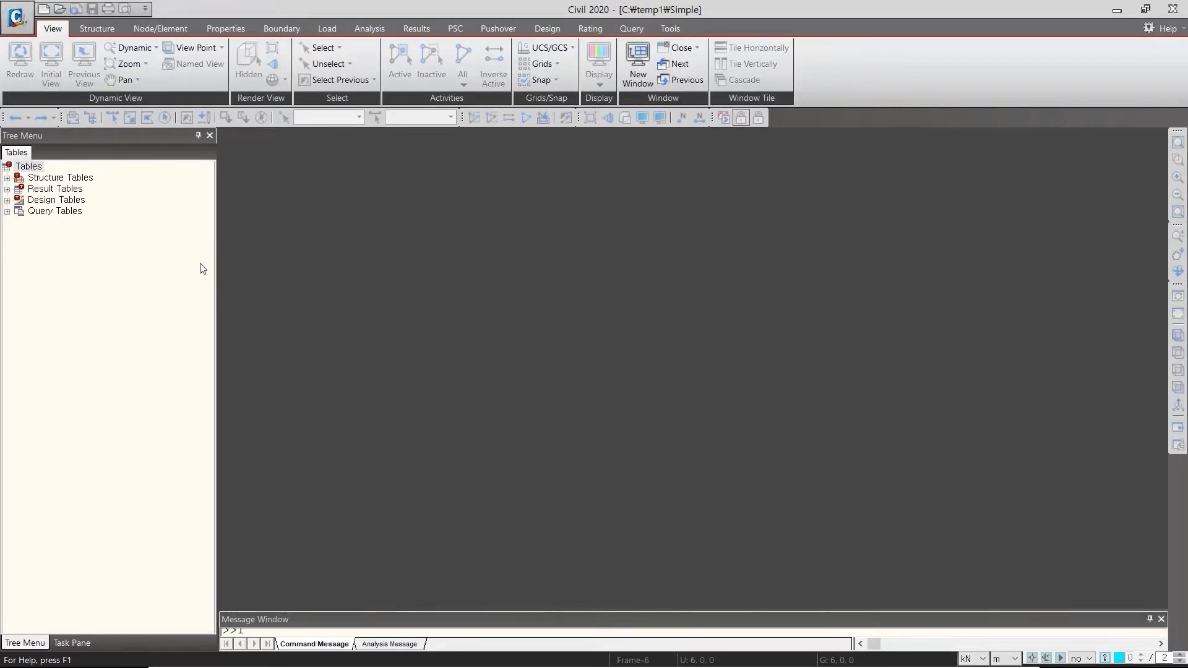
{"action": "left_click", "coordinate": [20, 21]}
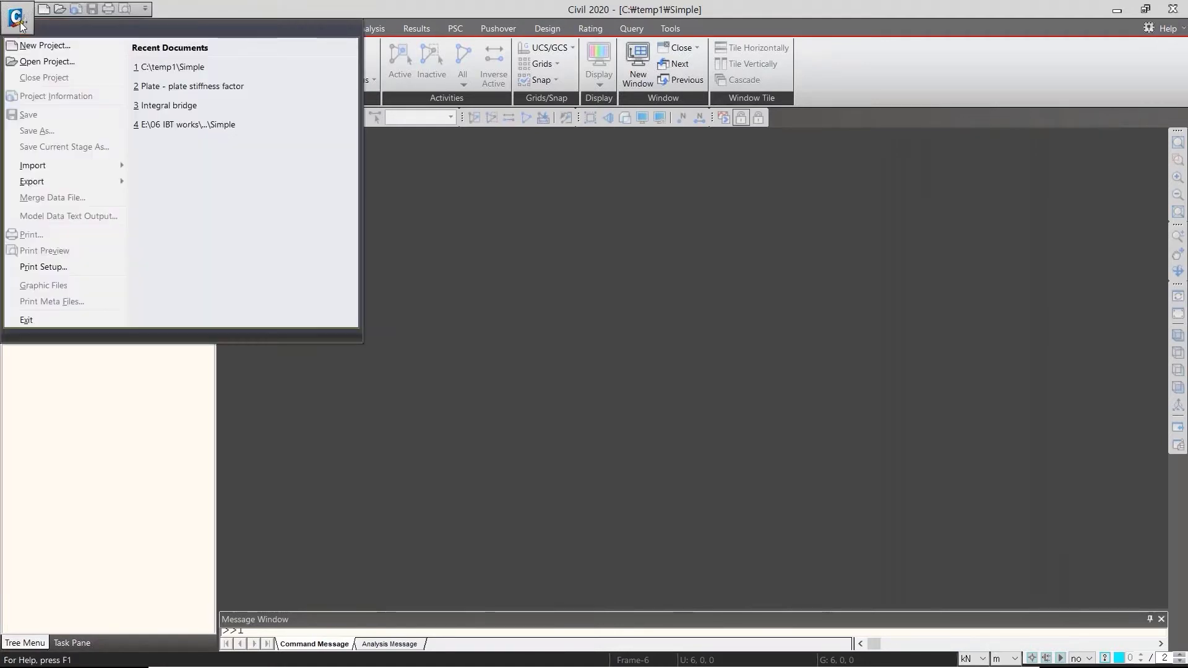
{"action": "left_click", "coordinate": [68, 66]}
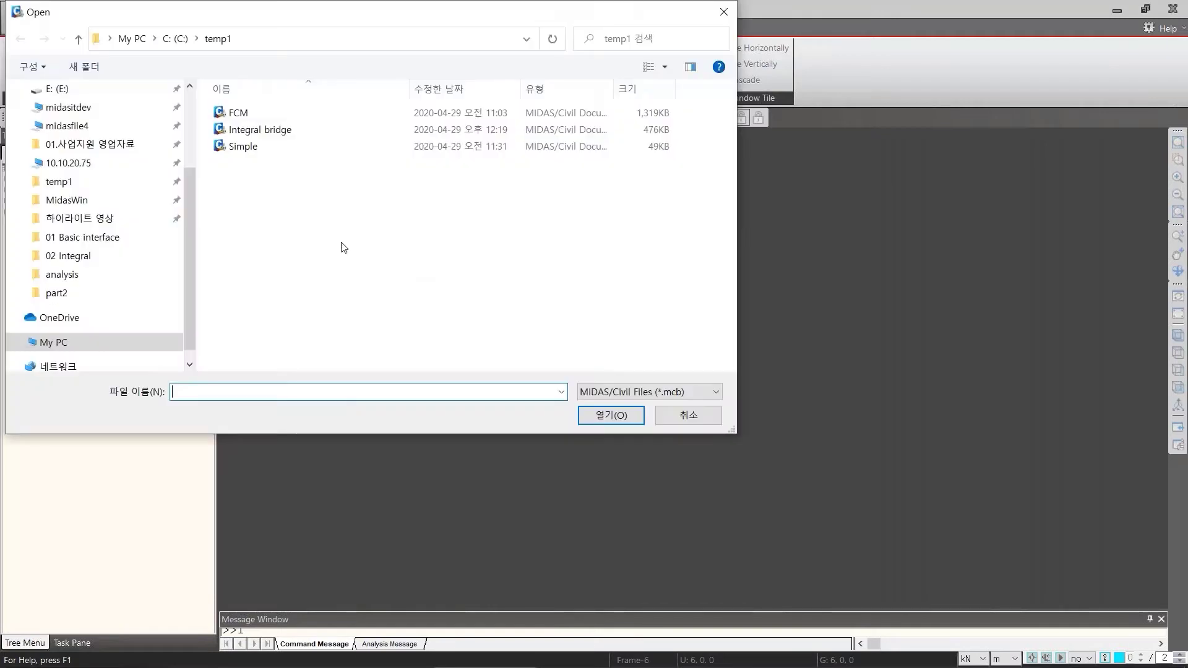
{"action": "double_click", "coordinate": [244, 147]}
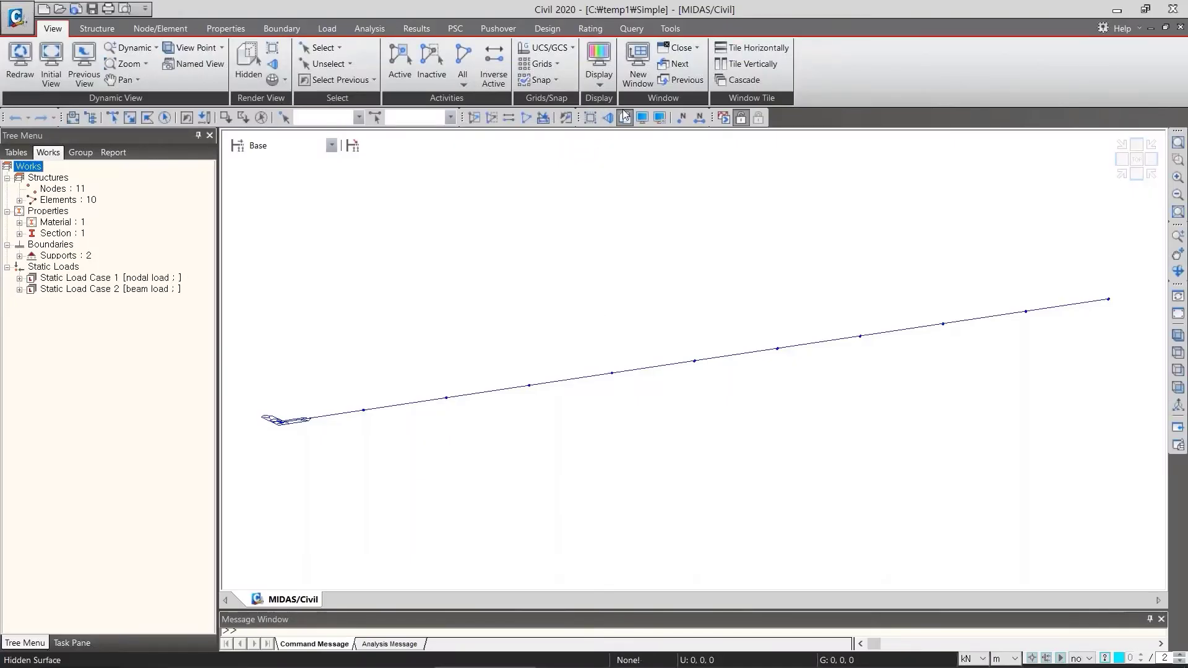
{"action": "left_click", "coordinate": [625, 117]}
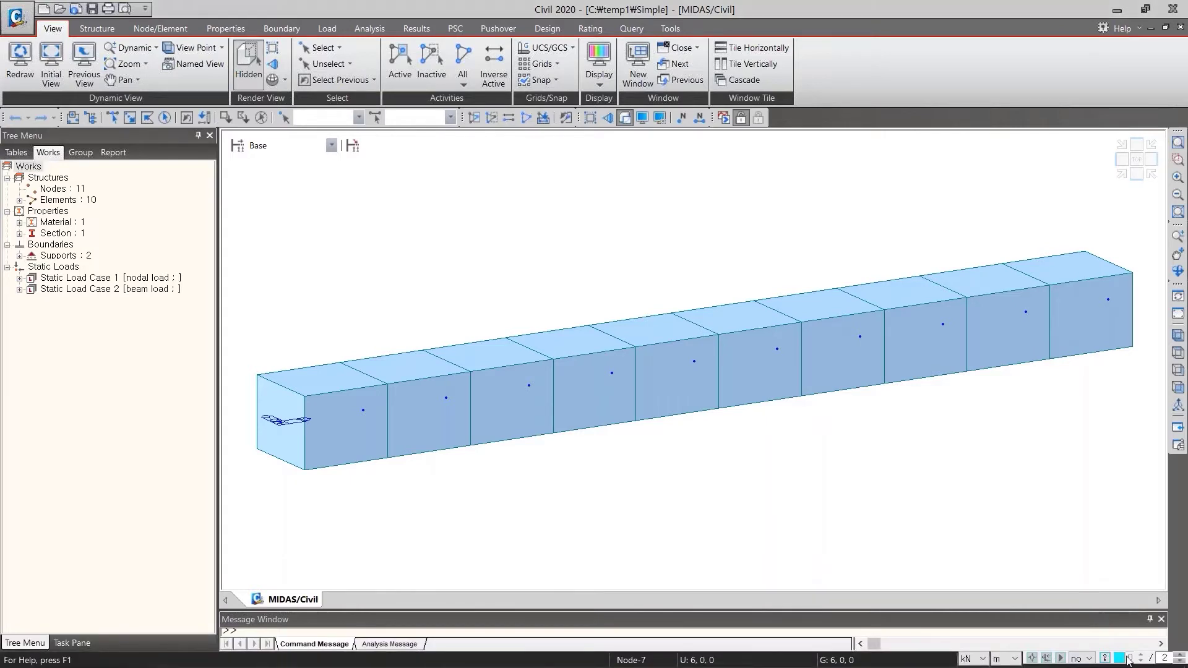
Bring up the Tools tab to check the unit system (m, kN, kcal, Celsius)
{"action": "left_click", "coordinate": [98, 373]}
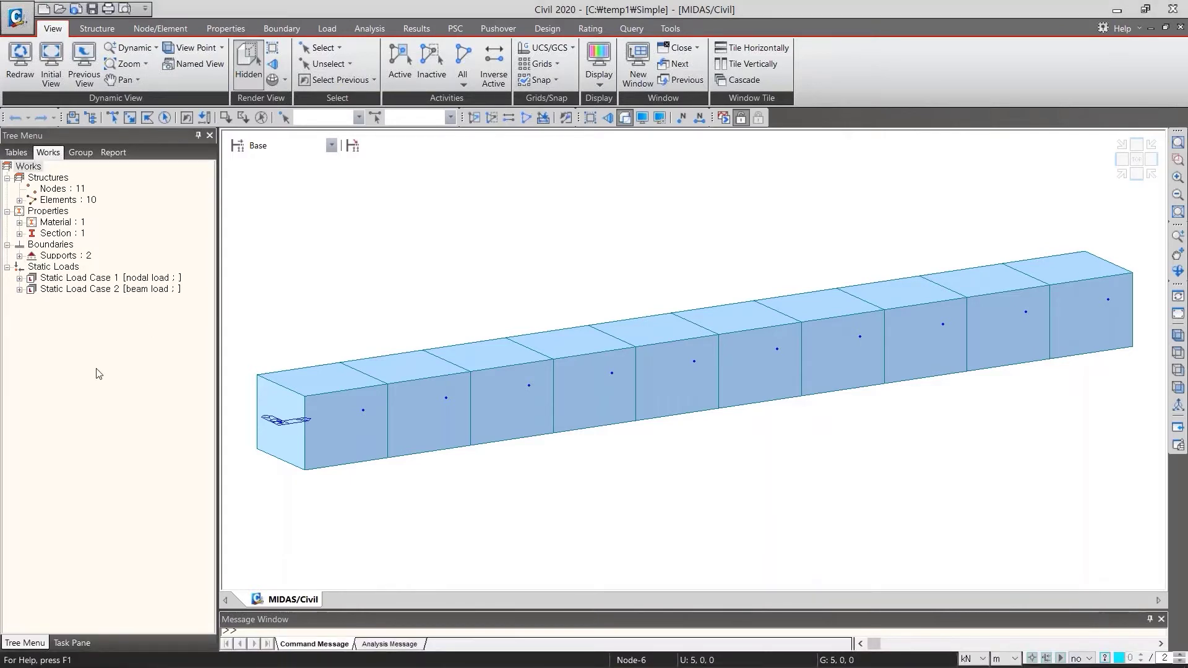
{"action": "left_click", "coordinate": [673, 30]}
{"action": "left_click", "coordinate": [20, 62]}
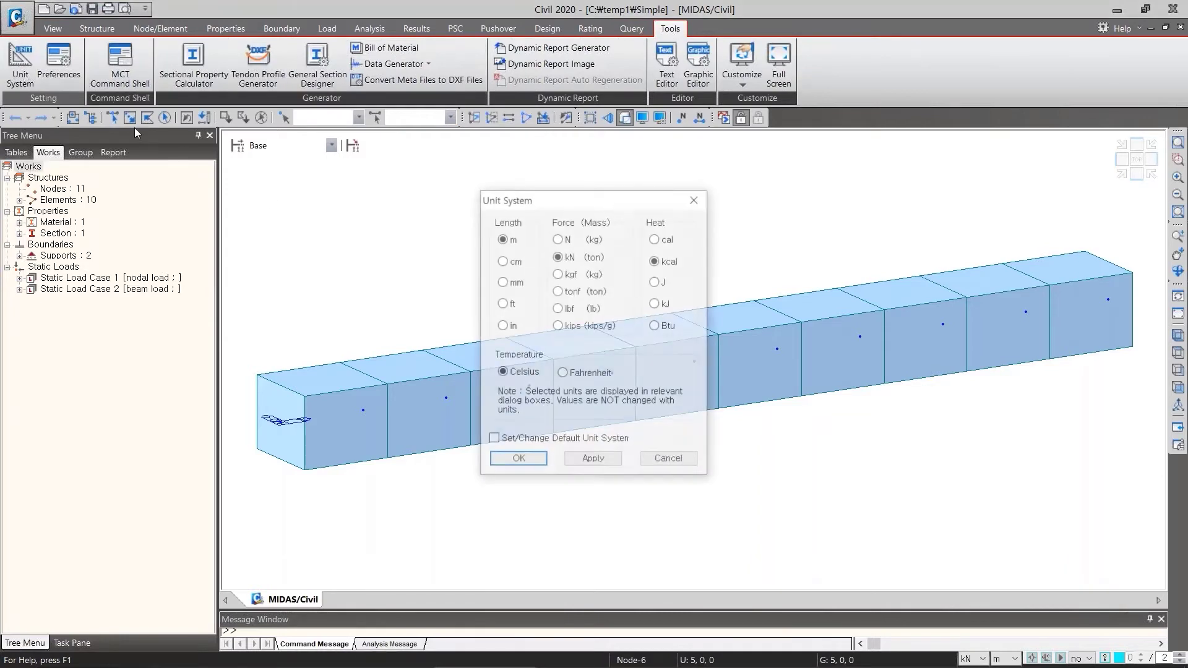
{"action": "left_click_drag", "start_coordinate": [618, 198], "coordinate": [622, 215]}
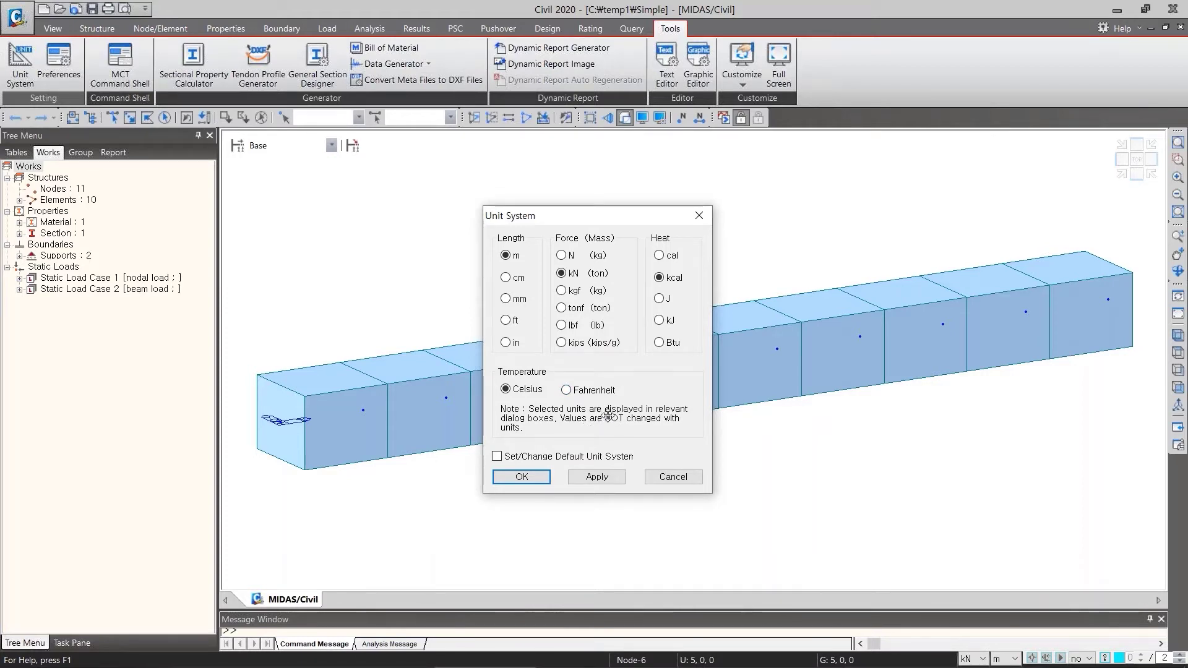
{"action": "left_click", "coordinate": [561, 255]}
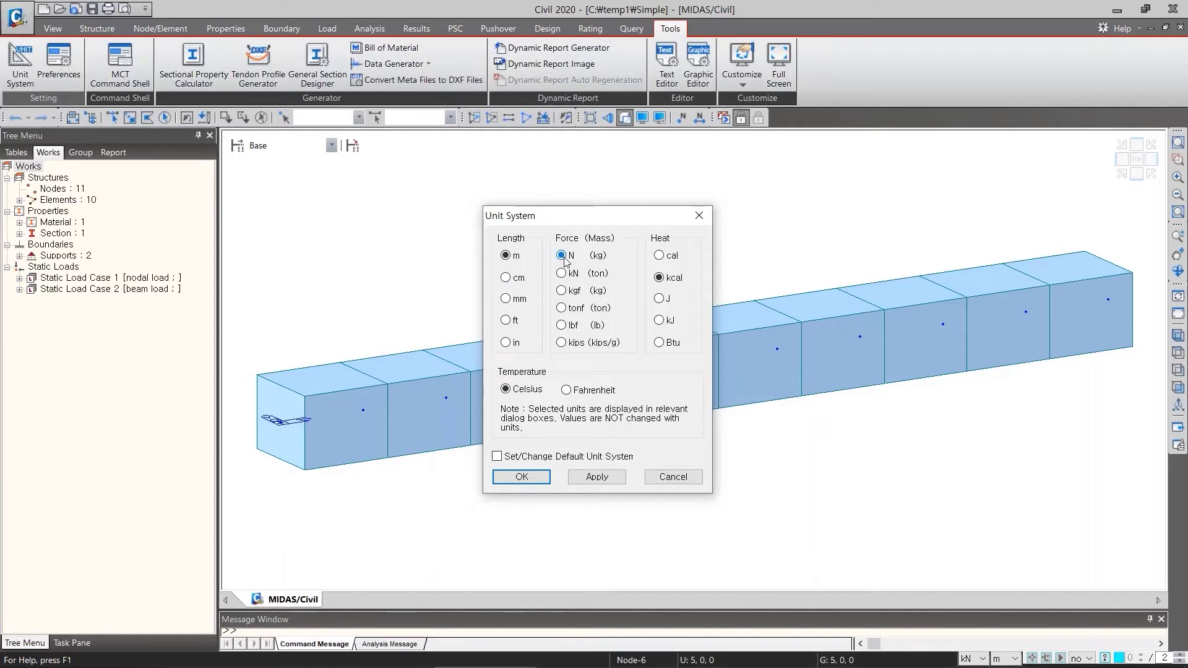
{"action": "left_click", "coordinate": [506, 300]}
{"action": "left_click", "coordinate": [561, 274]}
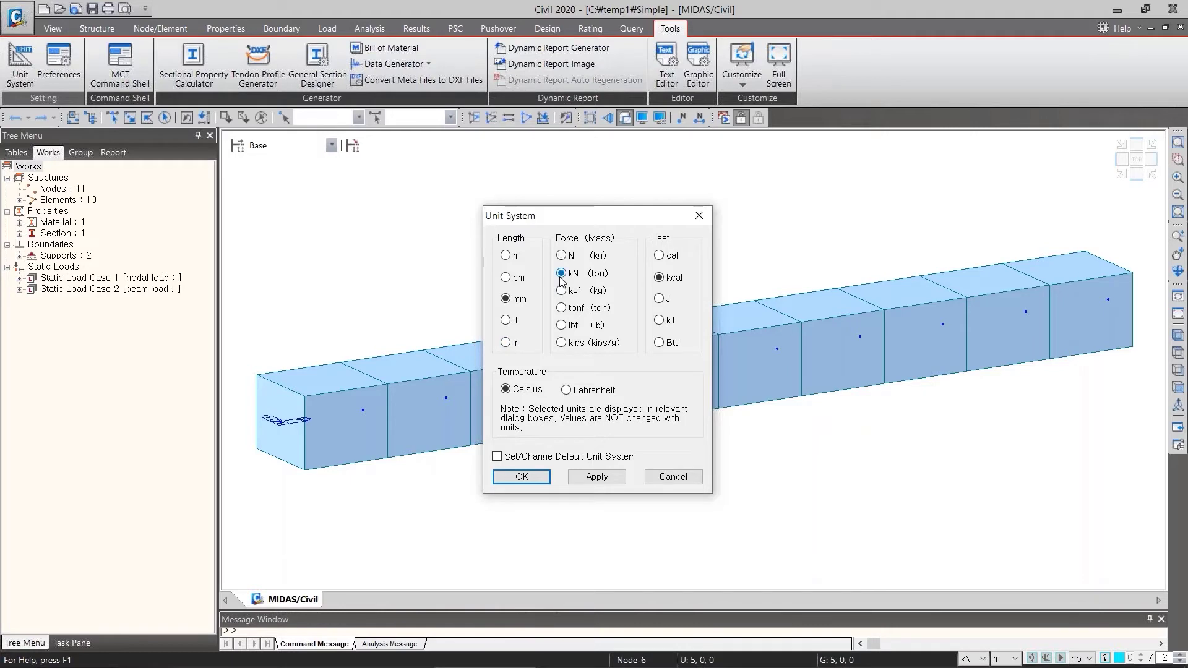
{"action": "left_click", "coordinate": [505, 255]}
{"action": "left_click", "coordinate": [673, 477]}
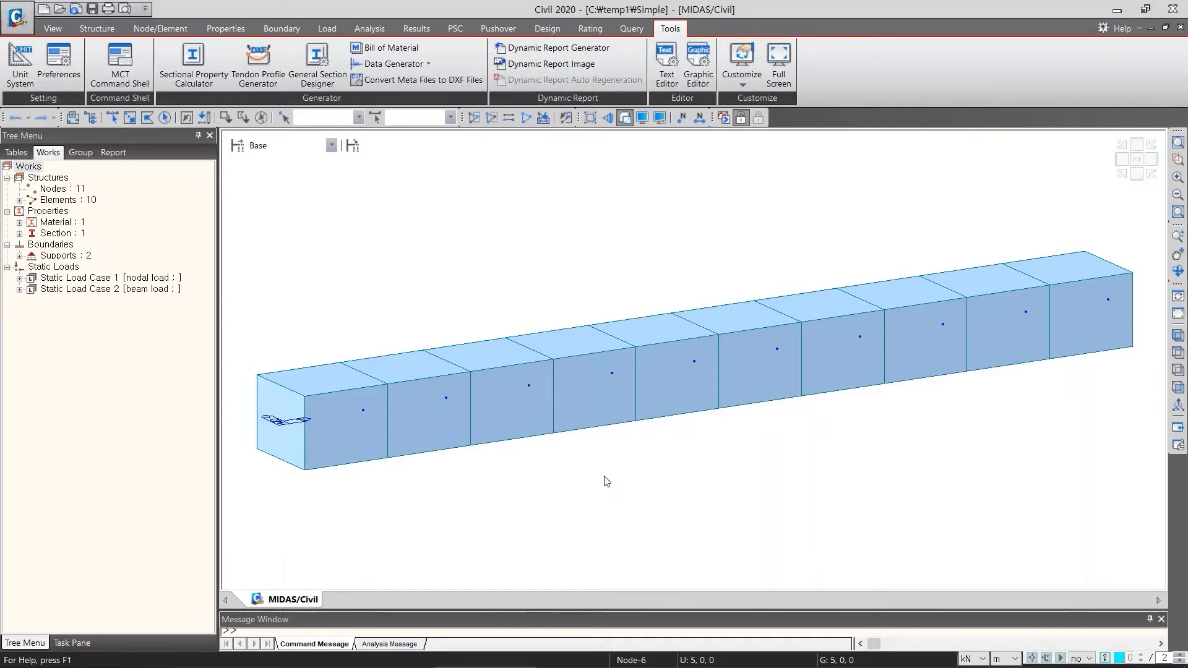
{"action": "mouse_move", "coordinate": [636, 476]}
{"action": "middle_mouse_down"}
{"action": "mouse_move", "coordinate": [742, 458]}
{"action": "mouse_move", "coordinate": [516, 486]}
{"action": "mouse_move", "coordinate": [751, 443]}
{"action": "mouse_move", "coordinate": [565, 493]}
{"action": "mouse_move", "coordinate": [732, 456]}
{"action": "mouse_move", "coordinate": [609, 485]}
{"action": "mouse_move", "coordinate": [644, 479]}
{"action": "middle_mouse_up"}
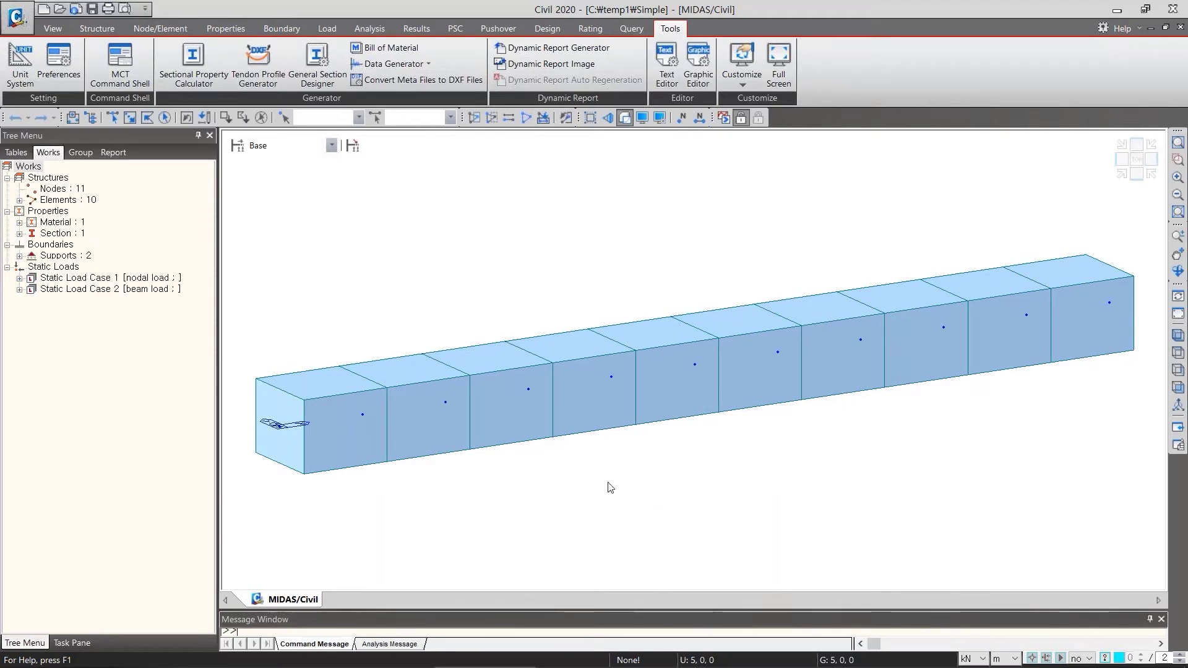
{"action": "mouse_move", "coordinate": [611, 480]}
{"action": "middle_mouse_down", "text": "ctrl"}
{"action": "mouse_move", "coordinate": [668, 476]}
{"action": "mouse_move", "coordinate": [610, 480]}
{"action": "mouse_move", "coordinate": [662, 473]}
{"action": "mouse_move", "coordinate": [612, 477]}
{"action": "mouse_move", "coordinate": [634, 478]}
{"action": "middle_mouse_up", "text": "ctrl"}
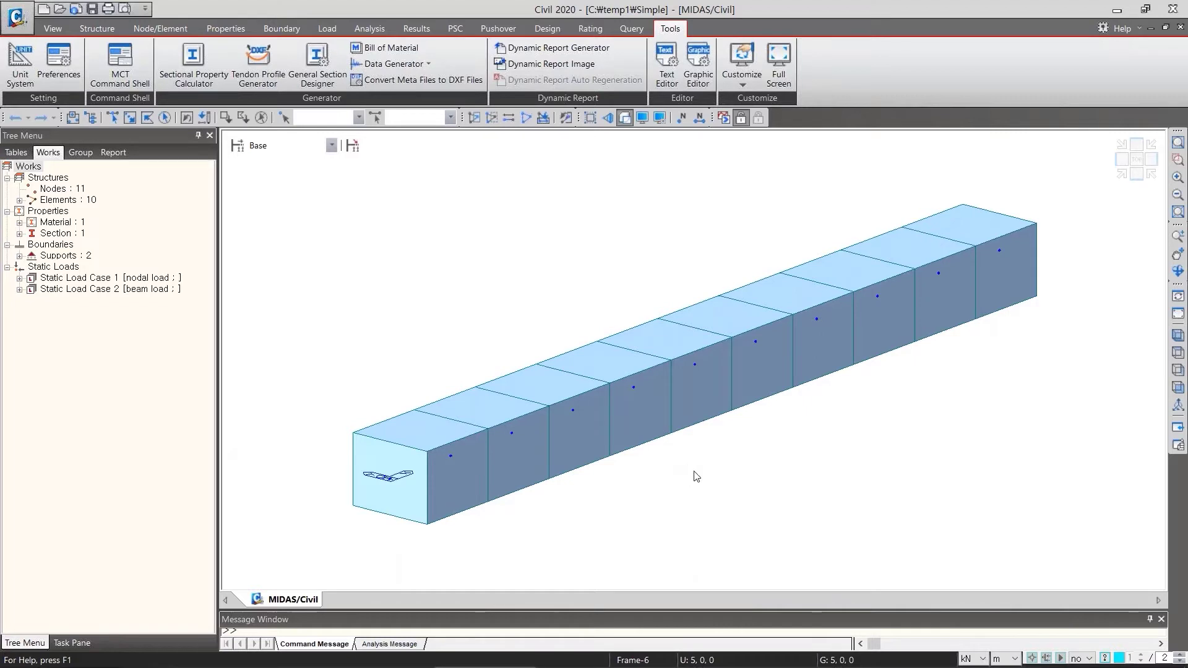
{"action": "scroll", "coordinate": [702, 484], "scroll_direction": "up", "scroll_amount": 3}
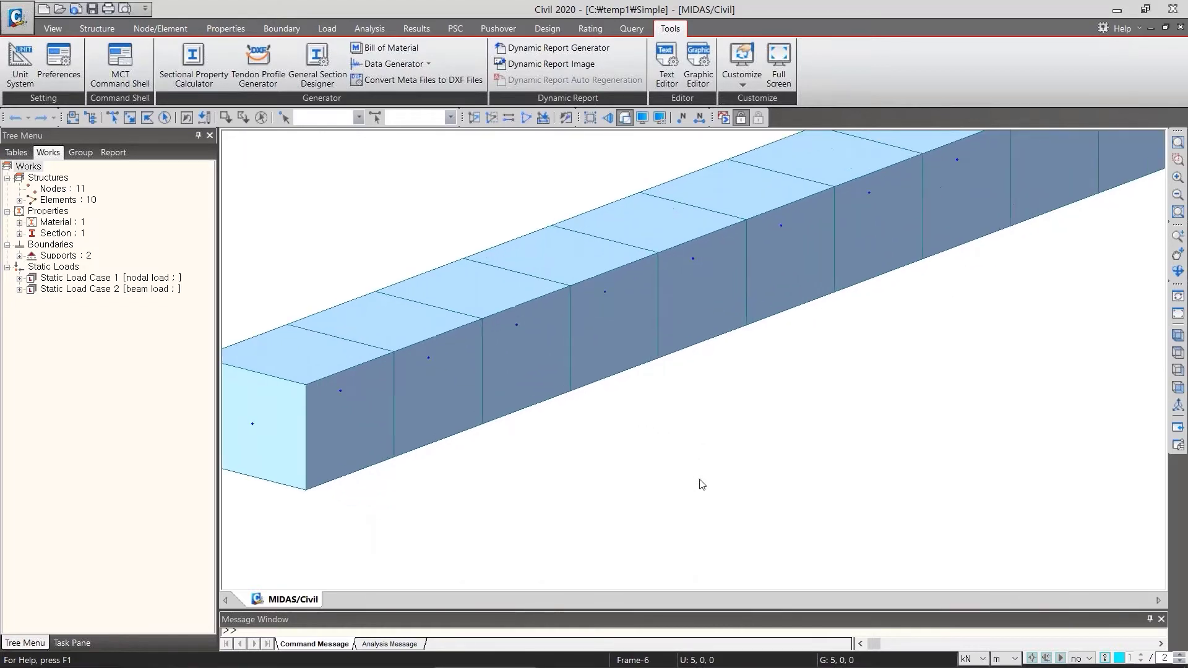
{"action": "scroll", "coordinate": [702, 485], "scroll_direction": "down", "scroll_amount": 5}
{"action": "scroll", "coordinate": [702, 485], "scroll_direction": "down", "scroll_amount": 2}
{"action": "scroll", "coordinate": [702, 485], "scroll_direction": "up", "scroll_amount": 2}
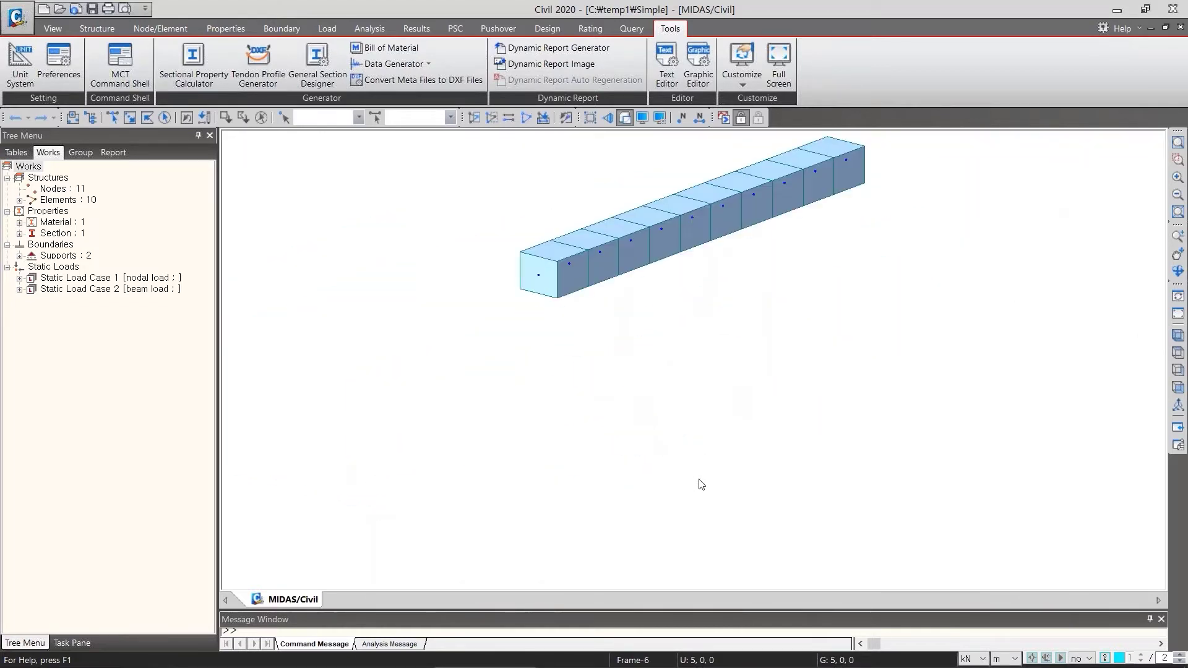
{"action": "scroll", "coordinate": [702, 485], "scroll_direction": "down", "scroll_amount": 4}
{"action": "scroll", "coordinate": [700, 485], "scroll_direction": "up", "scroll_amount": 1}
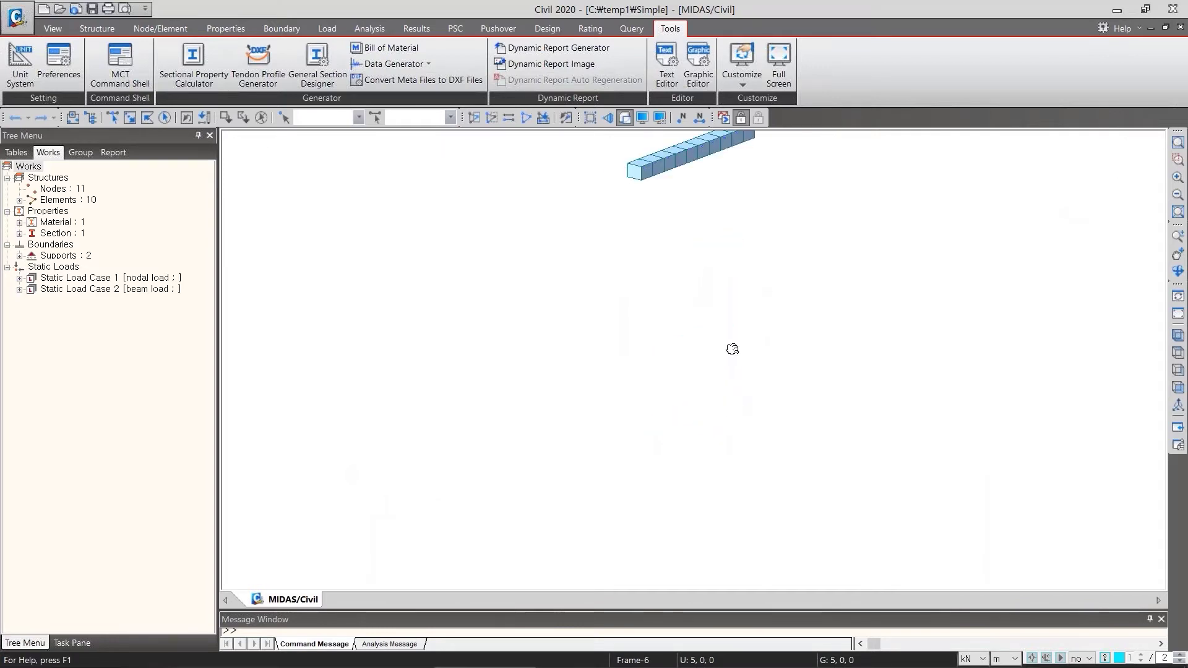
{"action": "left_click", "coordinate": [1180, 337]}
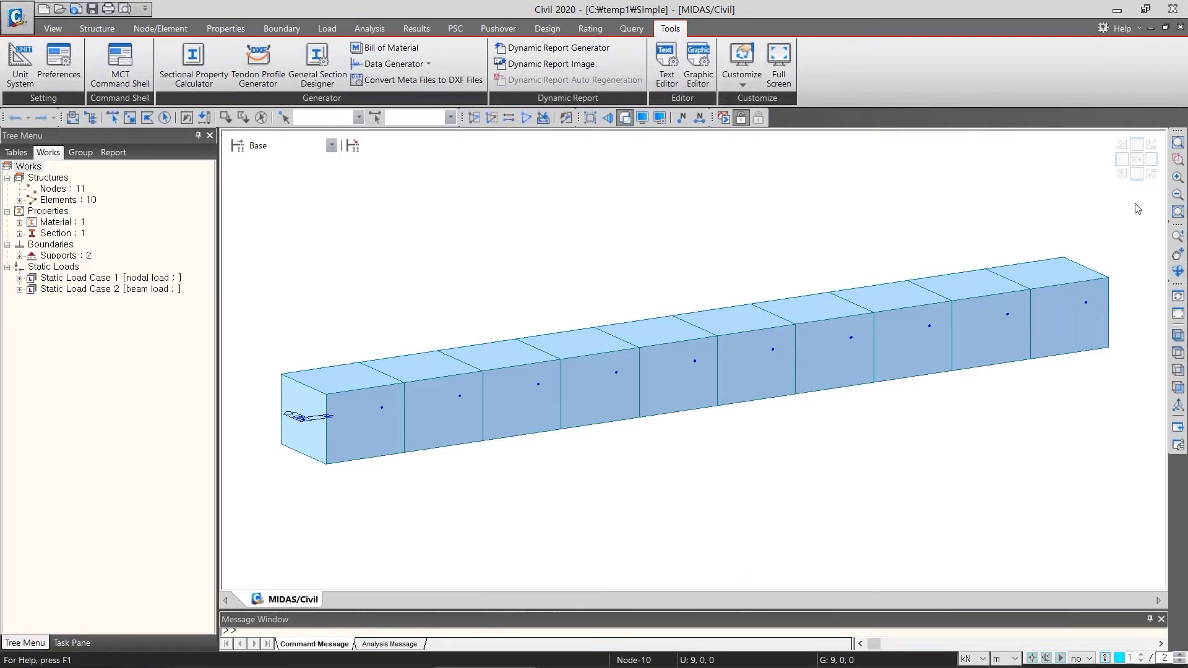
Box-zoom into the middle, then the right part of the beam, and fit the whole beam
{"action": "left_click", "coordinate": [1179, 162]}
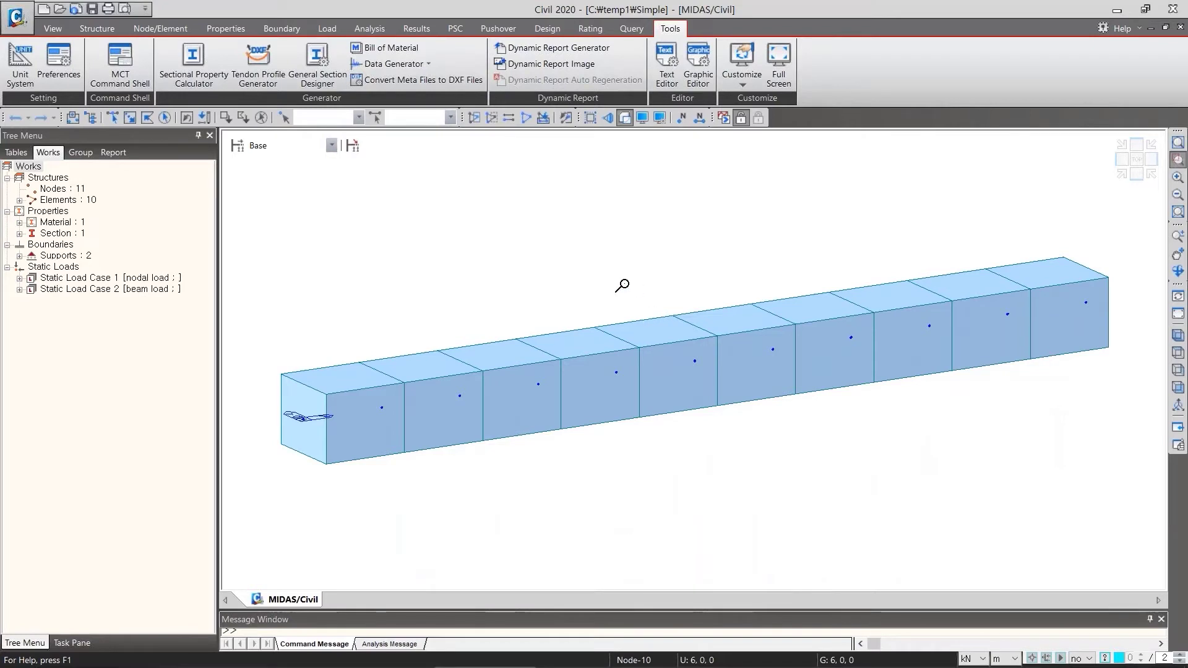
{"action": "left_click_drag", "start_coordinate": [613, 278], "coordinate": [777, 482]}
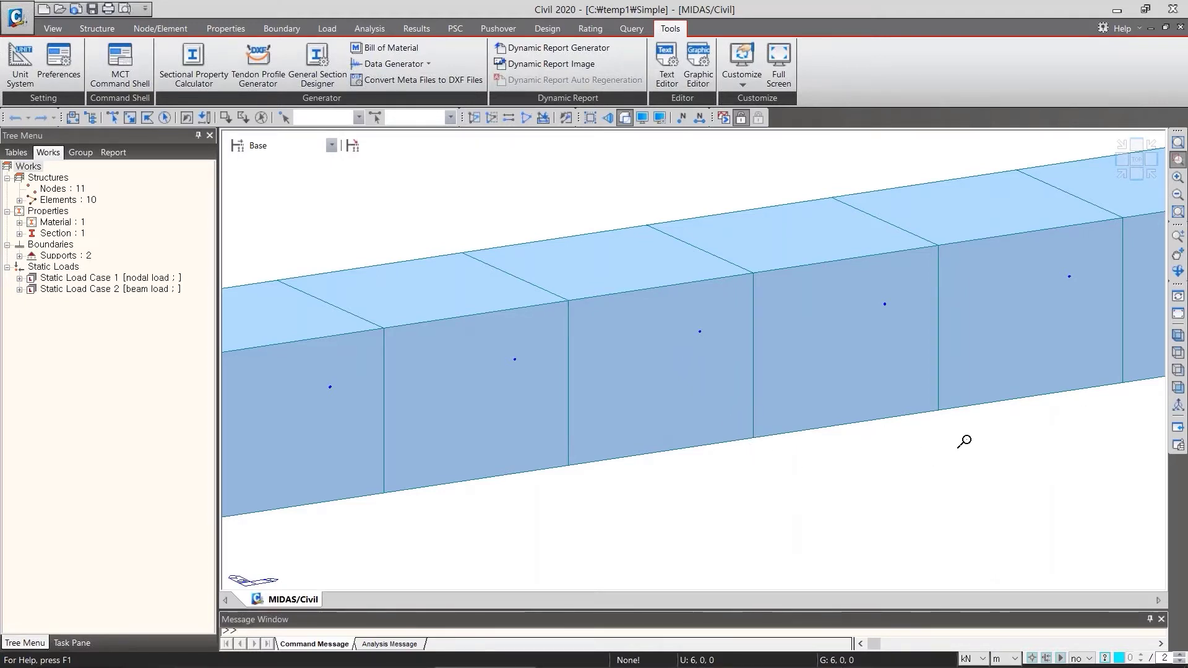
{"action": "left_click", "coordinate": [1178, 335]}
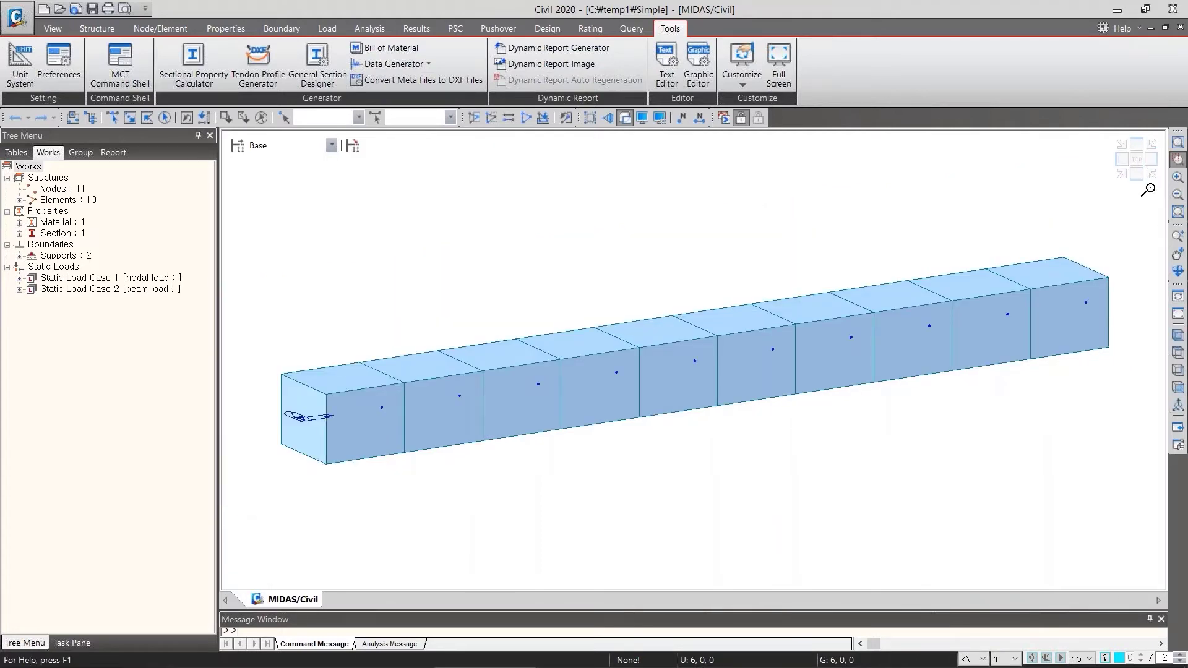
{"action": "left_click", "coordinate": [1178, 159]}
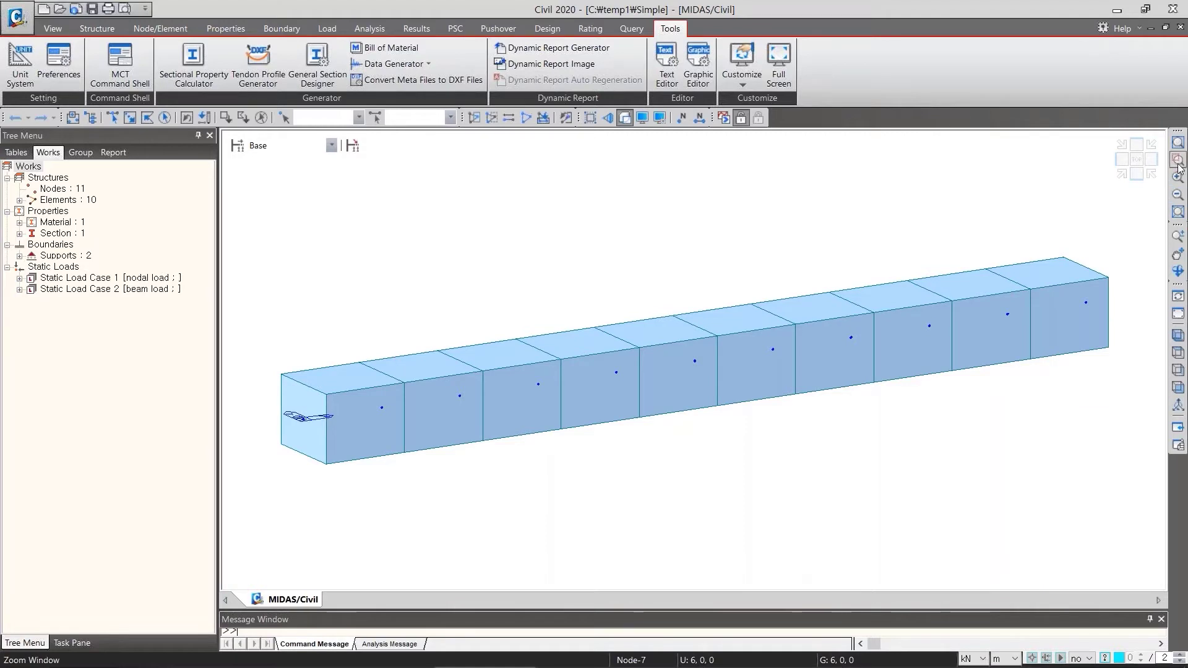
{"action": "left_click", "coordinate": [1178, 159]}
{"action": "left_click_drag", "start_coordinate": [765, 263], "coordinate": [931, 389]}
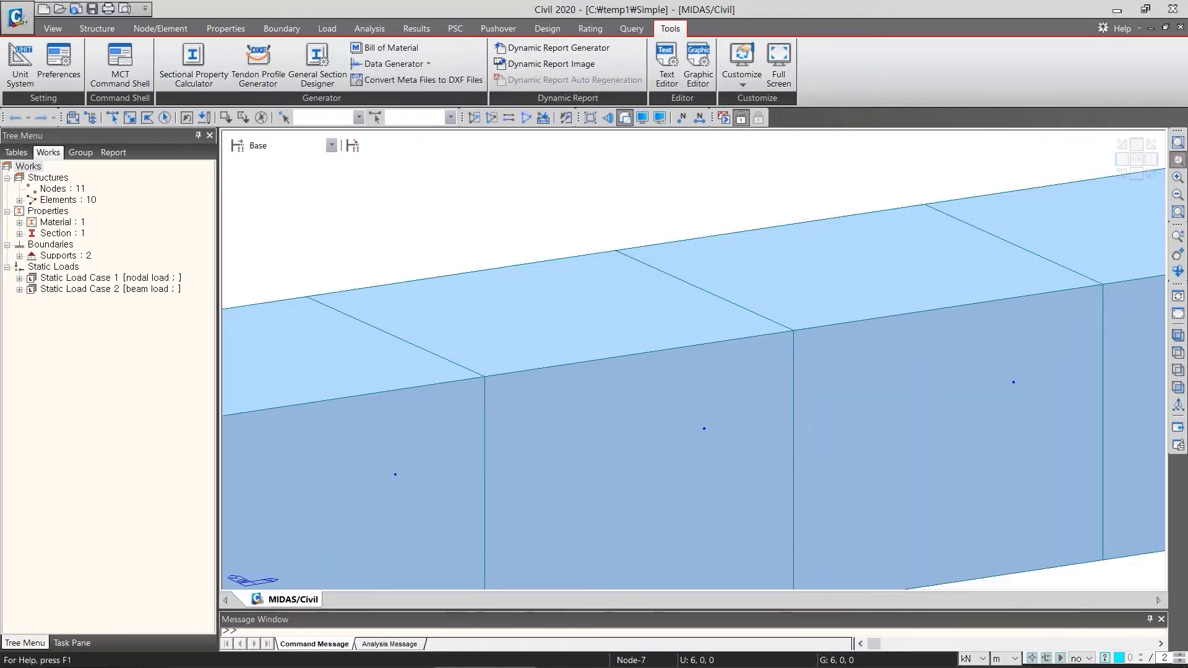
{"action": "left_click", "coordinate": [1177, 143]}
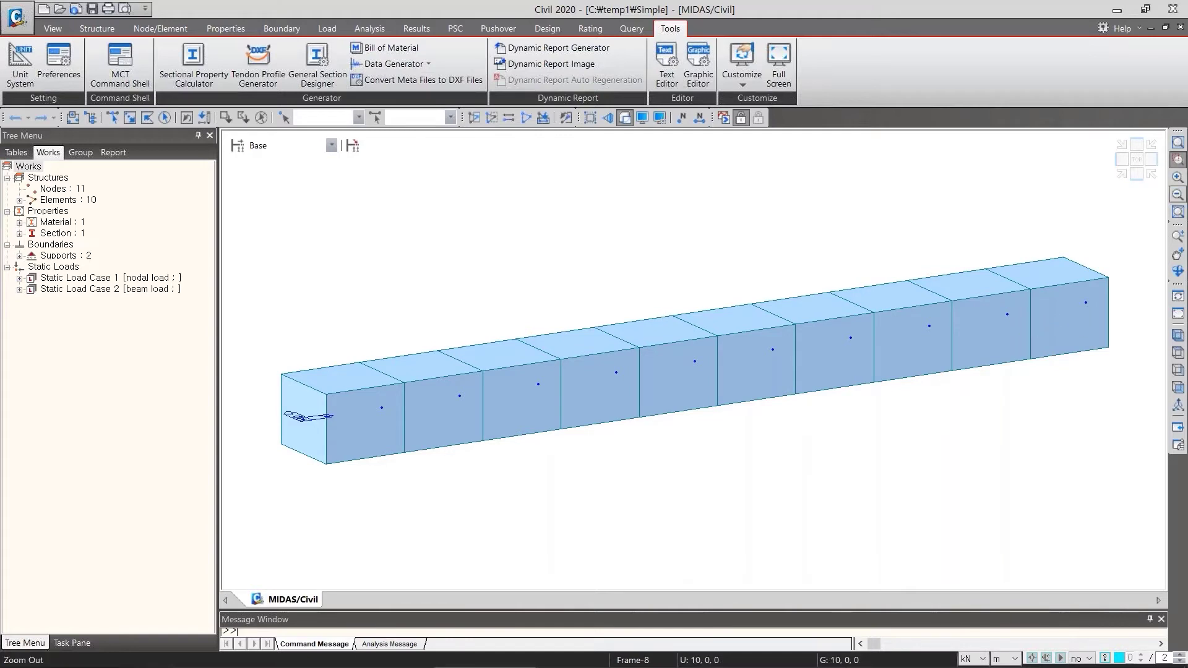
Step-zoom in and out until the beam sits small and centred in the view
{"action": "left_click", "coordinate": [1178, 177]}
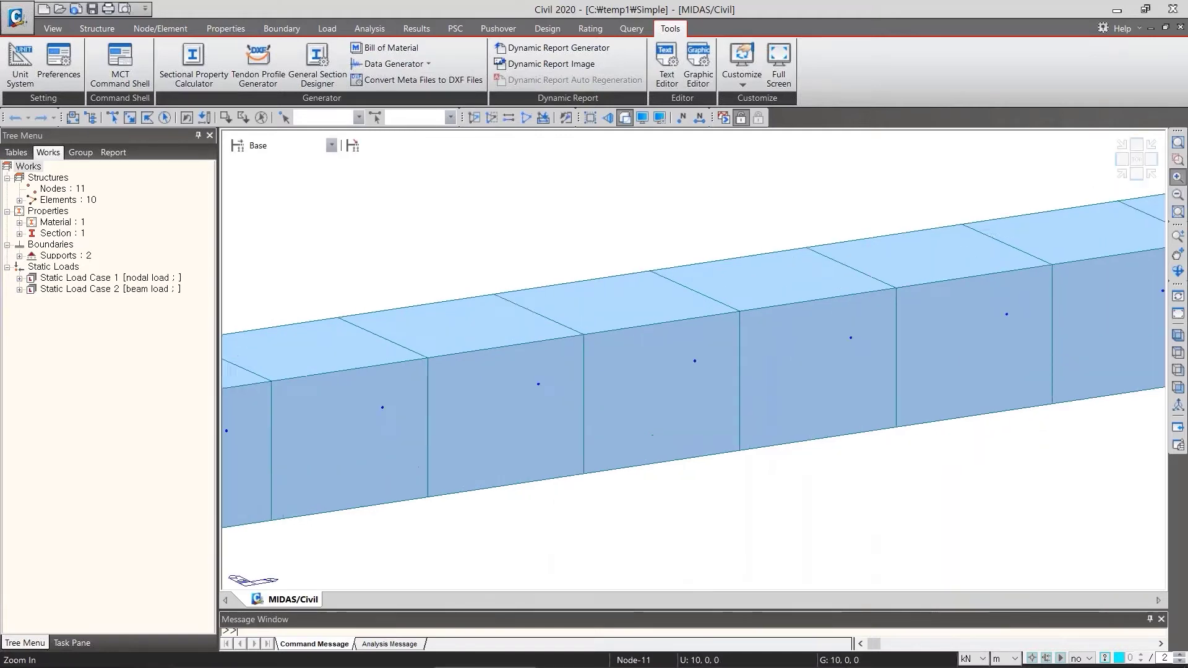
{"action": "left_click", "coordinate": [1177, 194]}
{"action": "left_click", "coordinate": [1178, 194]}
{"action": "left_click", "coordinate": [1178, 194]}
{"action": "left_click", "coordinate": [1177, 194]}
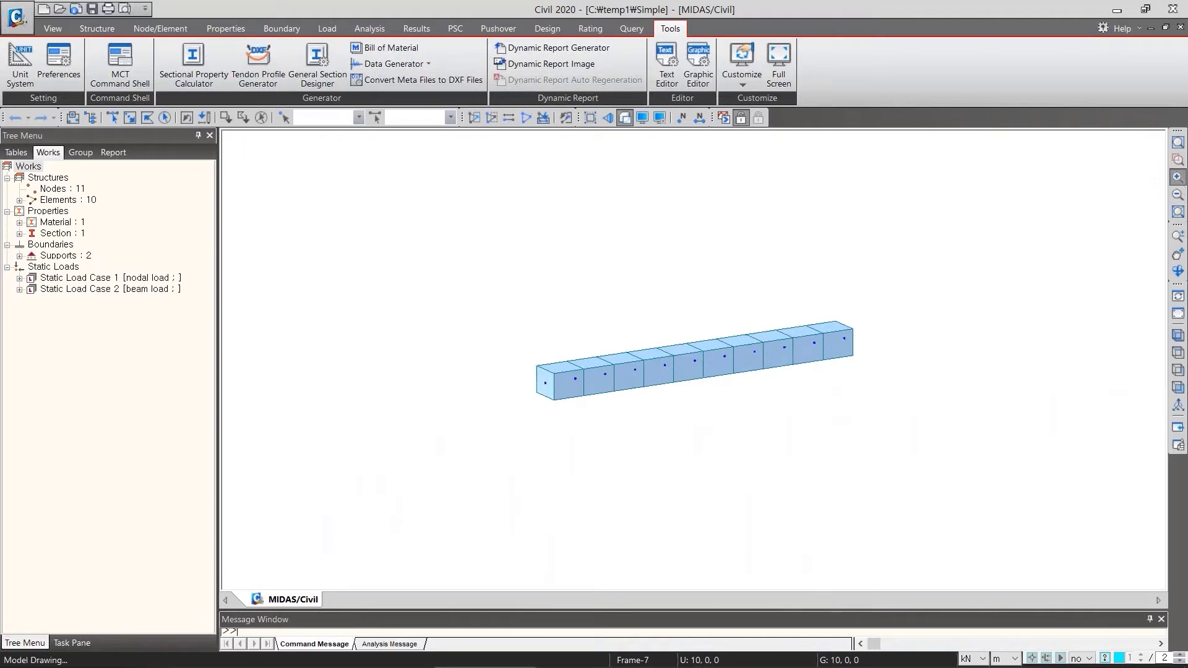
{"action": "left_click", "coordinate": [1178, 177]}
{"action": "left_click", "coordinate": [1178, 177]}
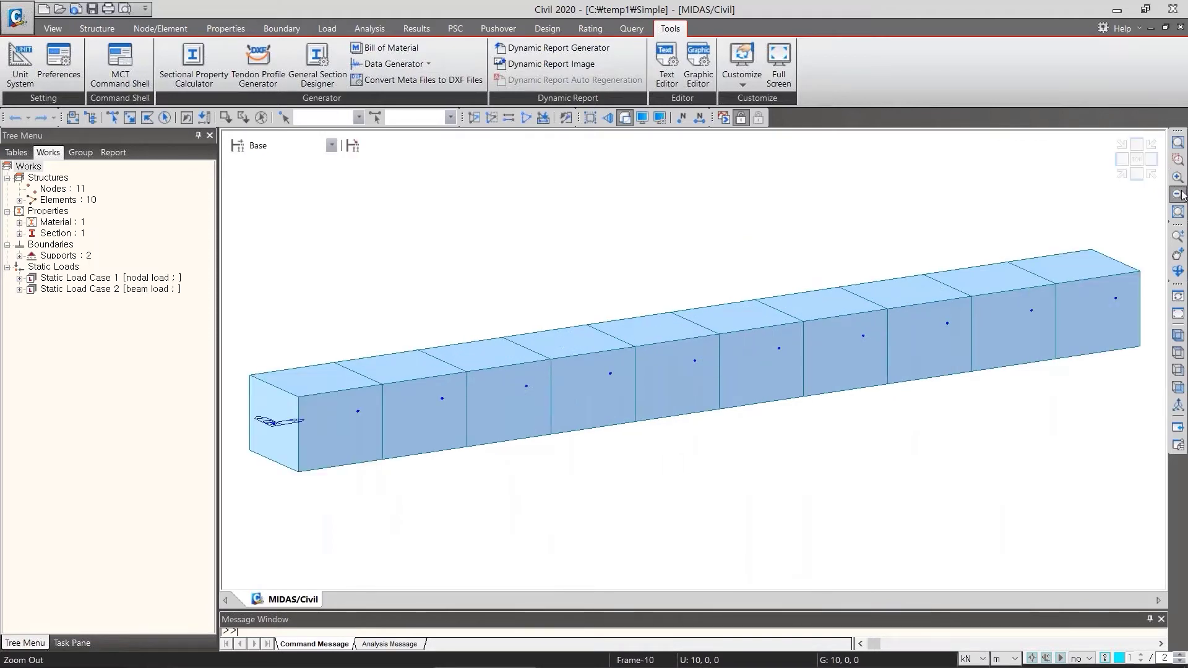
{"action": "left_click", "coordinate": [1178, 195]}
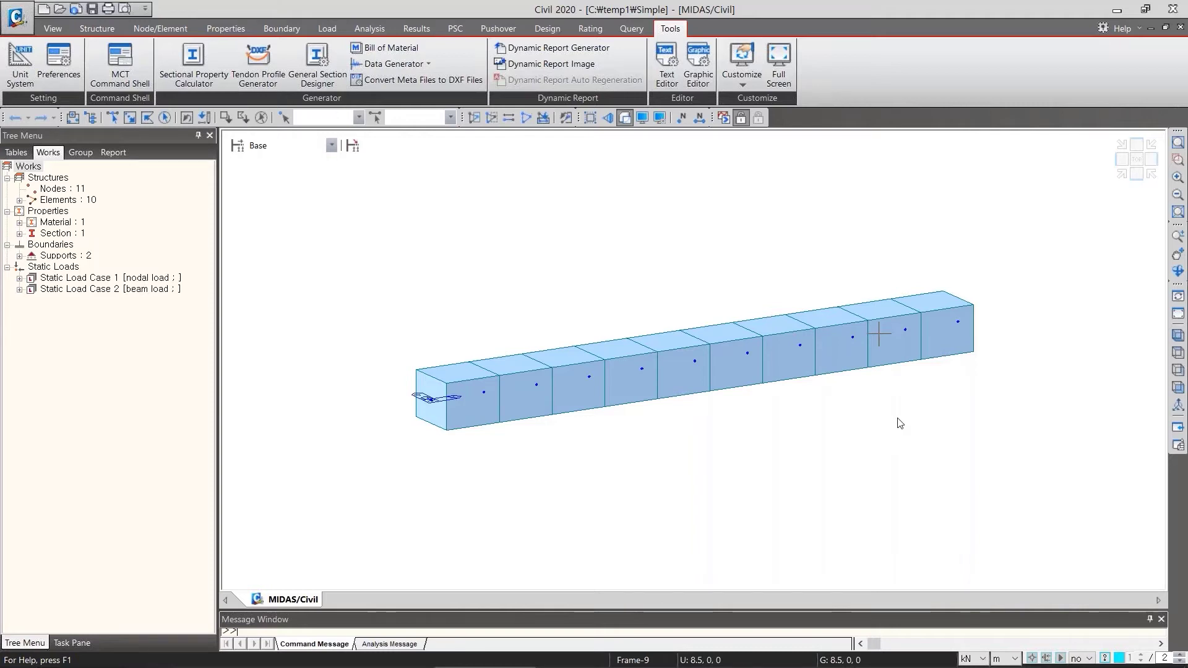
Cycle through Iso and Right views, ending on the beam's full-length Front view
{"action": "left_click", "coordinate": [1177, 336]}
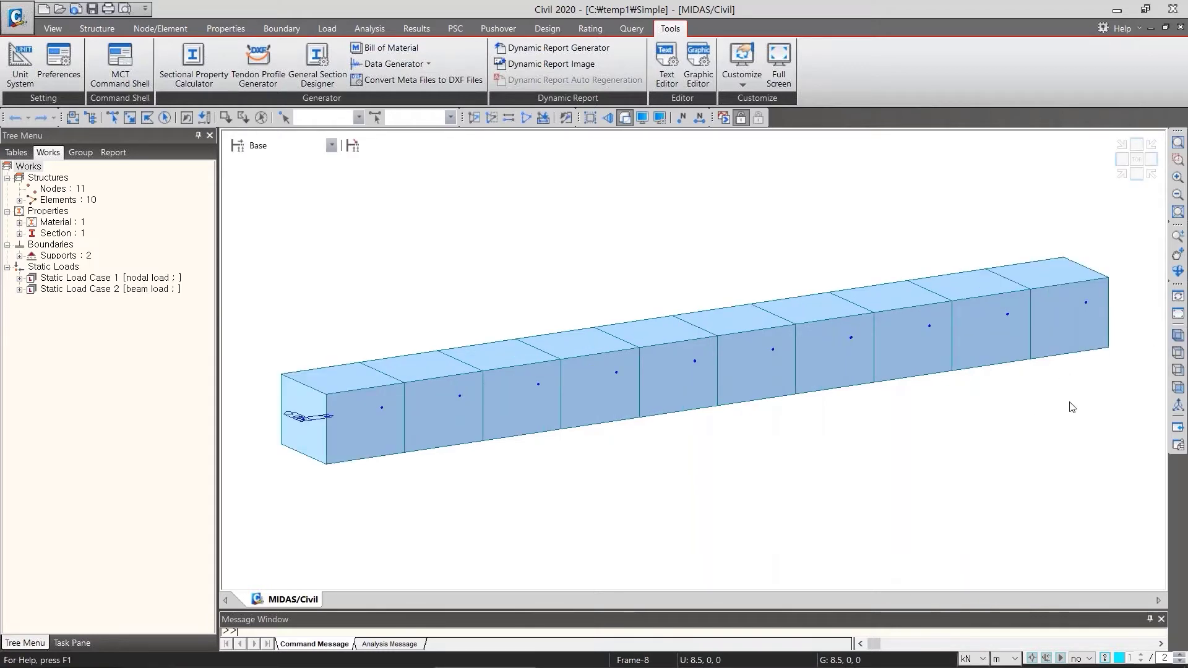
{"action": "left_click", "coordinate": [1178, 369]}
{"action": "left_click", "coordinate": [1178, 386]}
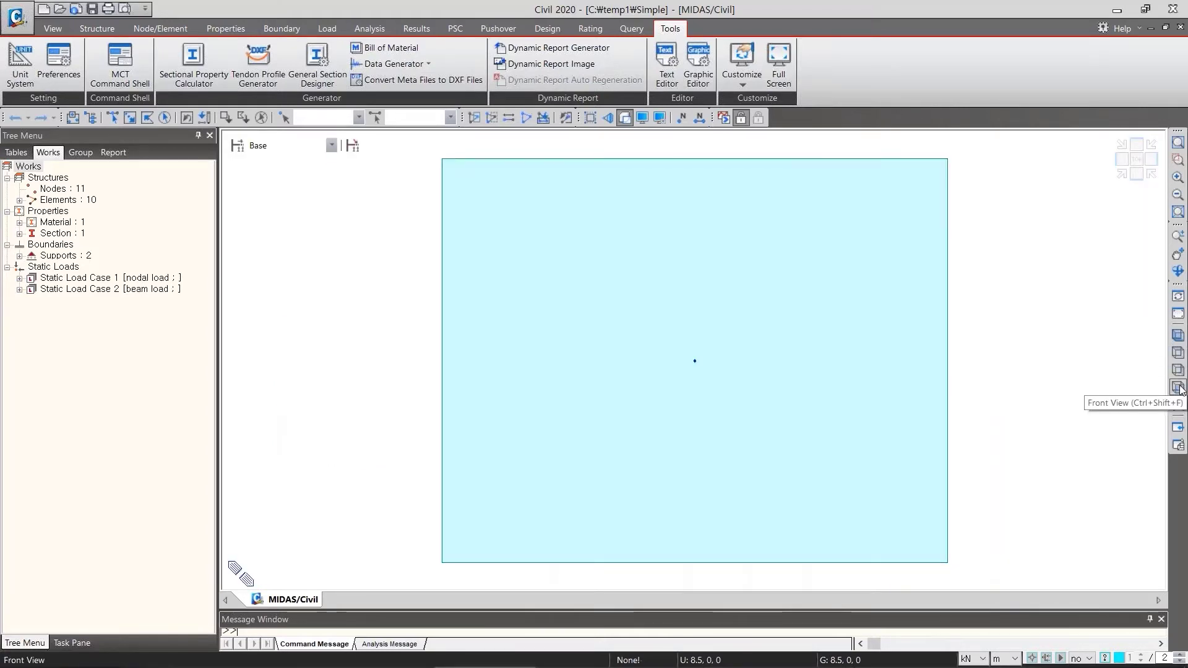
{"action": "left_click", "coordinate": [1178, 388]}
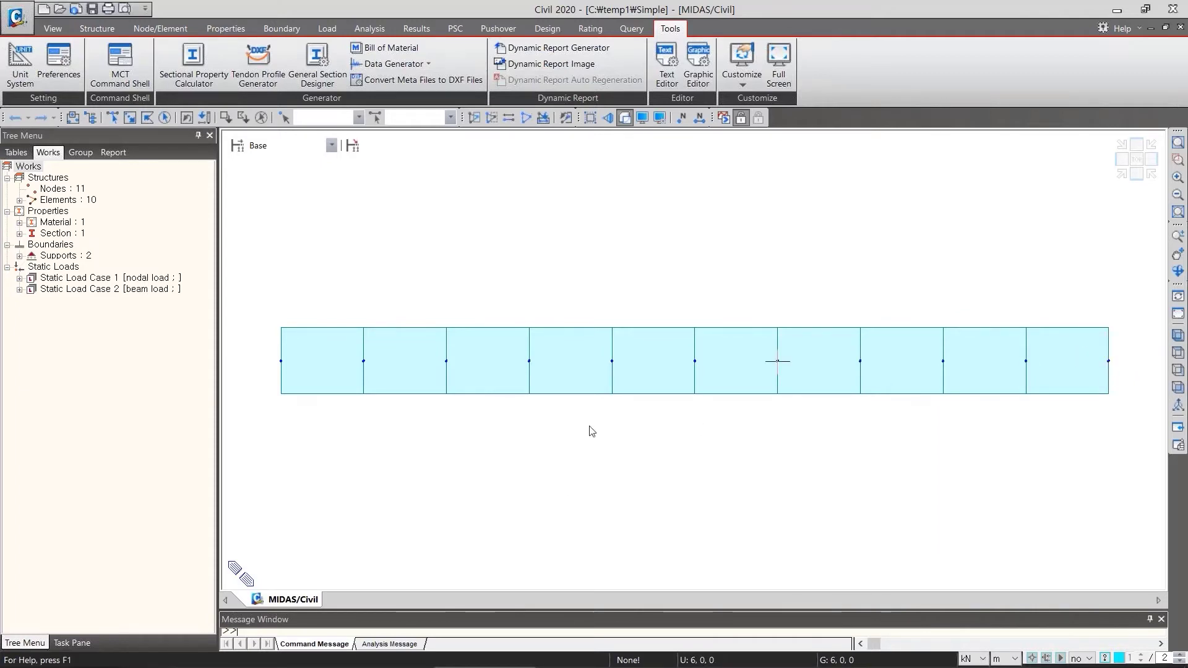
{"action": "key", "text": "alt+Tab"}
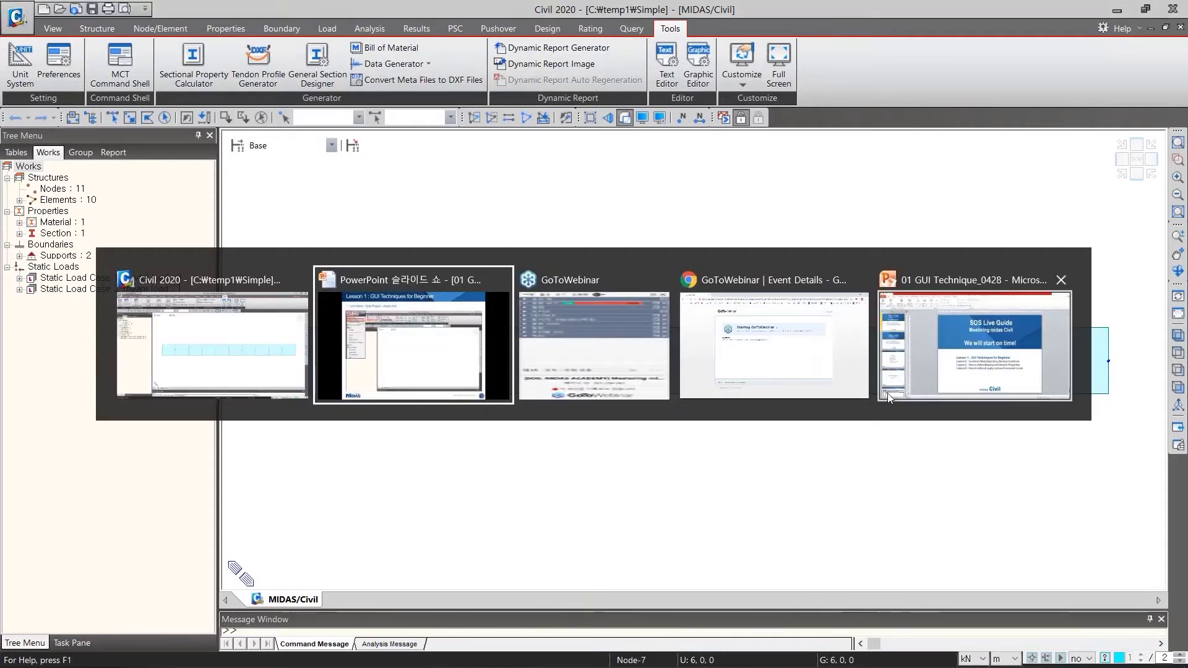
Advance the lesson slideshow to slide 12, 'Selection of Node/Elements'
{"action": "left_click", "coordinate": [477, 367]}
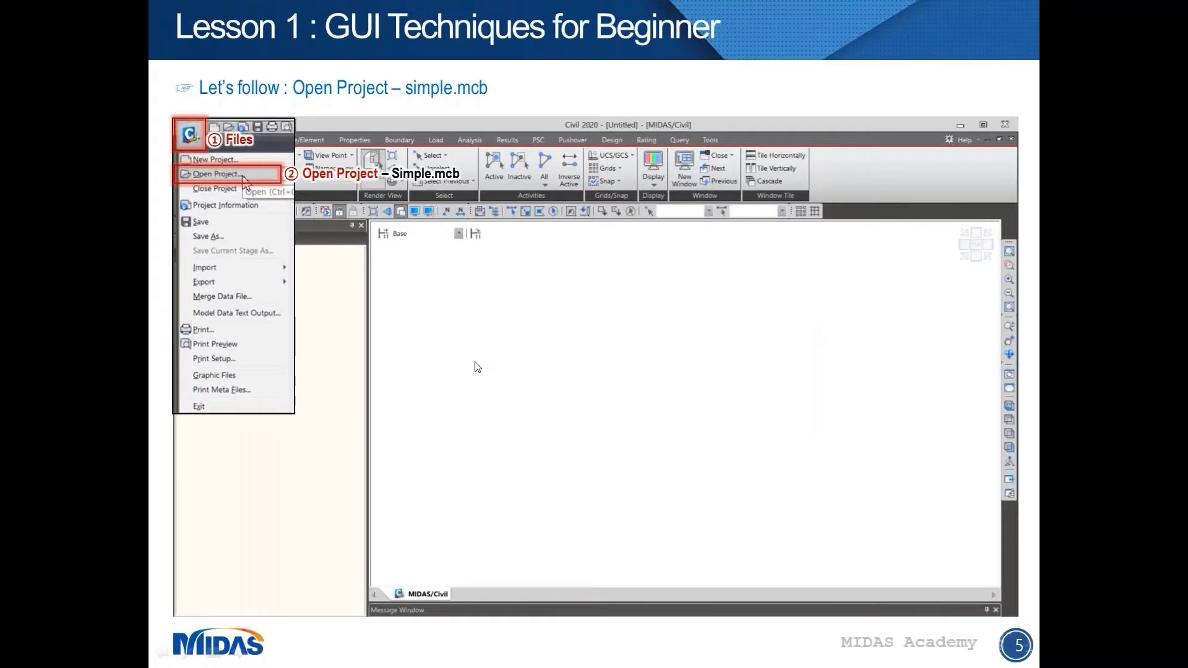
{"action": "left_click", "coordinate": [836, 449]}
{"action": "left_click", "coordinate": [837, 452]}
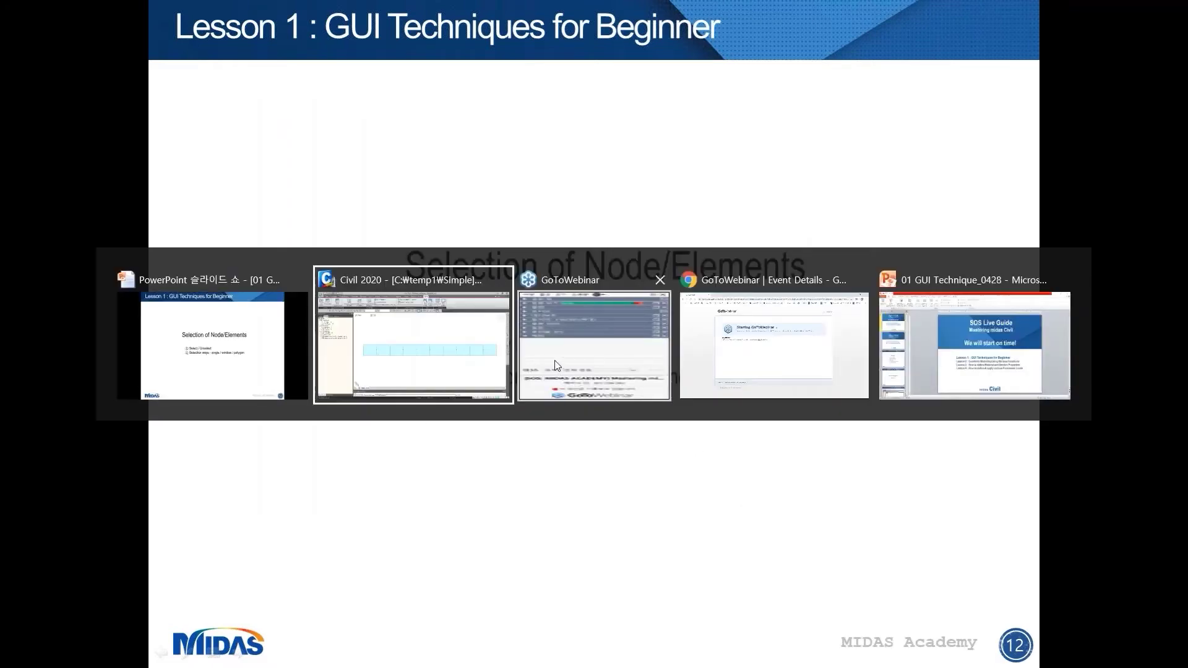
Show the 11-node, ten-element beam in Iso view and select everything
{"action": "left_click", "coordinate": [384, 361]}
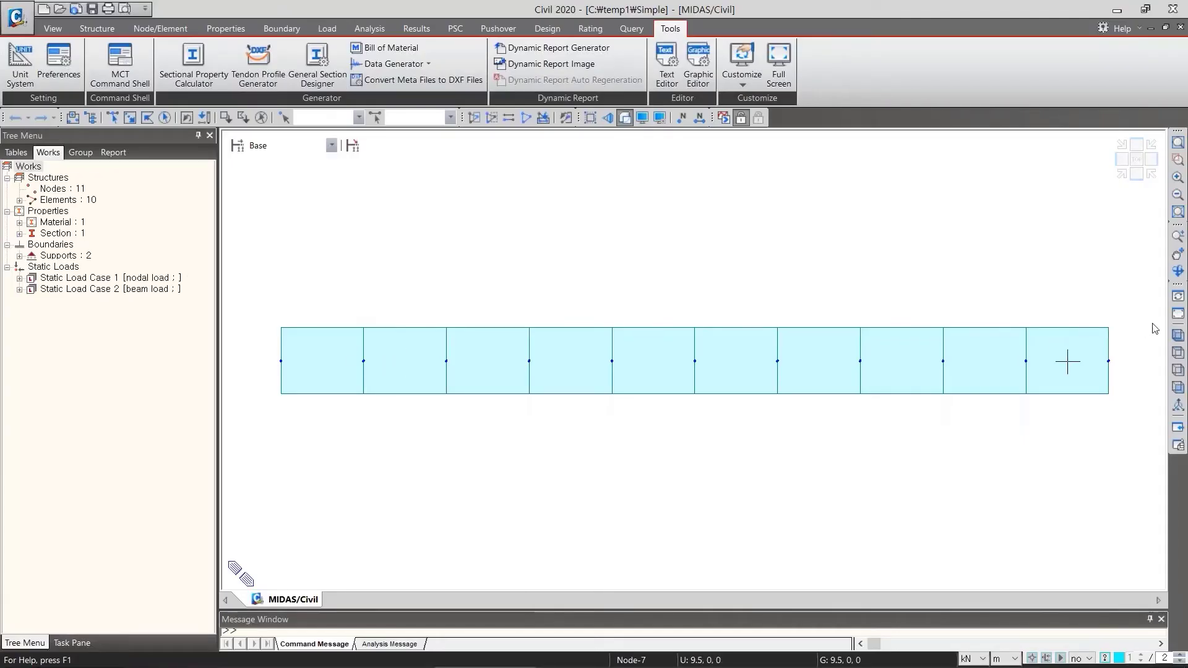
{"action": "left_click", "coordinate": [1177, 336]}
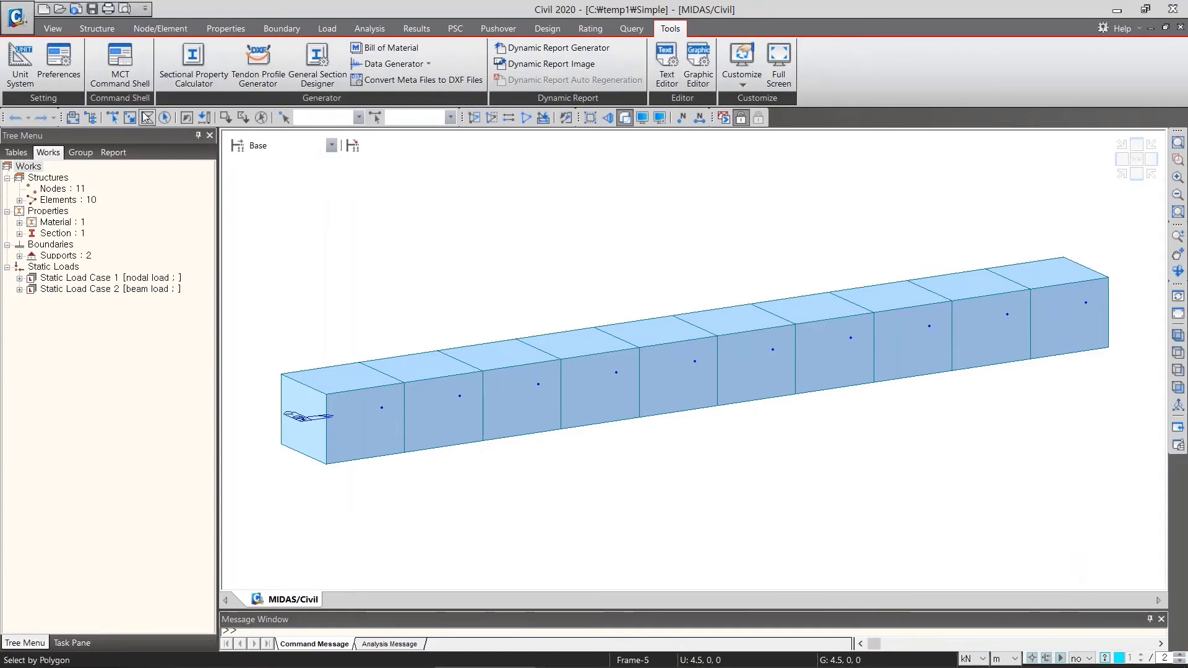
{"action": "left_click", "coordinate": [165, 117]}
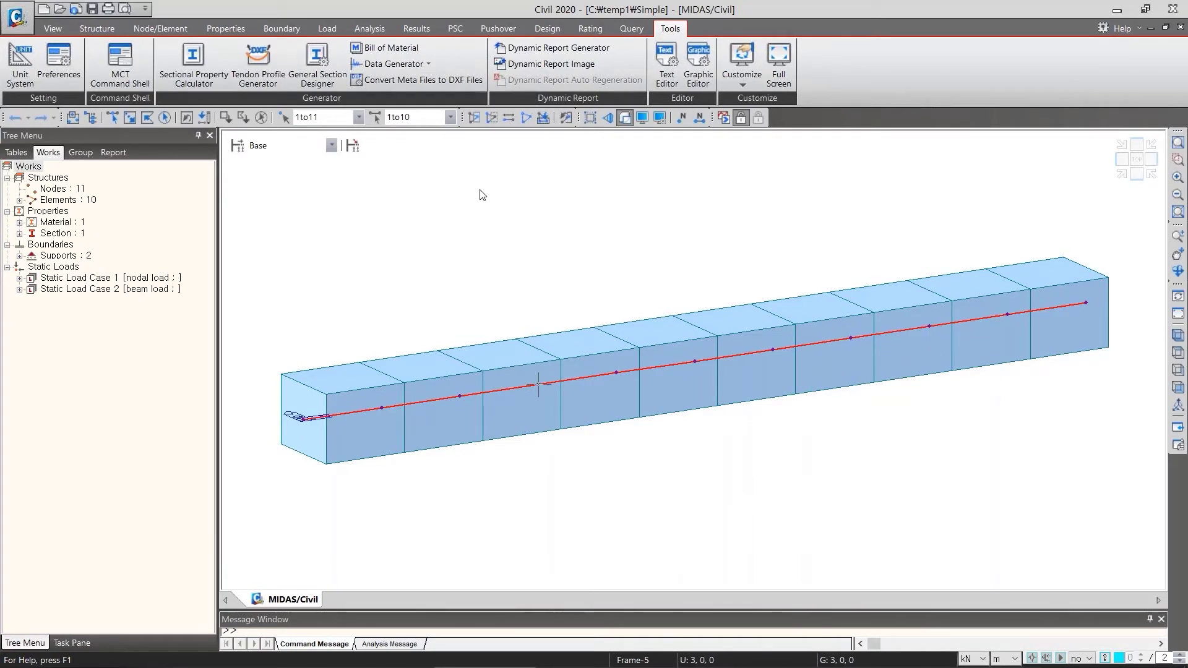
Clear selections and pick elements 2, 3, 4 and 5 one at a time
{"action": "left_click", "coordinate": [261, 117]}
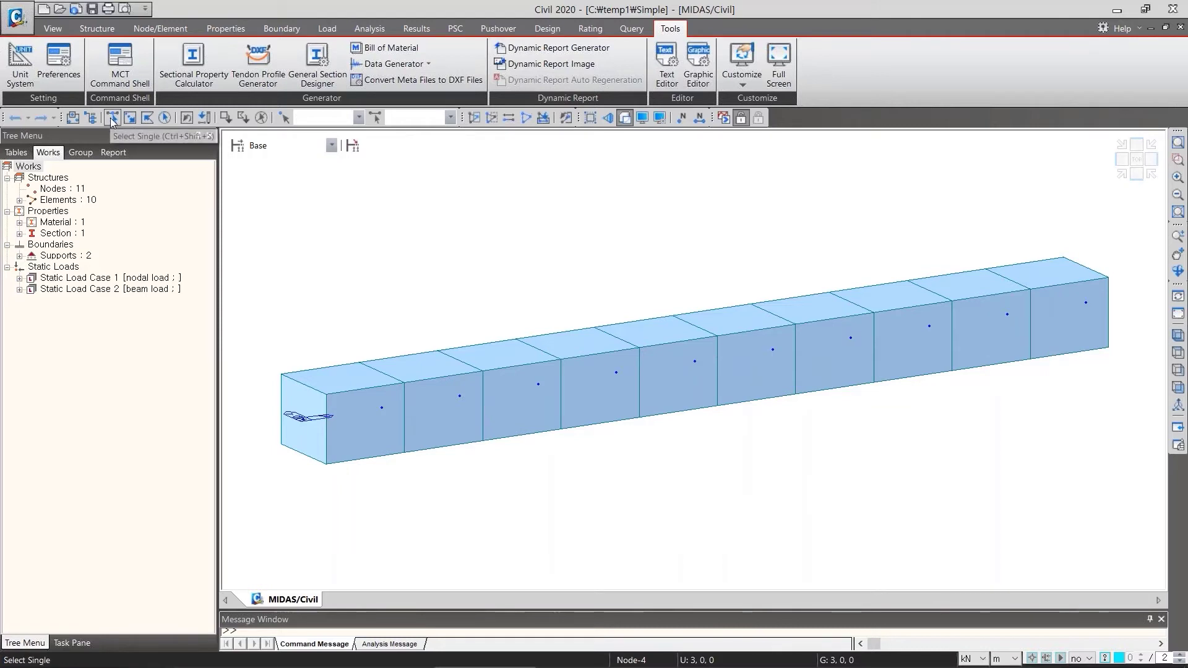
{"action": "left_click", "coordinate": [111, 117]}
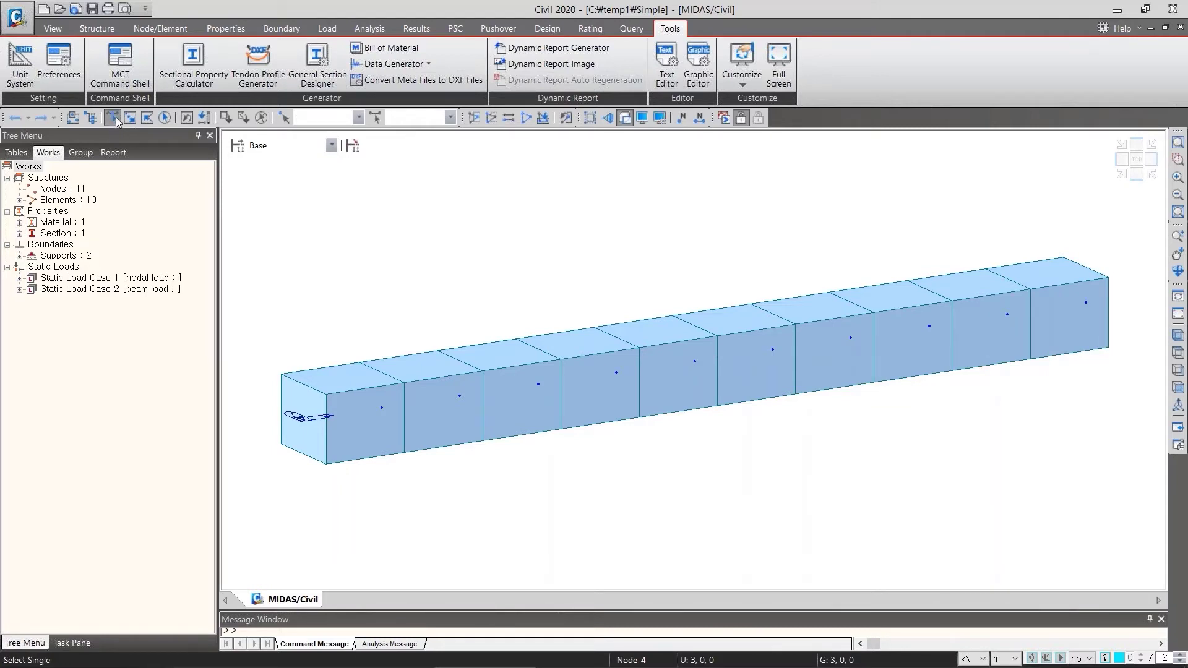
{"action": "left_click", "coordinate": [450, 398]}
{"action": "left_click", "coordinate": [520, 387]}
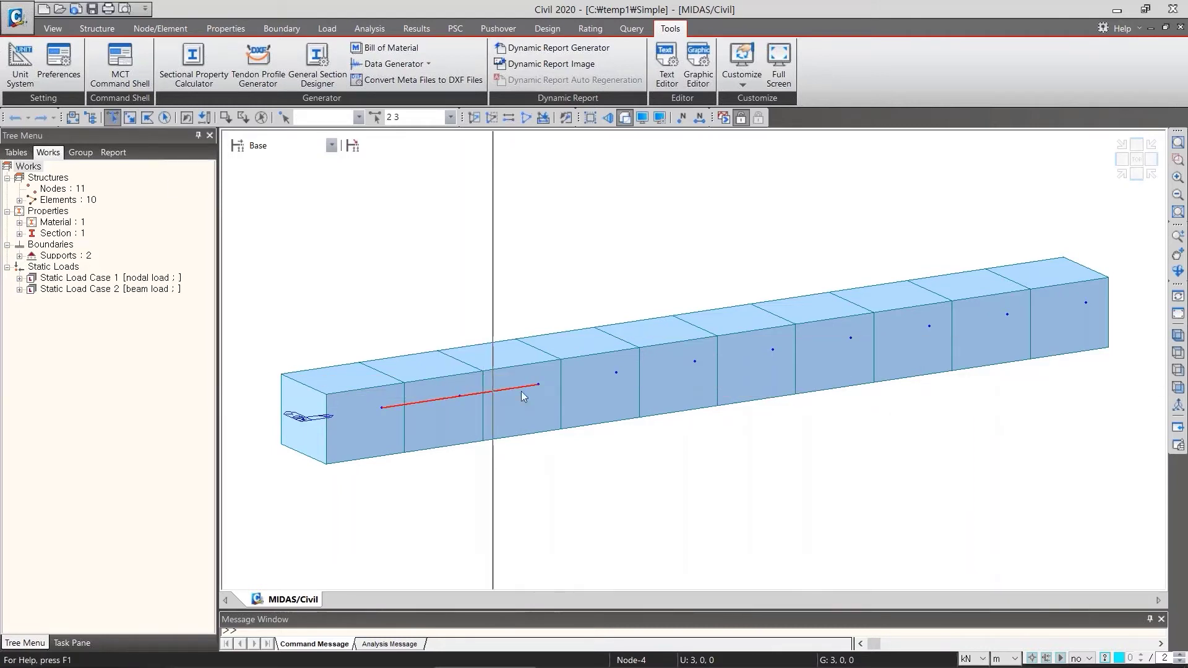
{"action": "left_click", "coordinate": [578, 378]}
{"action": "left_click", "coordinate": [652, 367]}
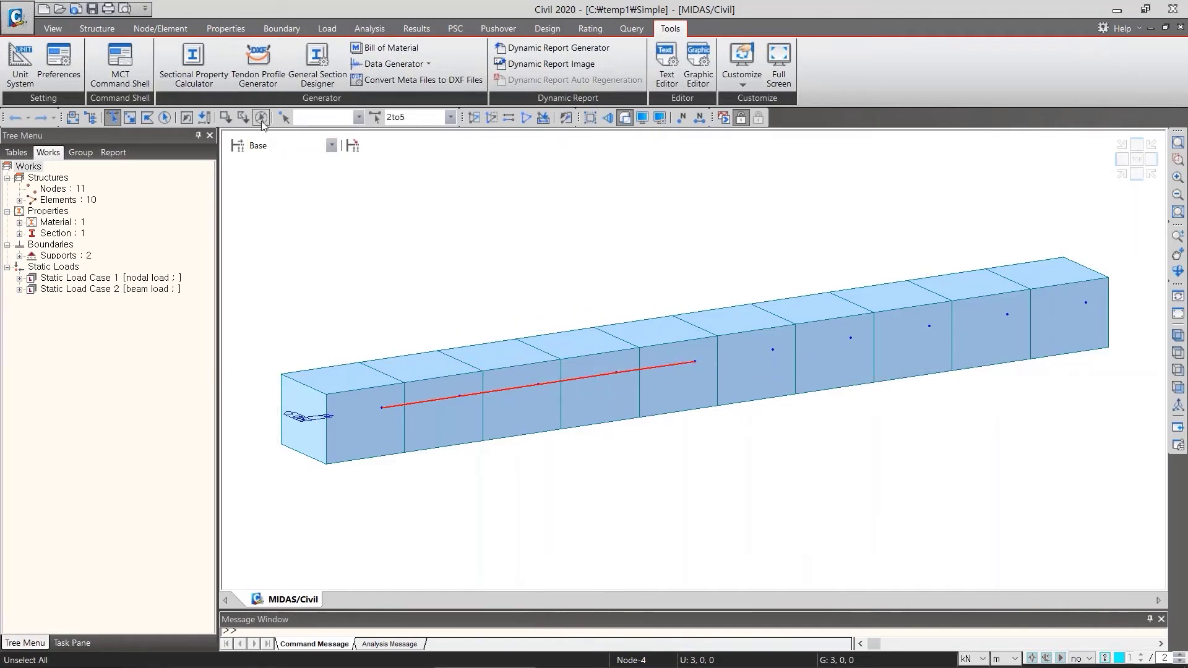
Select elements 4 to 6 with a crossing window, review the selection lists, then clear them
{"action": "left_click", "coordinate": [261, 117]}
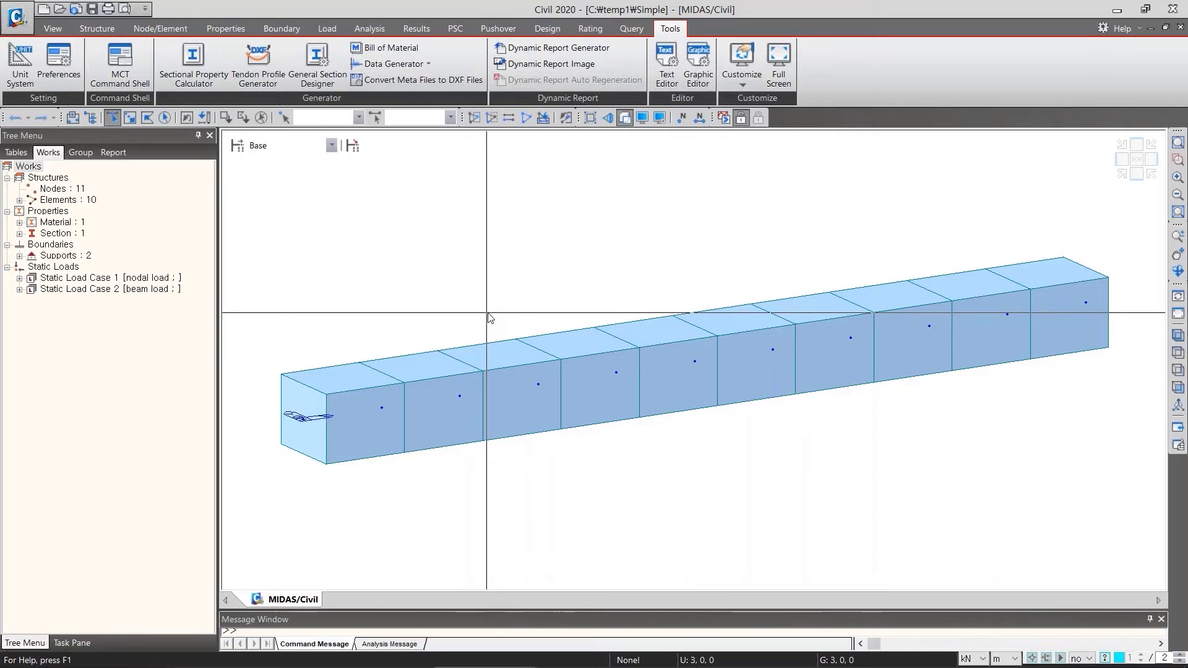
{"action": "left_click_drag", "start_coordinate": [702, 288], "coordinate": [612, 420]}
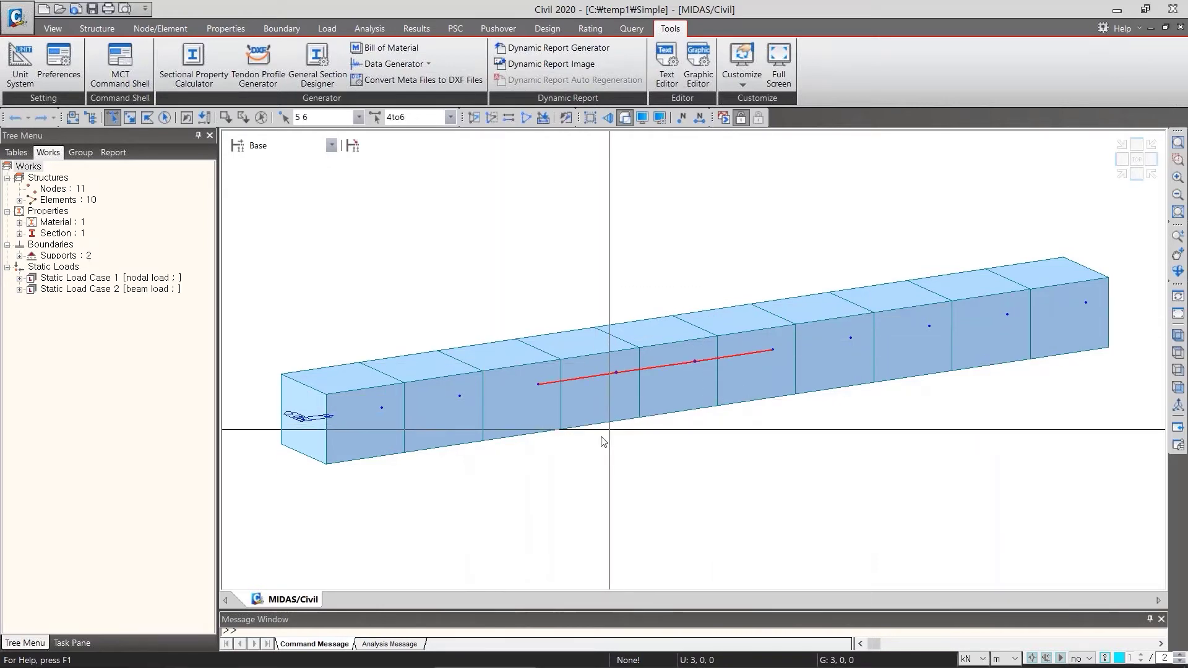
{"action": "left_click", "coordinate": [320, 119]}
{"action": "left_click", "coordinate": [419, 119]}
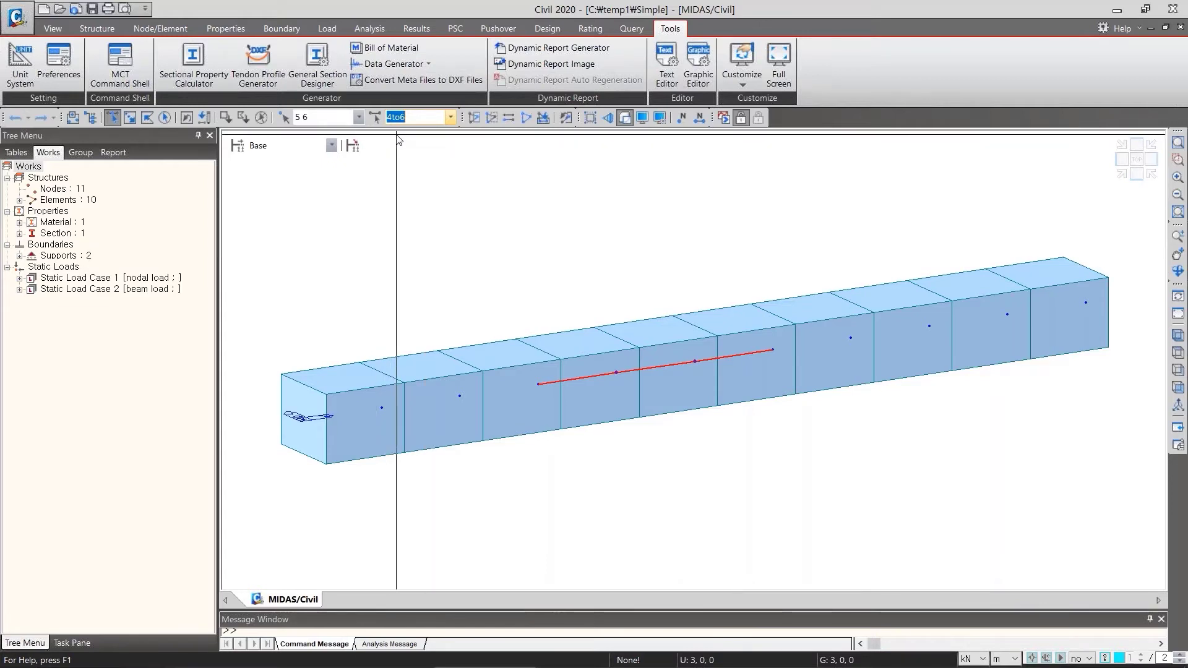
{"action": "left_click", "coordinate": [243, 117]}
{"action": "left_click", "coordinate": [306, 118]}
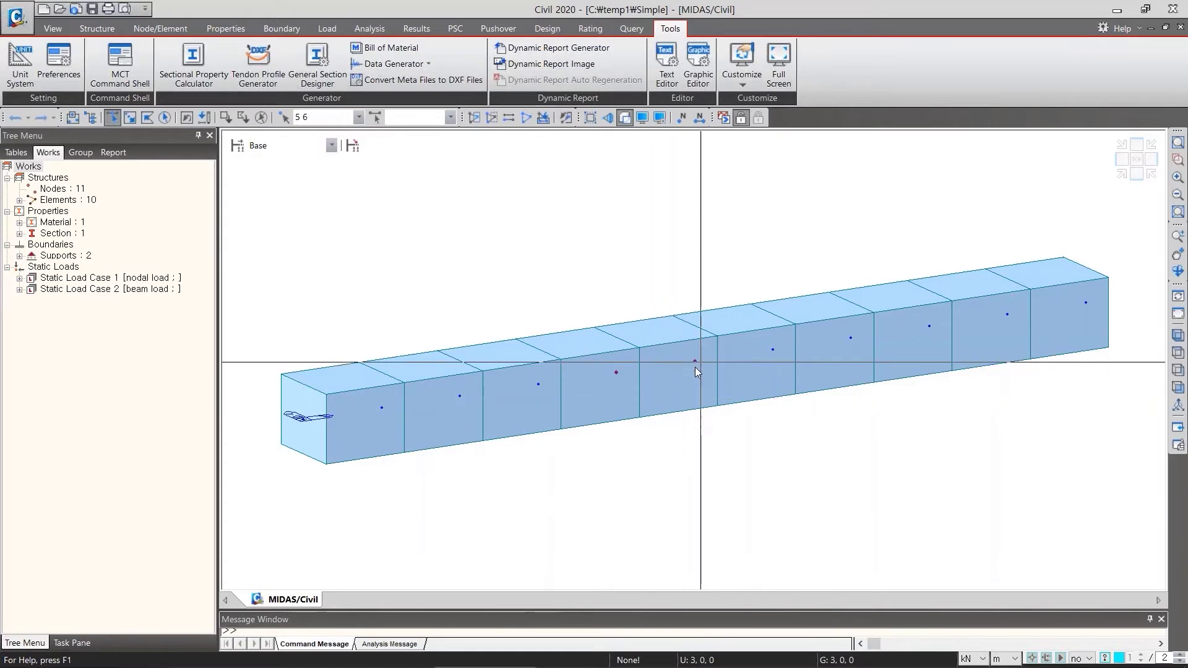
Clear the leftover node selection, select the whole beam, then unselect everything
{"action": "left_click", "coordinate": [261, 117]}
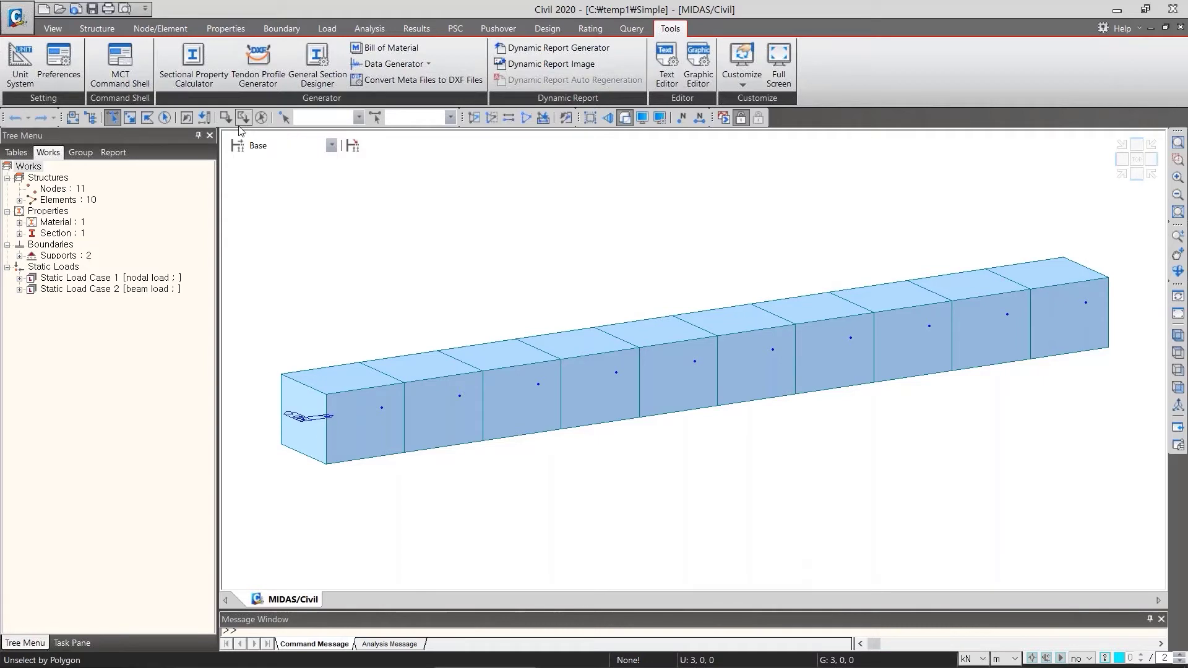
{"action": "left_click", "coordinate": [164, 118]}
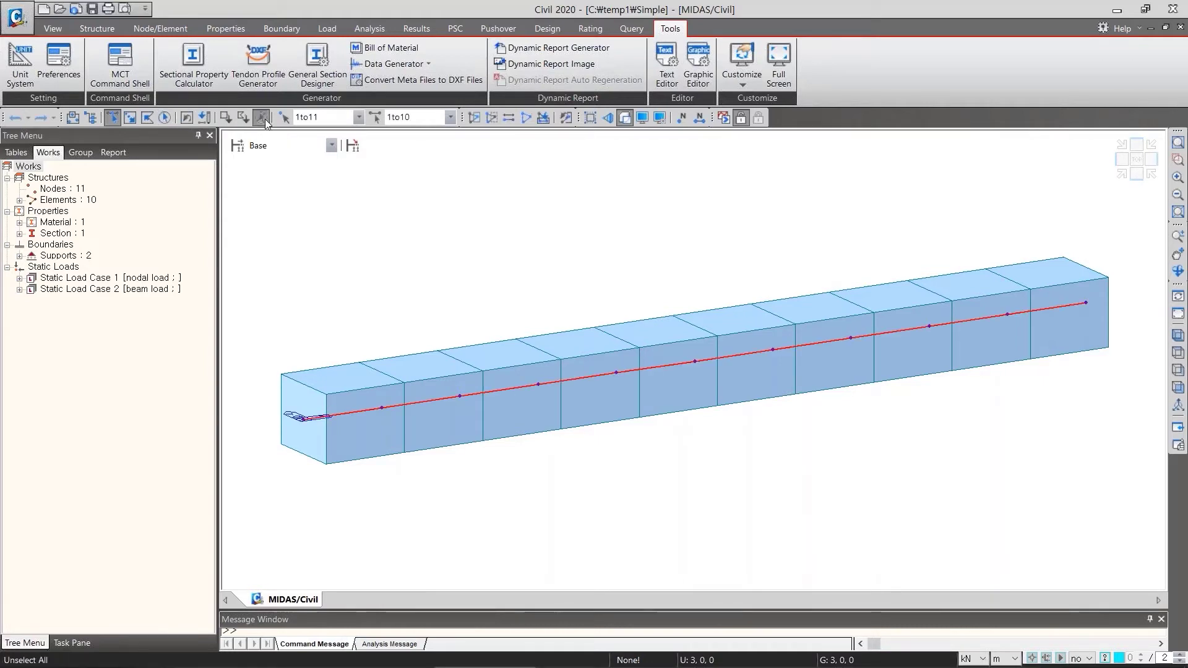
{"action": "left_click", "coordinate": [261, 117]}
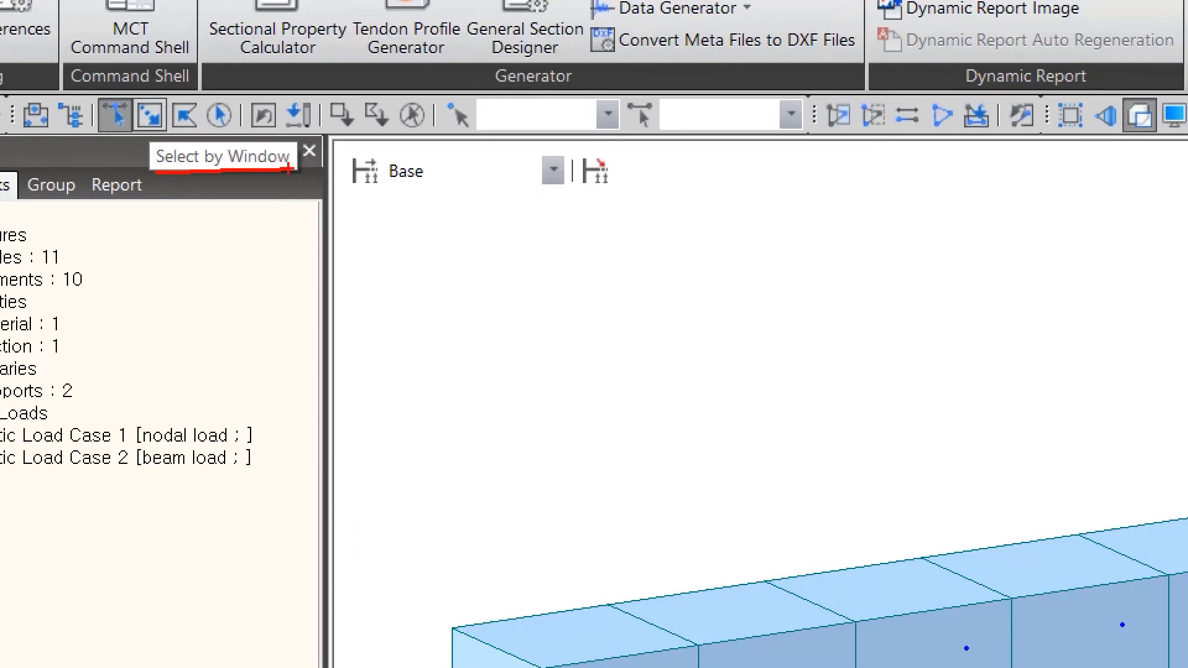
Window-select elements 4 to 6 in the 3-D view
{"action": "left_click", "coordinate": [150, 115]}
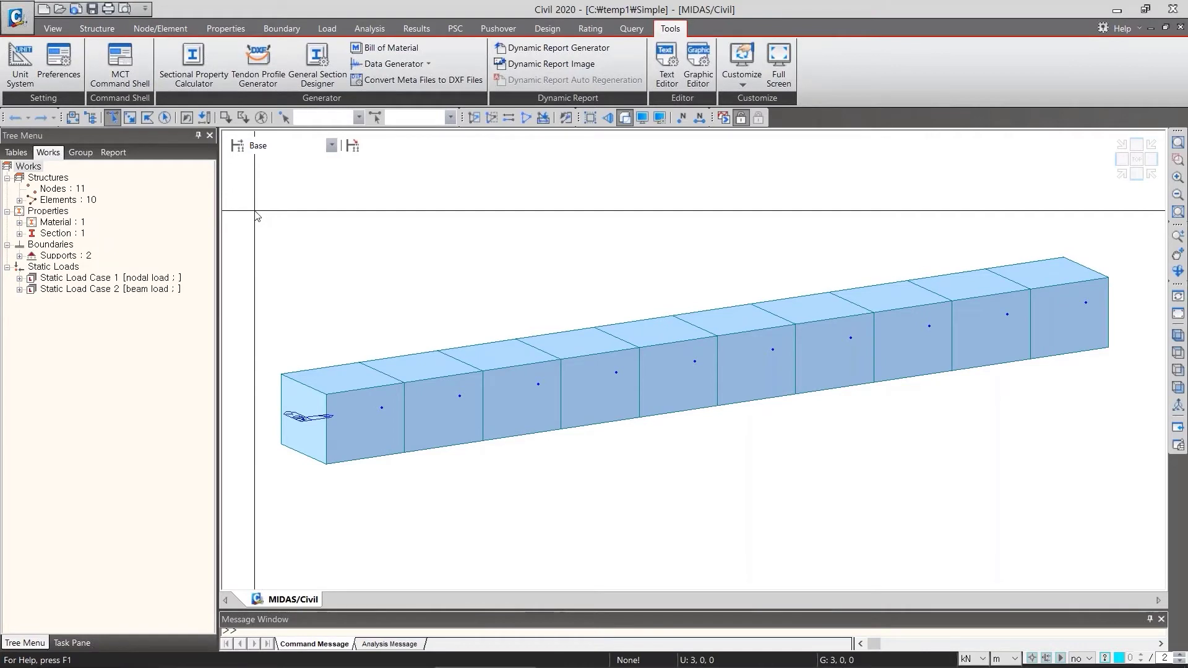
{"action": "left_click", "coordinate": [129, 117]}
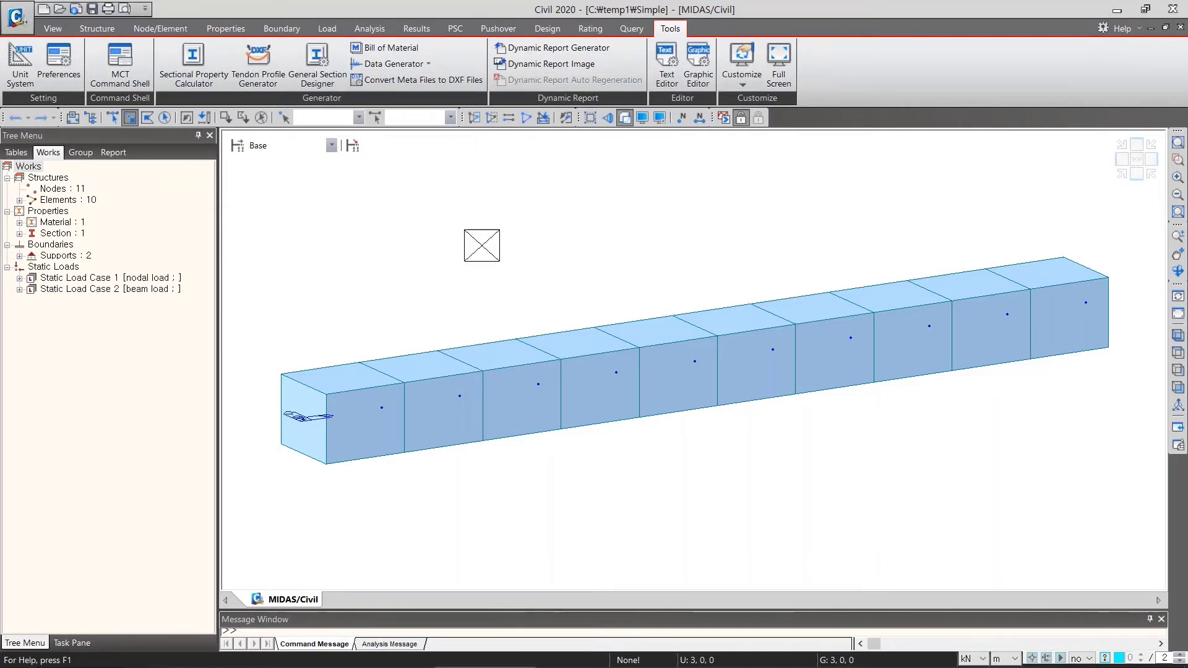
{"action": "left_click_drag", "start_coordinate": [482, 245], "coordinate": [824, 496]}
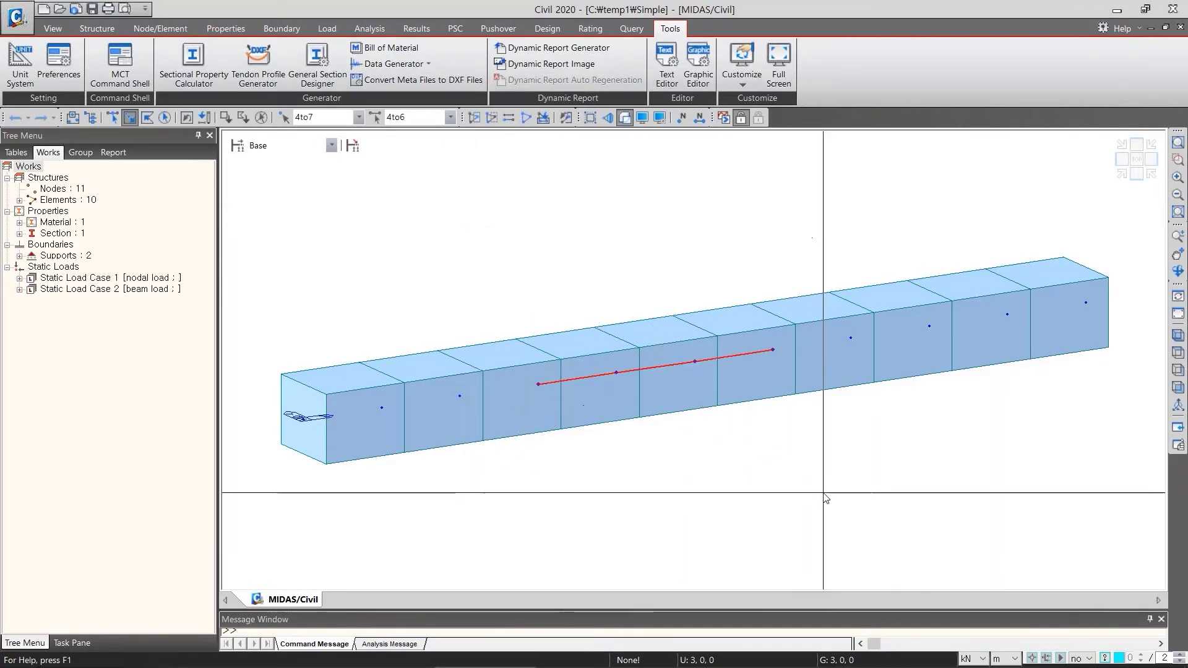
In Front view, window-select the middle beam elements again and clear the selection
{"action": "key", "text": "ctrl+f"}
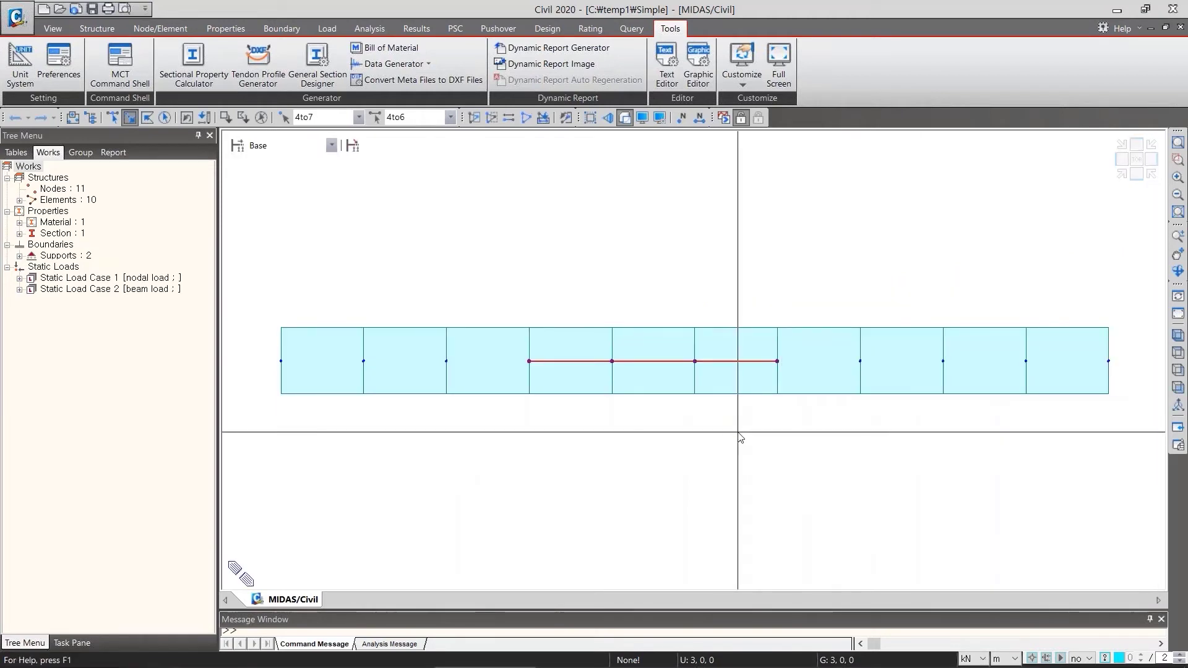
{"action": "left_click_drag", "start_coordinate": [502, 276], "coordinate": [815, 472]}
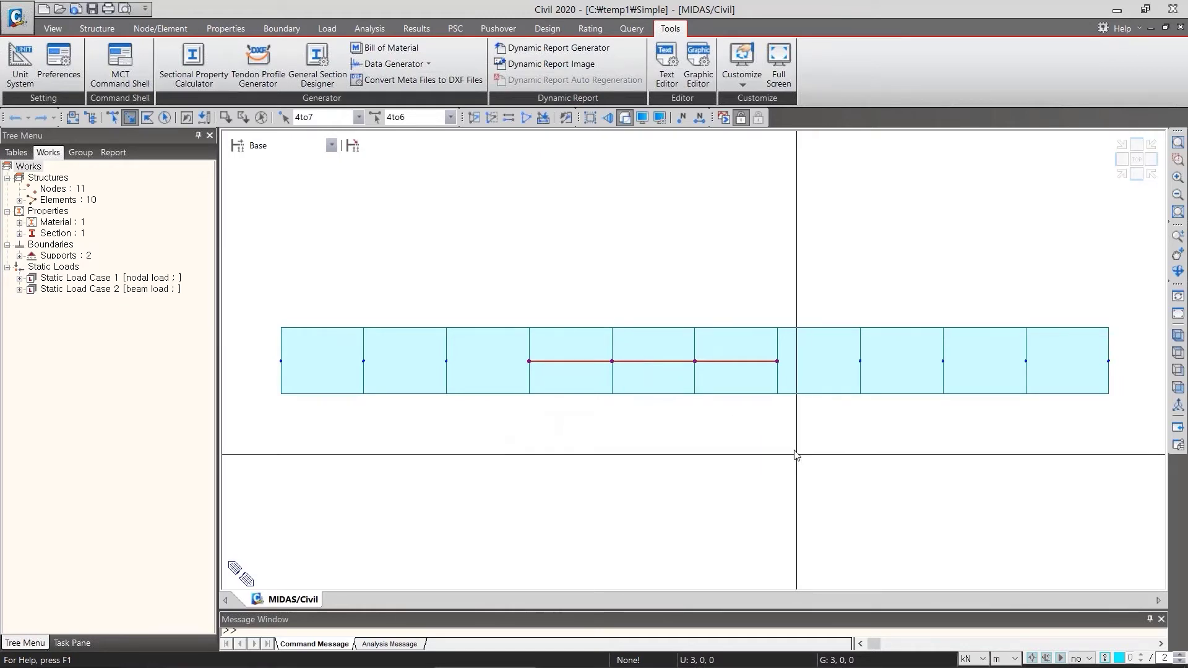
{"action": "left_click", "coordinate": [260, 123]}
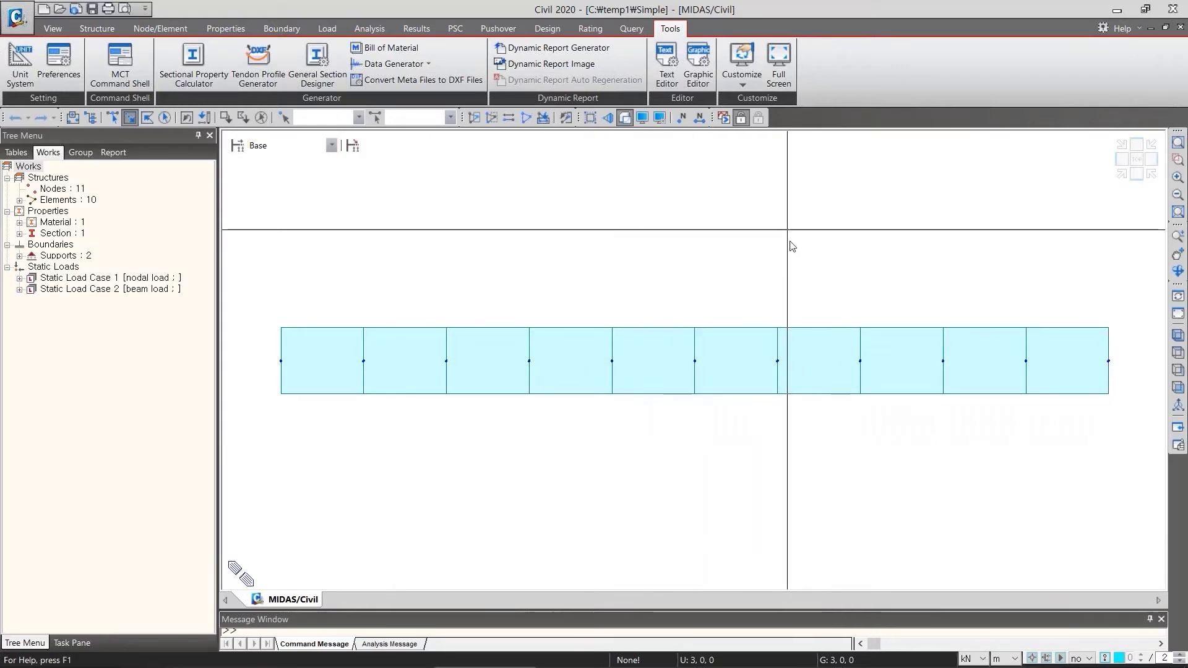
{"action": "left_click_drag", "start_coordinate": [819, 205], "coordinate": [477, 496]}
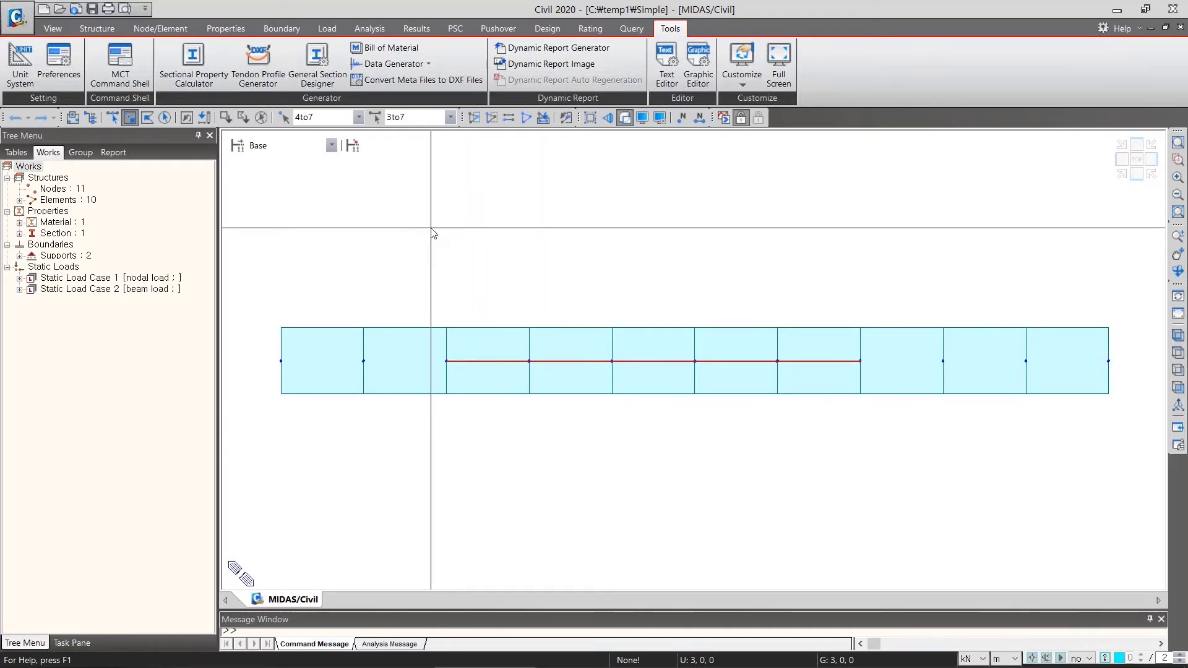
{"action": "left_click", "coordinate": [261, 118]}
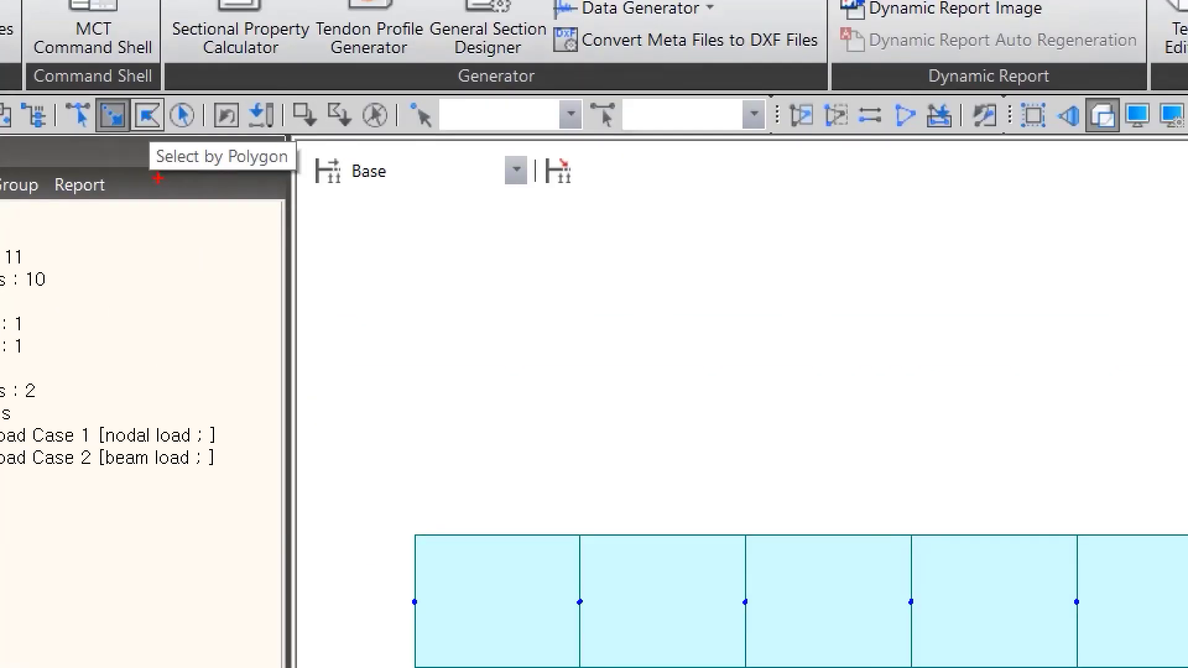
Select elements 4 and 8 with a polygon outline, then clear the selection
{"action": "left_click_drag", "start_coordinate": [162, 174], "coordinate": [285, 174]}
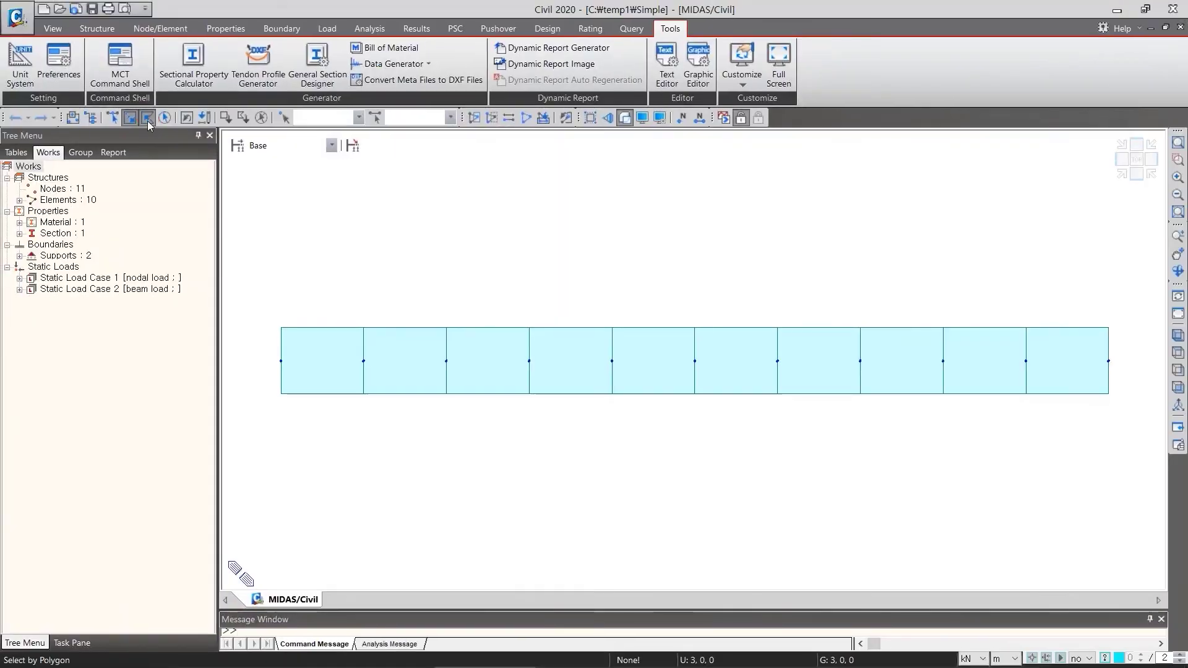
{"action": "left_click", "coordinate": [148, 114]}
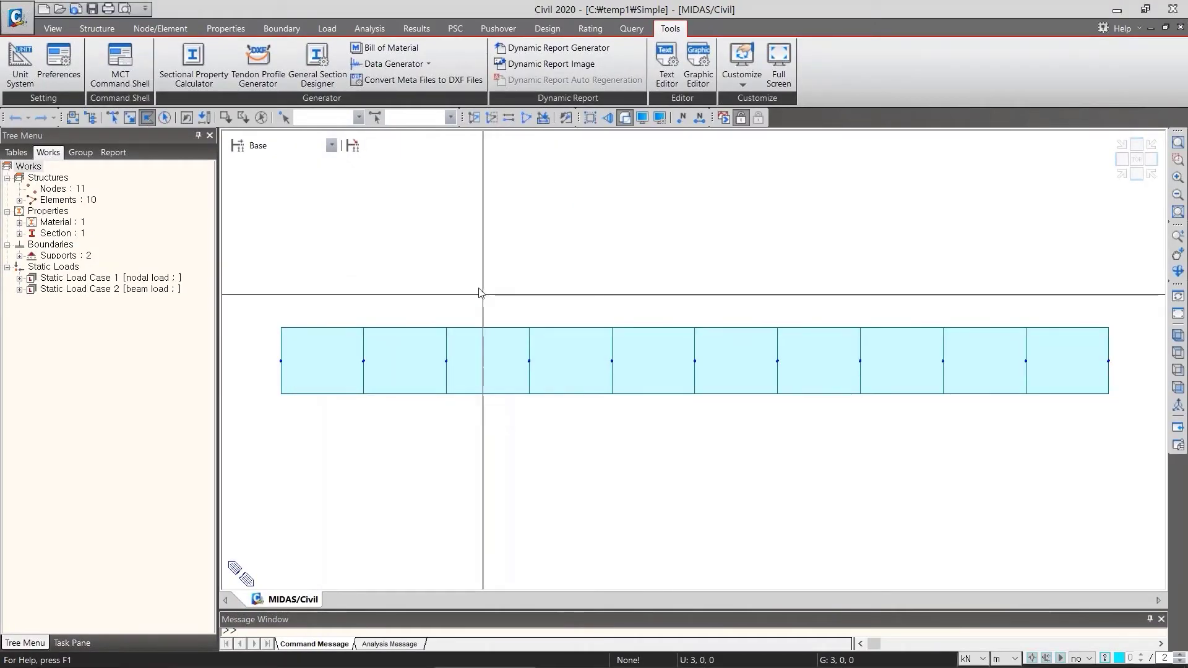
{"action": "left_click", "coordinate": [472, 252]}
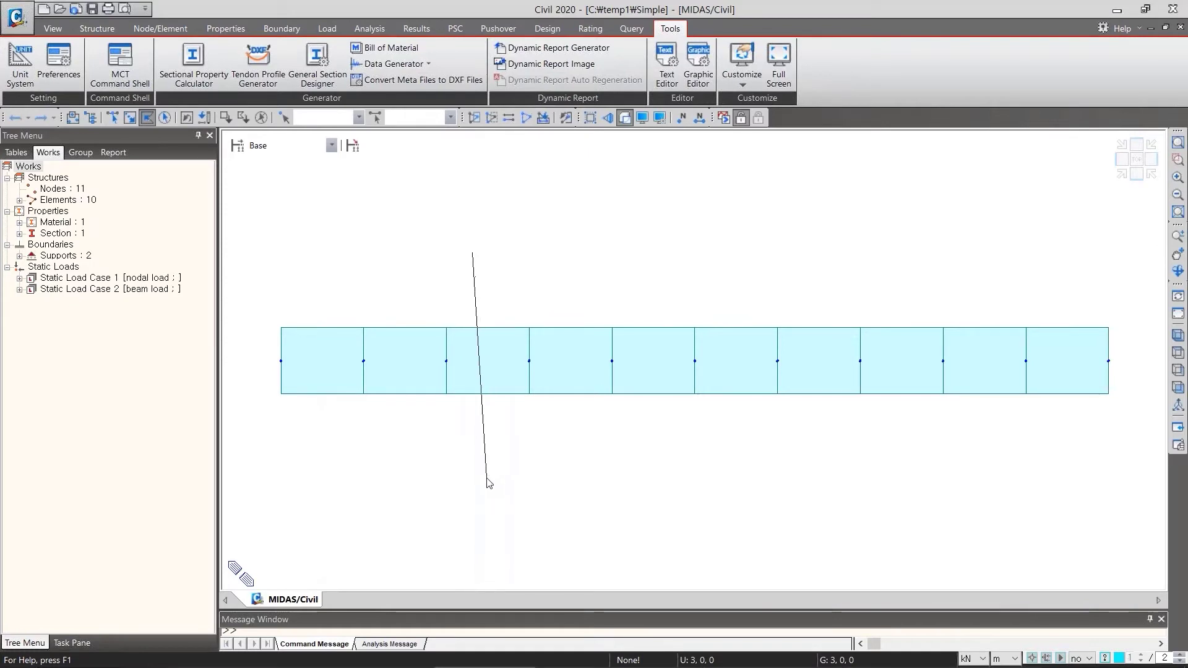
{"action": "left_click", "coordinate": [486, 477]}
{"action": "left_click", "coordinate": [665, 474]}
{"action": "left_click", "coordinate": [664, 268]}
{"action": "left_click", "coordinate": [828, 267]}
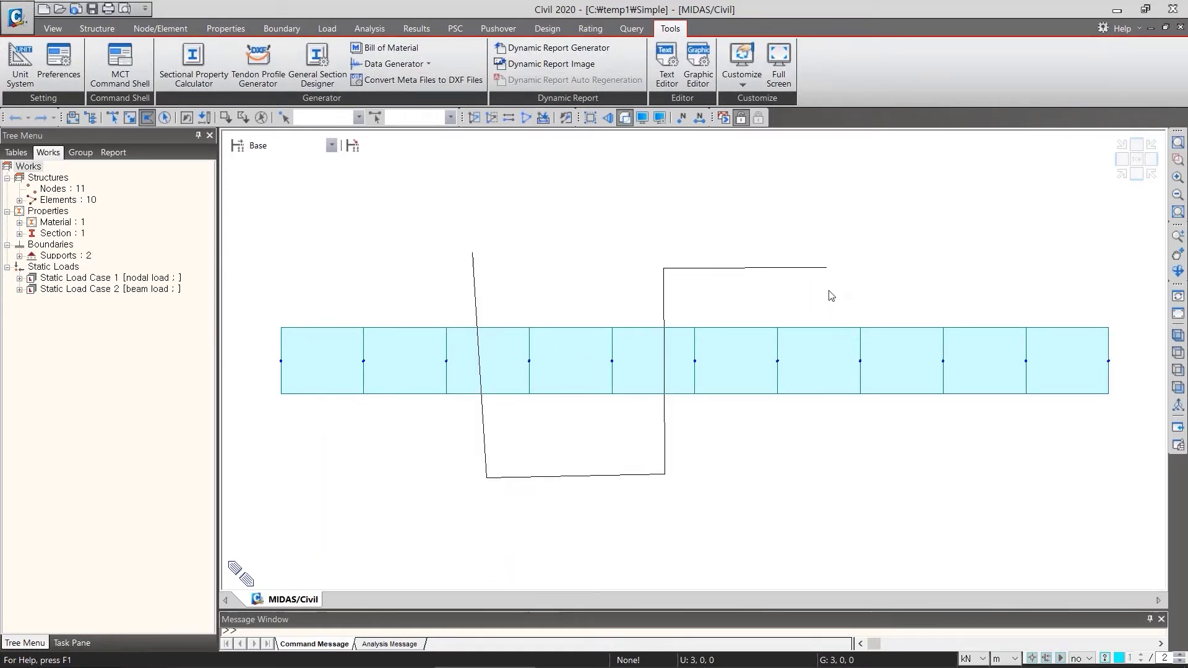
{"action": "left_click", "coordinate": [835, 484]}
{"action": "double_click", "coordinate": [987, 396]}
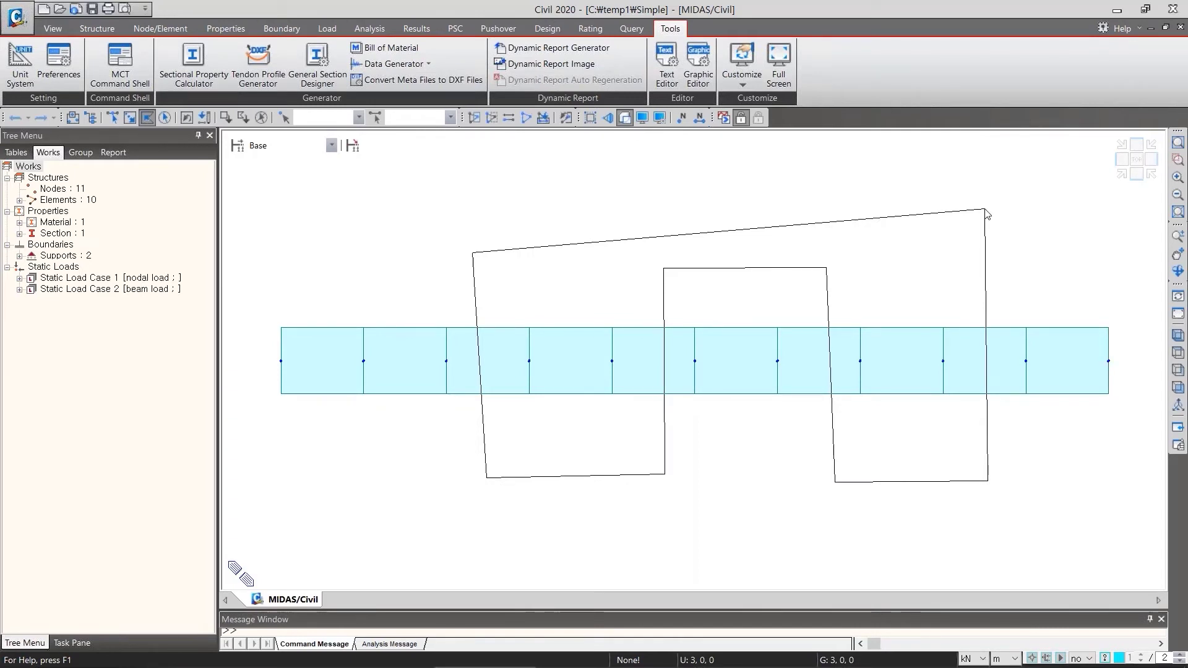
{"action": "double_click", "coordinate": [986, 214]}
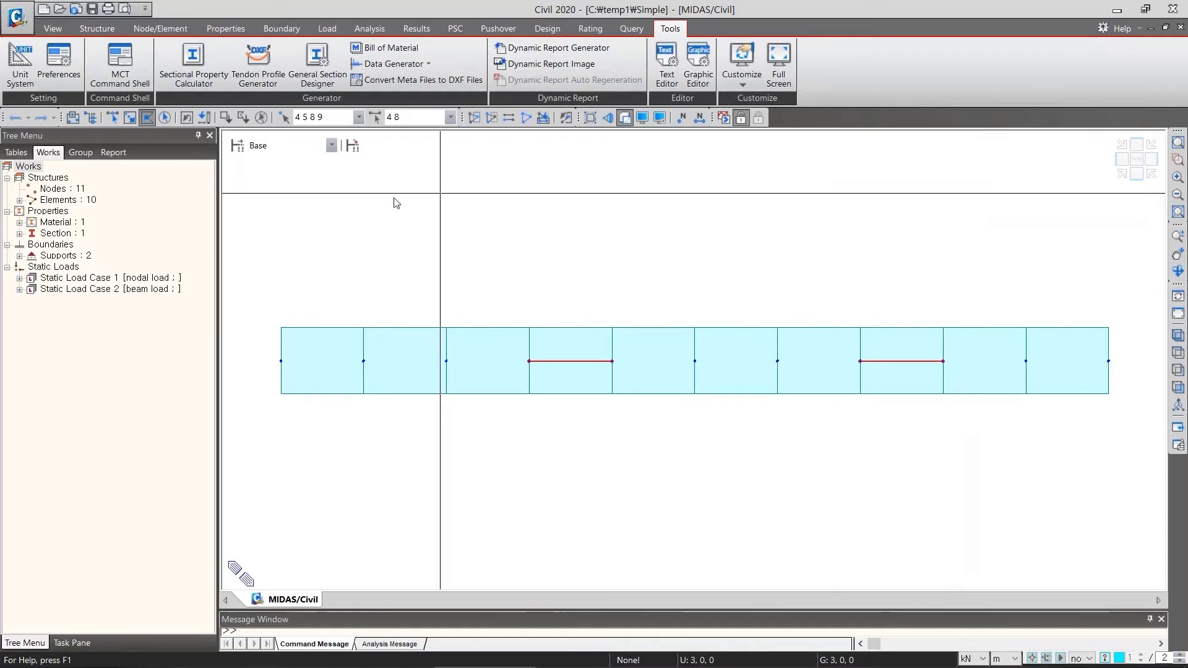
{"action": "left_click", "coordinate": [261, 118]}
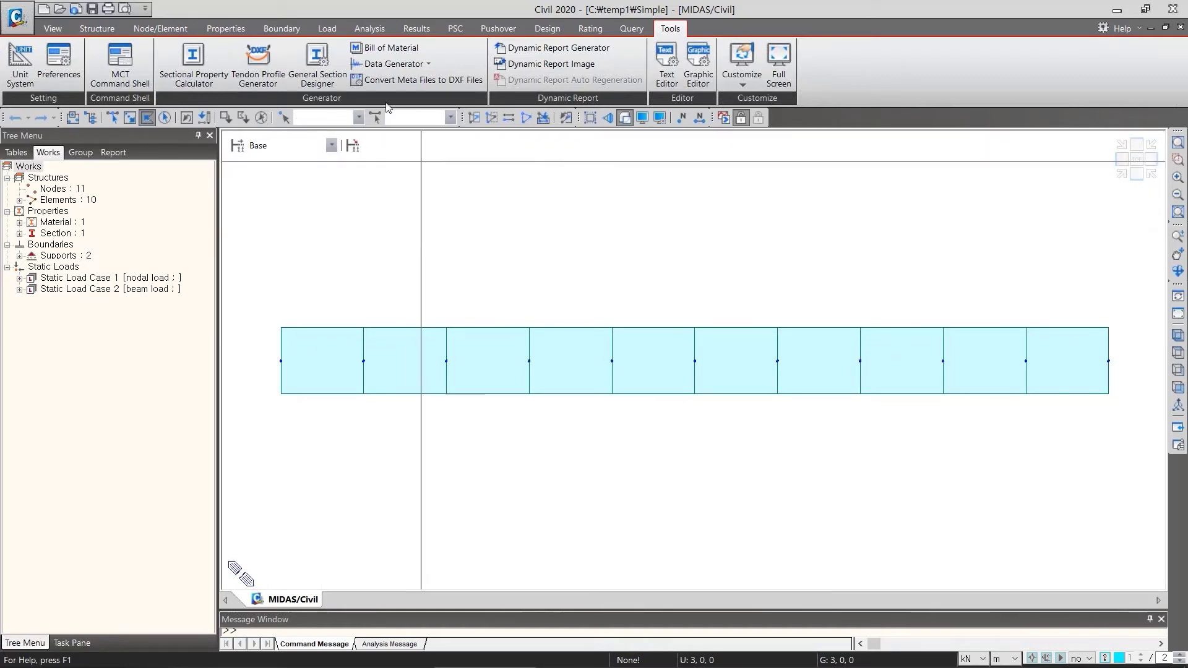
Look over the Select and Unselect method lists on the View tab
{"action": "left_click", "coordinate": [52, 28]}
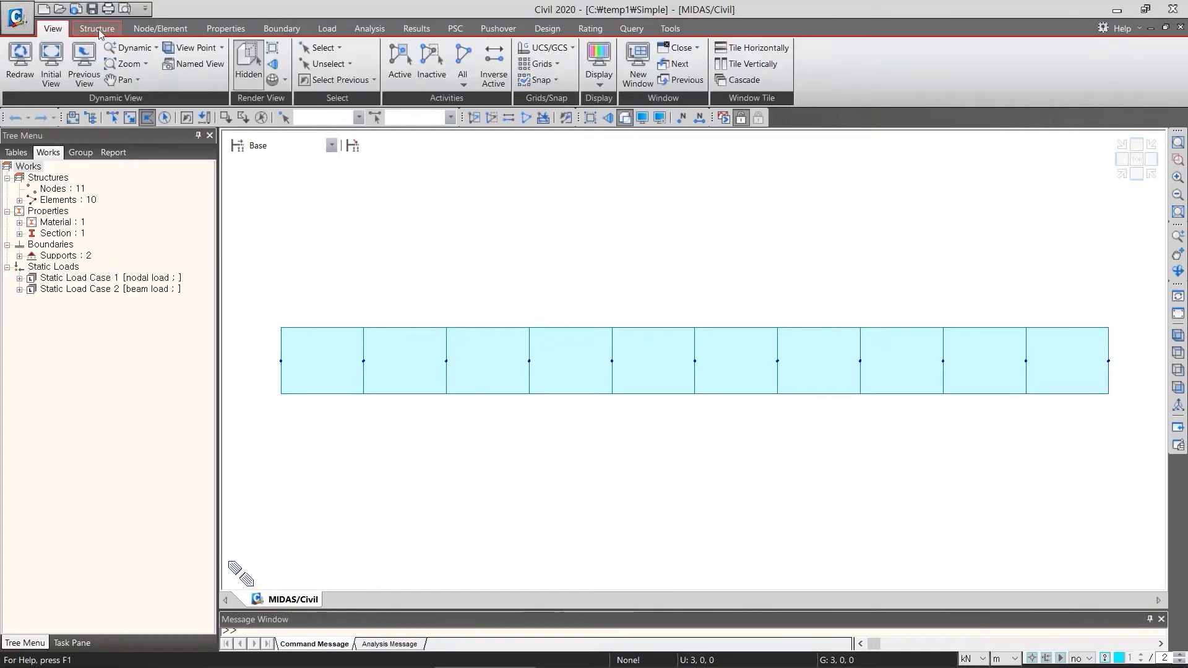
{"action": "left_click", "coordinate": [339, 48]}
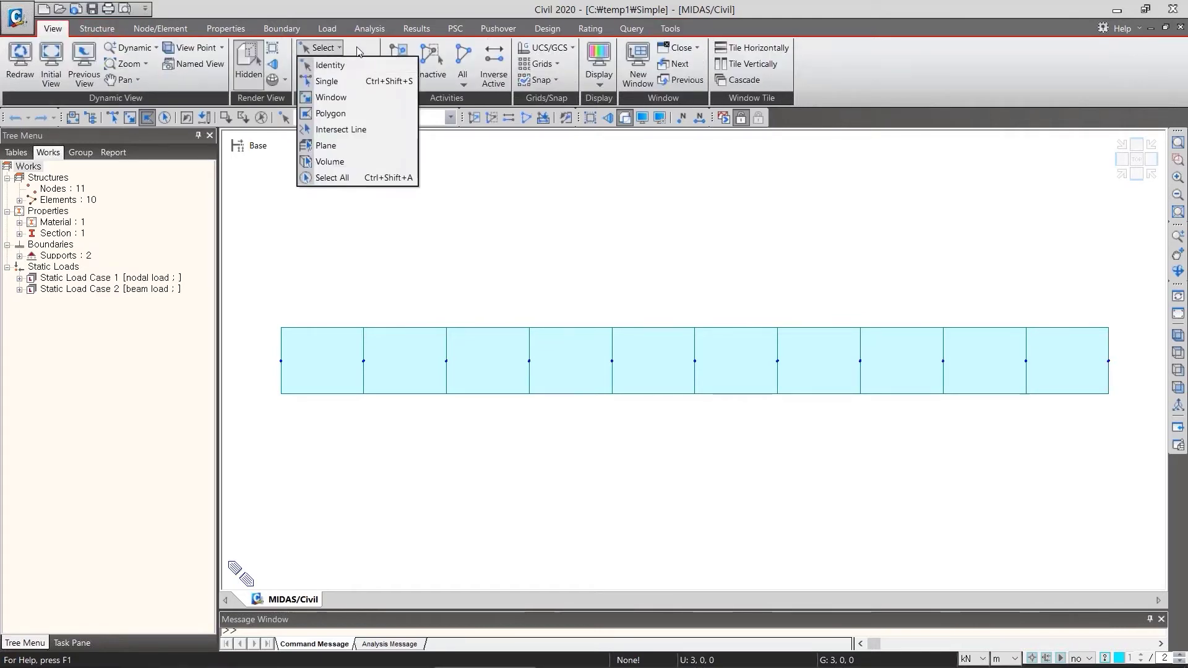
{"action": "left_click", "coordinate": [347, 49]}
{"action": "left_click", "coordinate": [350, 63]}
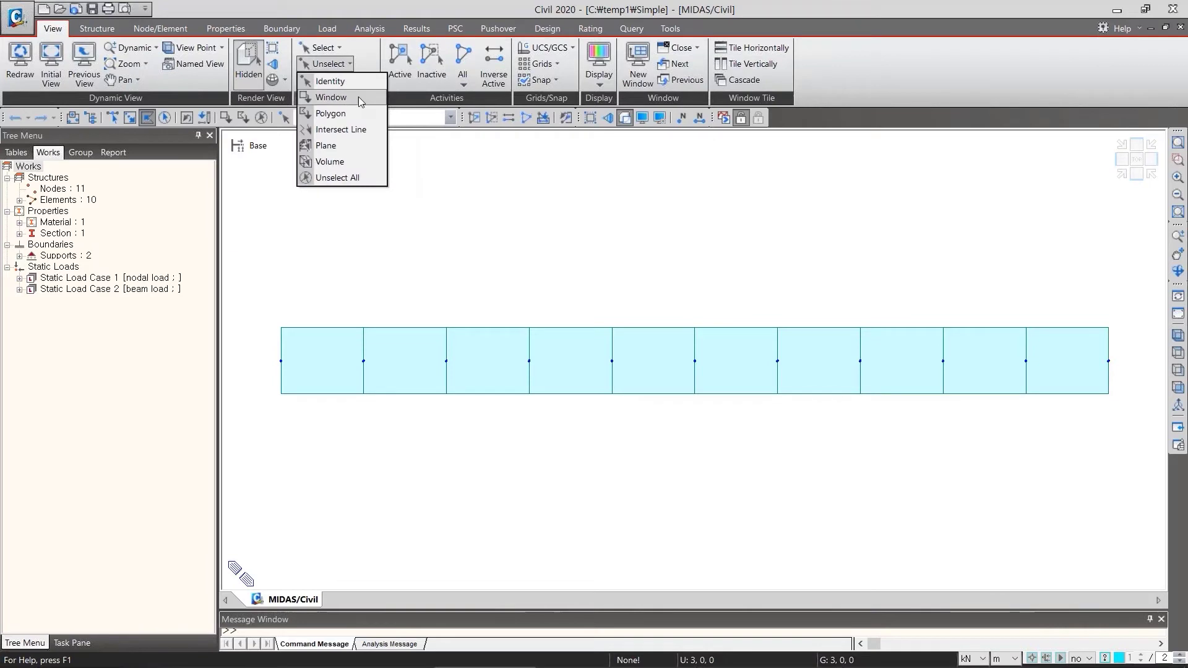
{"action": "left_click", "coordinate": [367, 64]}
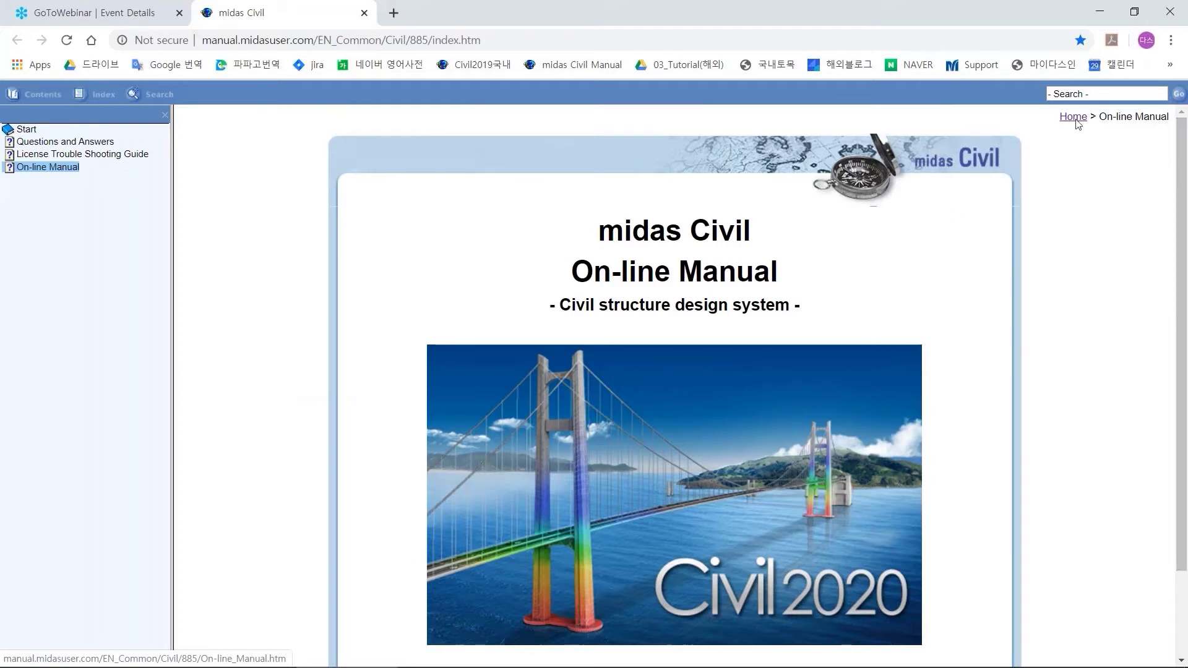
Search the online manual for 'select' and read through the Select help page
{"action": "left_click", "coordinate": [1098, 93]}
{"action": "type", "text": "s"}
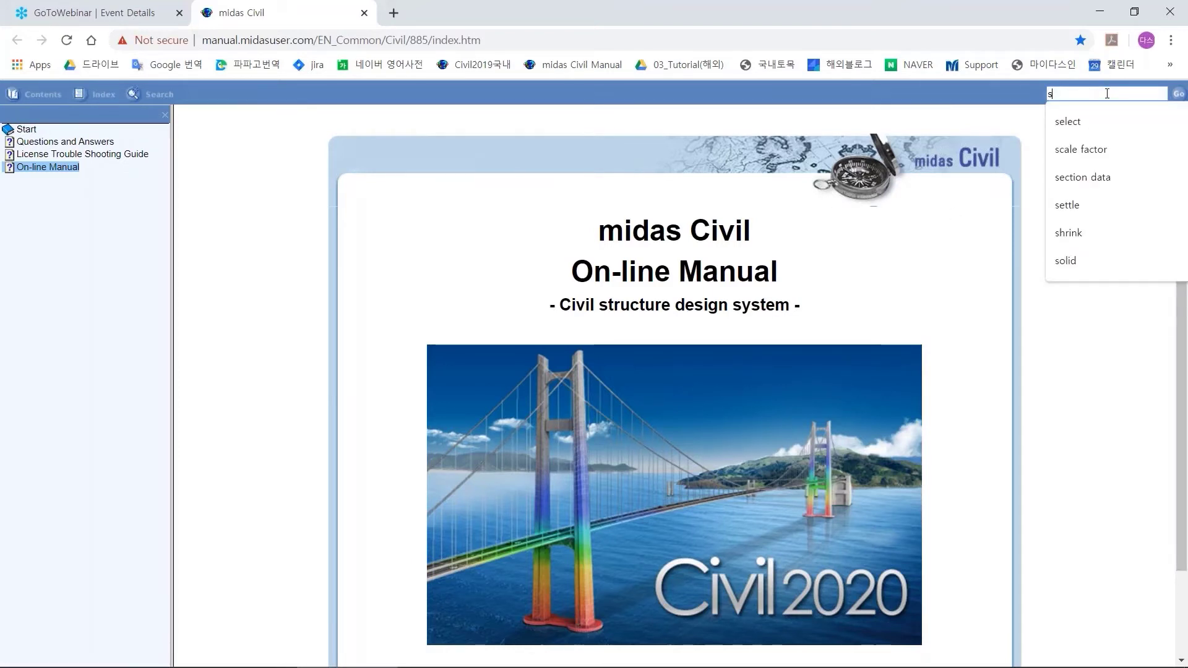
{"action": "type", "text": "elect"}
{"action": "key", "text": "Return"}
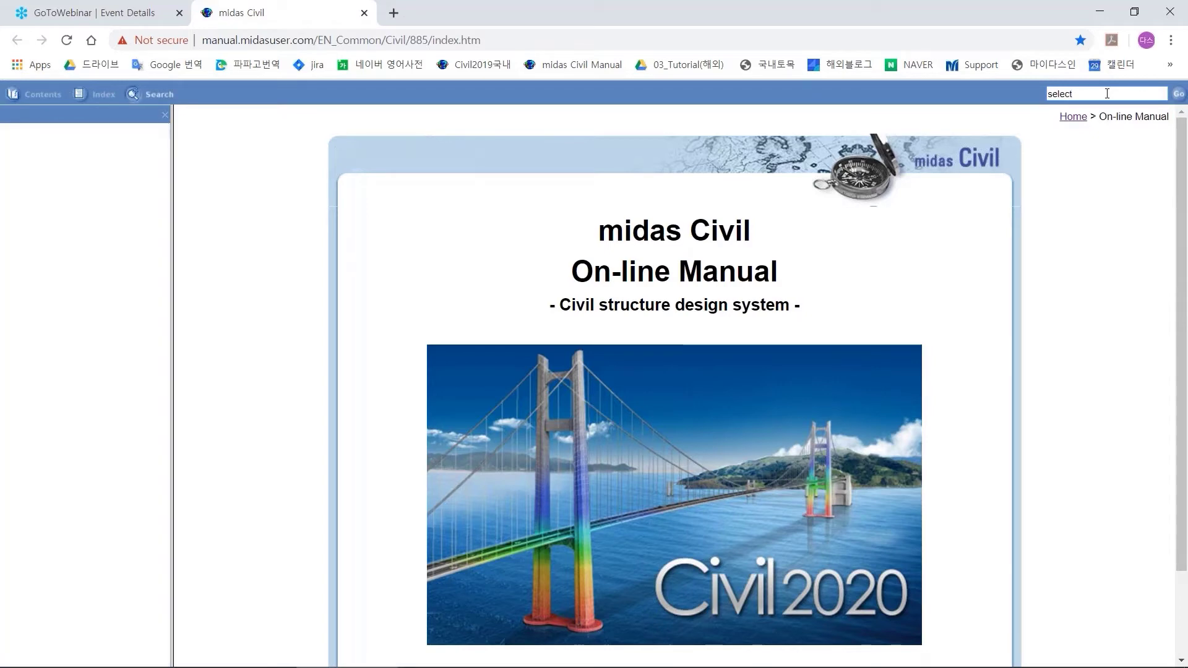
{"action": "left_click", "coordinate": [27, 269]}
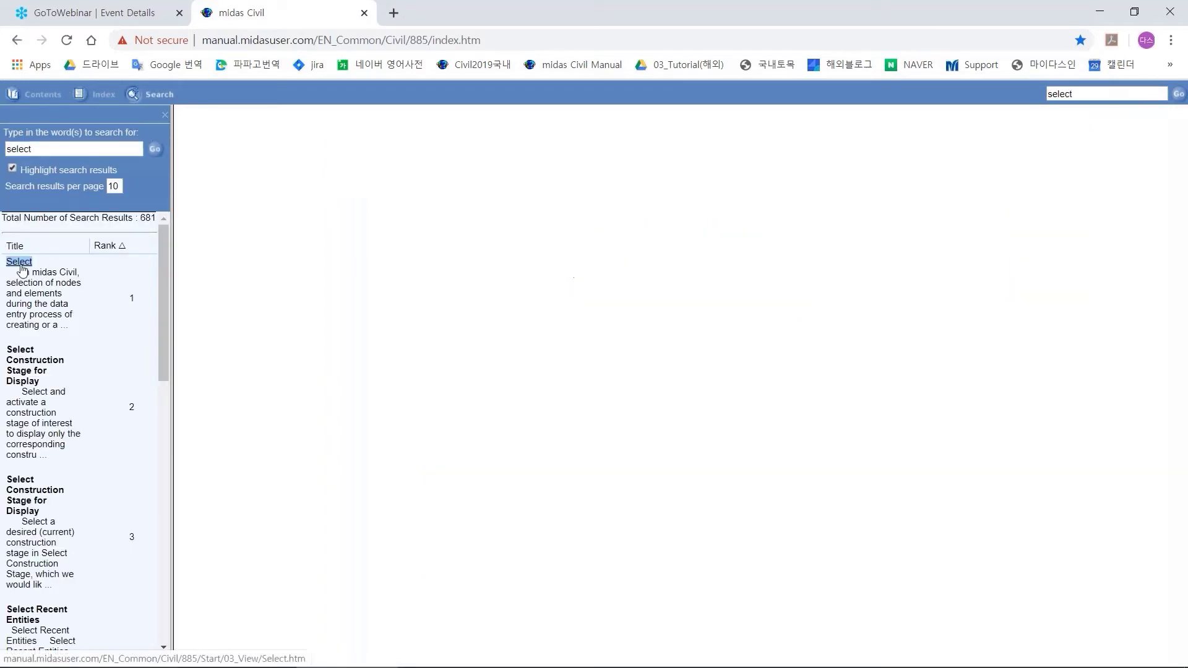
{"action": "scroll", "coordinate": [763, 430], "scroll_direction": "down", "scroll_amount": 20}
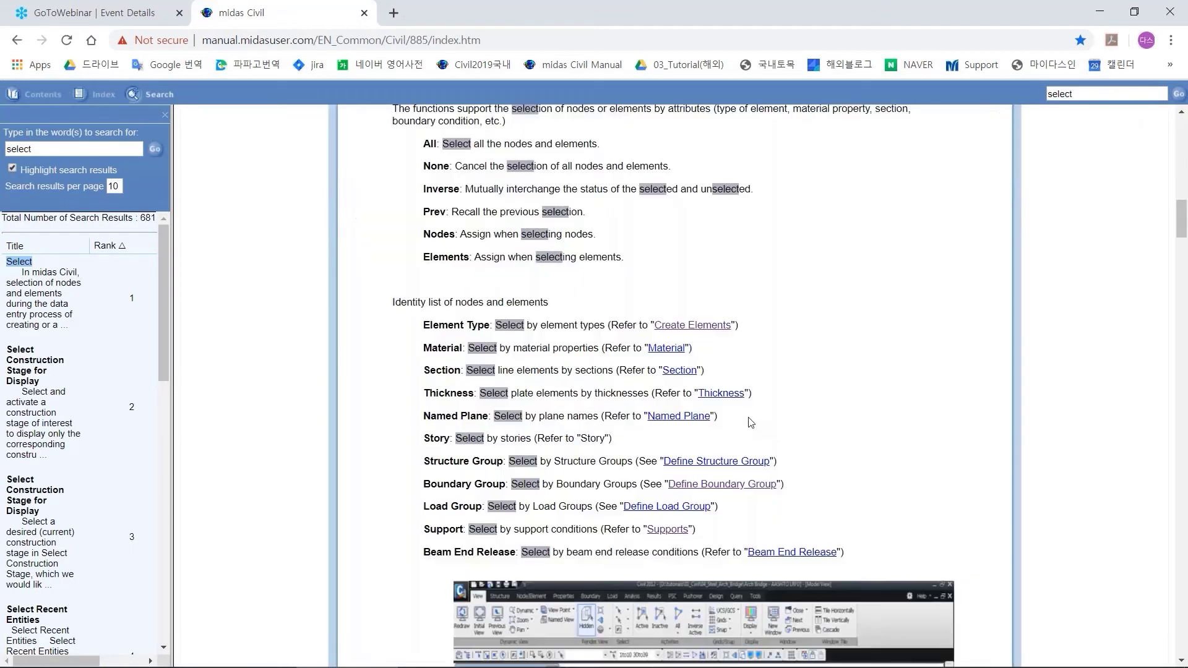
{"action": "scroll", "coordinate": [740, 419], "scroll_direction": "down", "scroll_amount": 20}
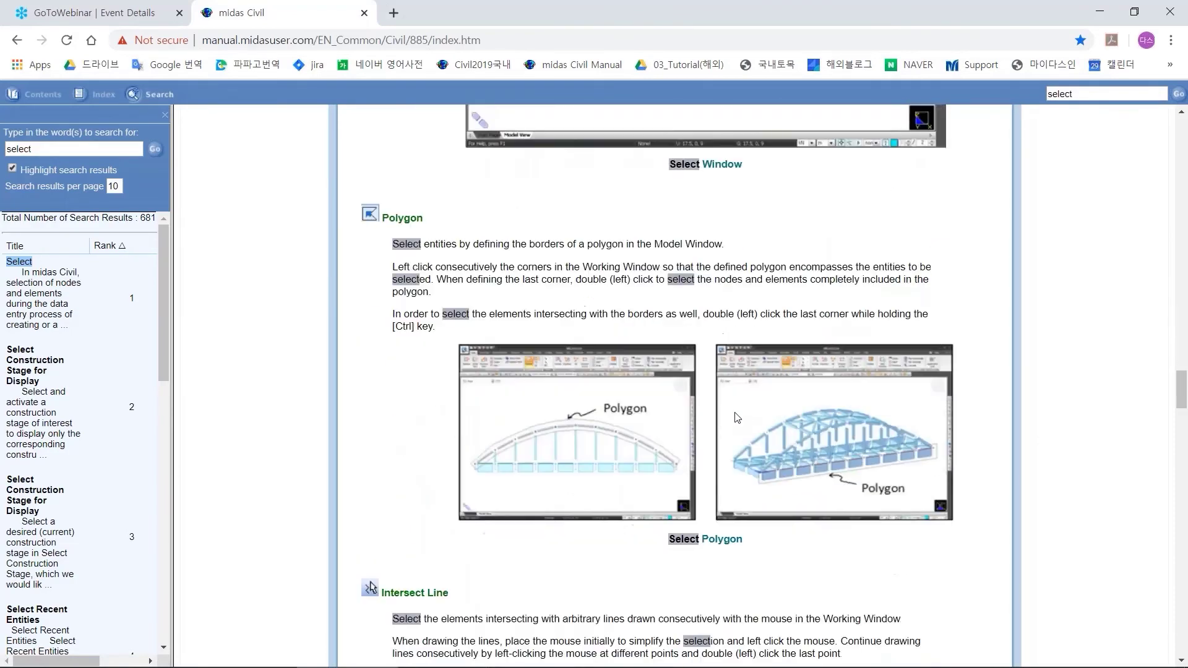
{"action": "scroll", "coordinate": [734, 416], "scroll_direction": "up", "scroll_amount": 20}
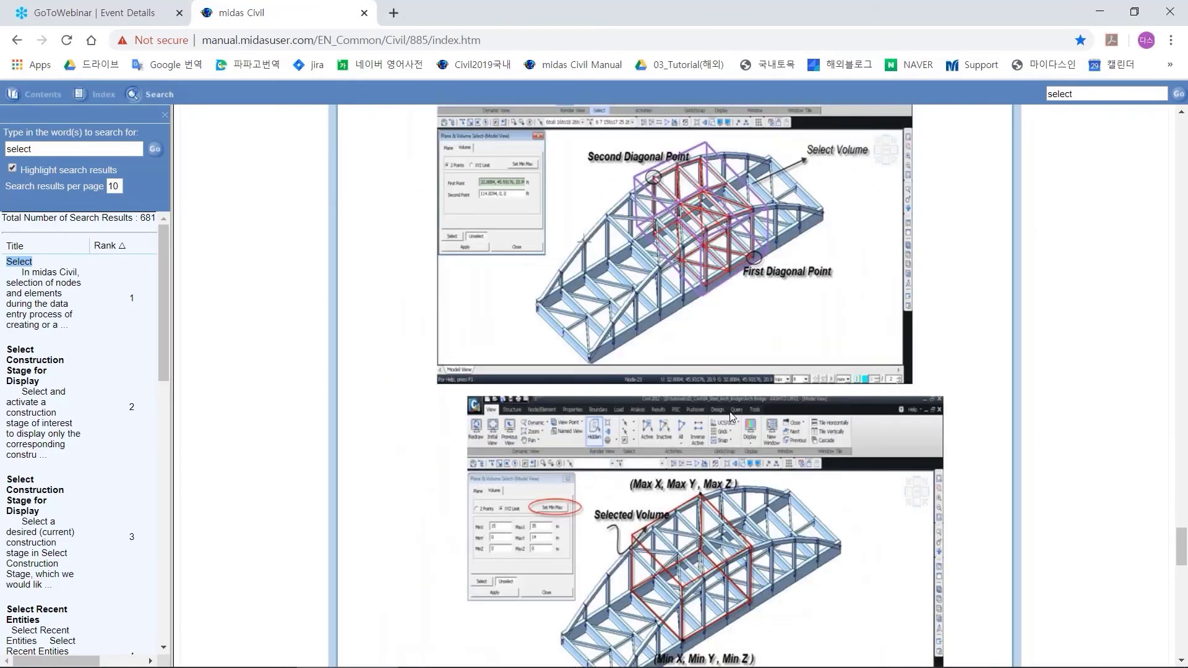
{"action": "left_click", "coordinate": [1099, 19]}
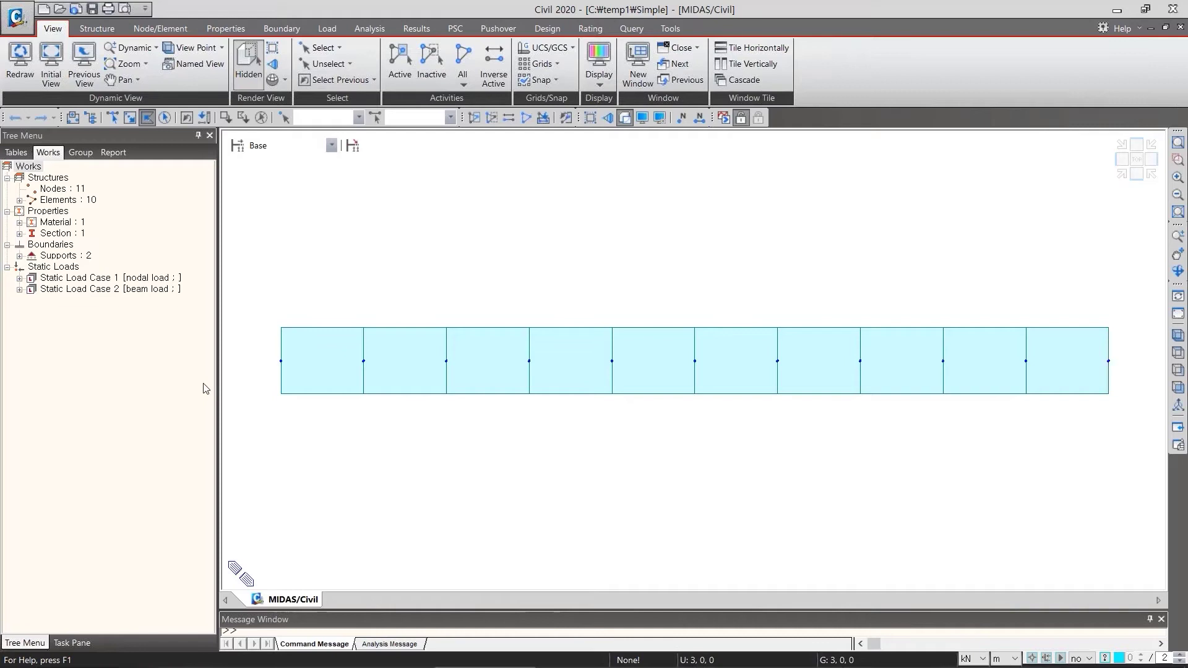
Window-select elements 4 to 6, activate only them, then activate all ten again
{"action": "left_click", "coordinate": [130, 118]}
{"action": "left_click_drag", "start_coordinate": [736, 294], "coordinate": [570, 408]}
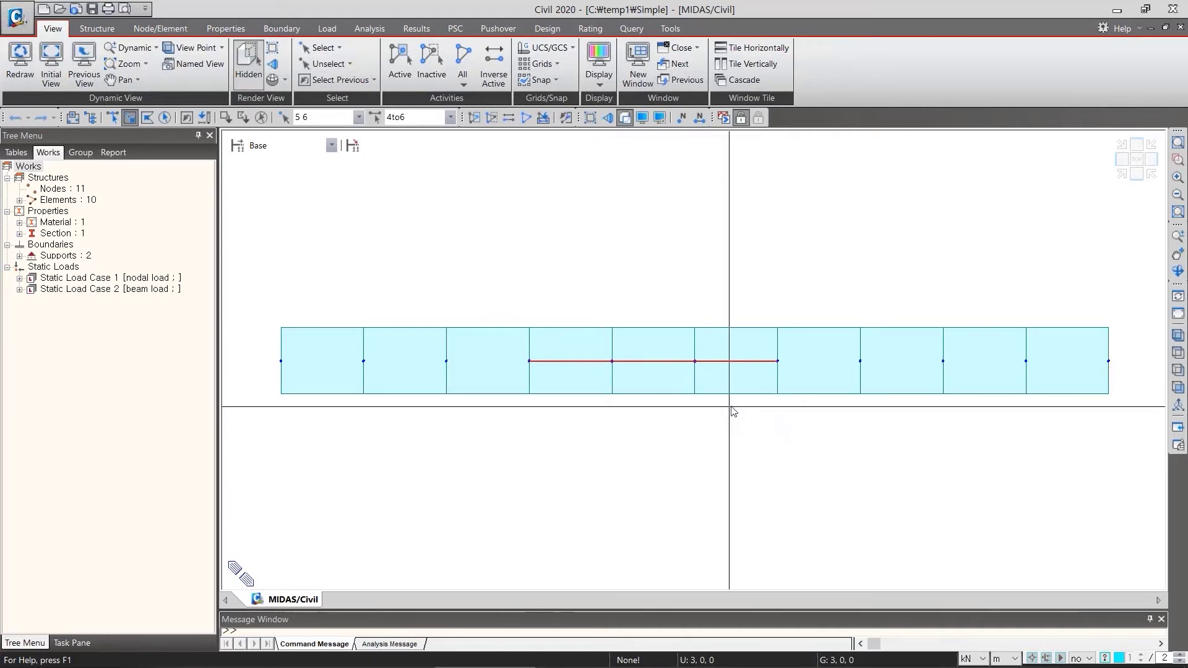
{"action": "left_click", "coordinate": [474, 117]}
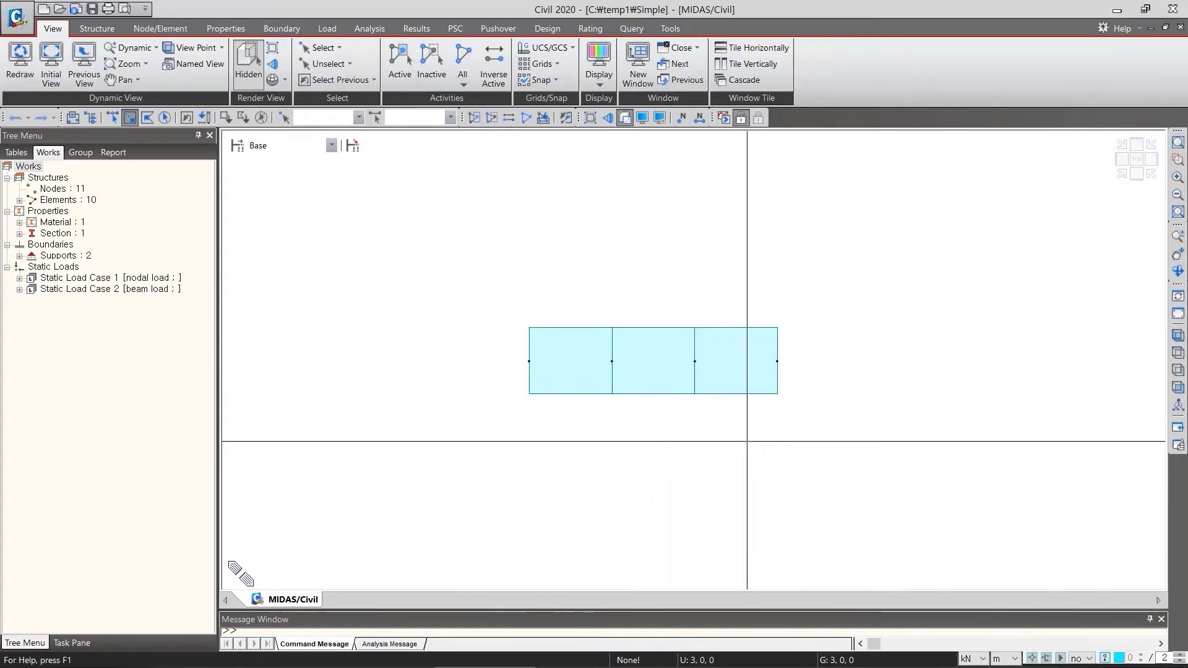
{"action": "left_click", "coordinate": [525, 118]}
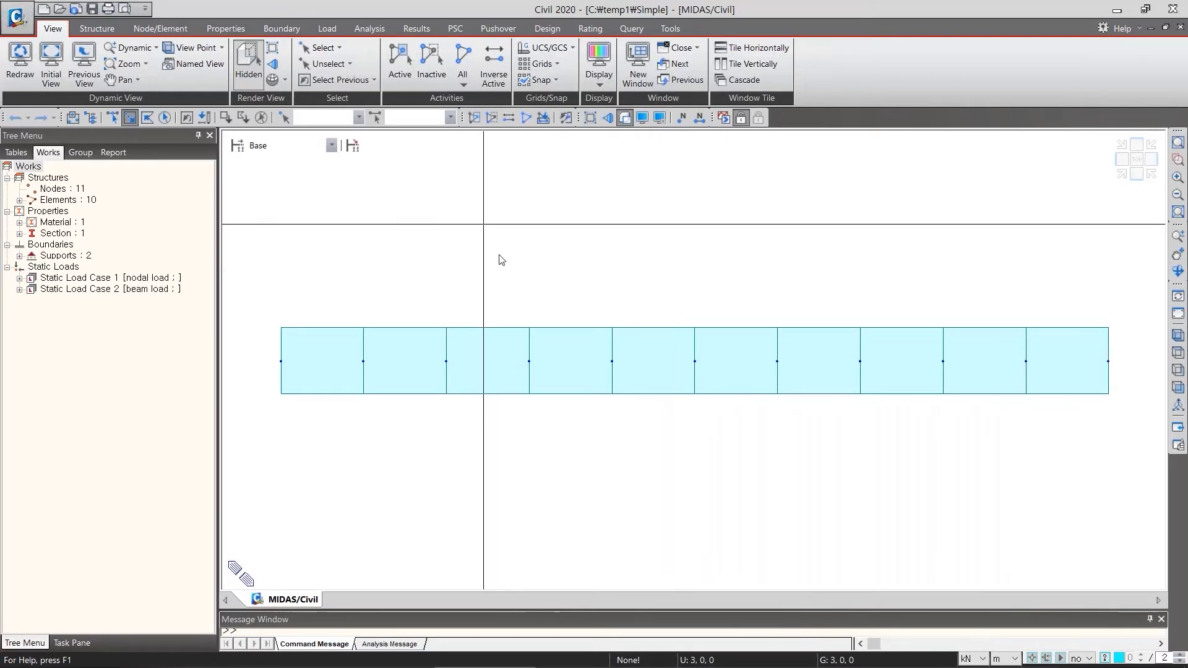
{"action": "left_click_drag", "start_coordinate": [754, 306], "coordinate": [568, 388]}
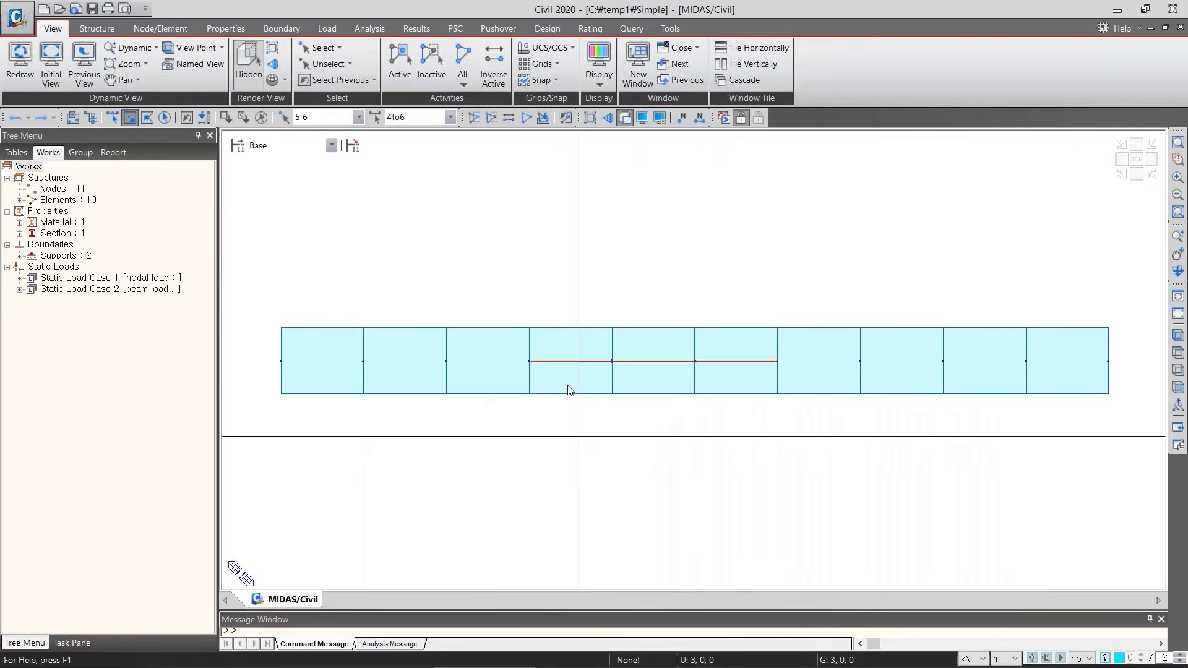
{"action": "left_click", "coordinate": [493, 118]}
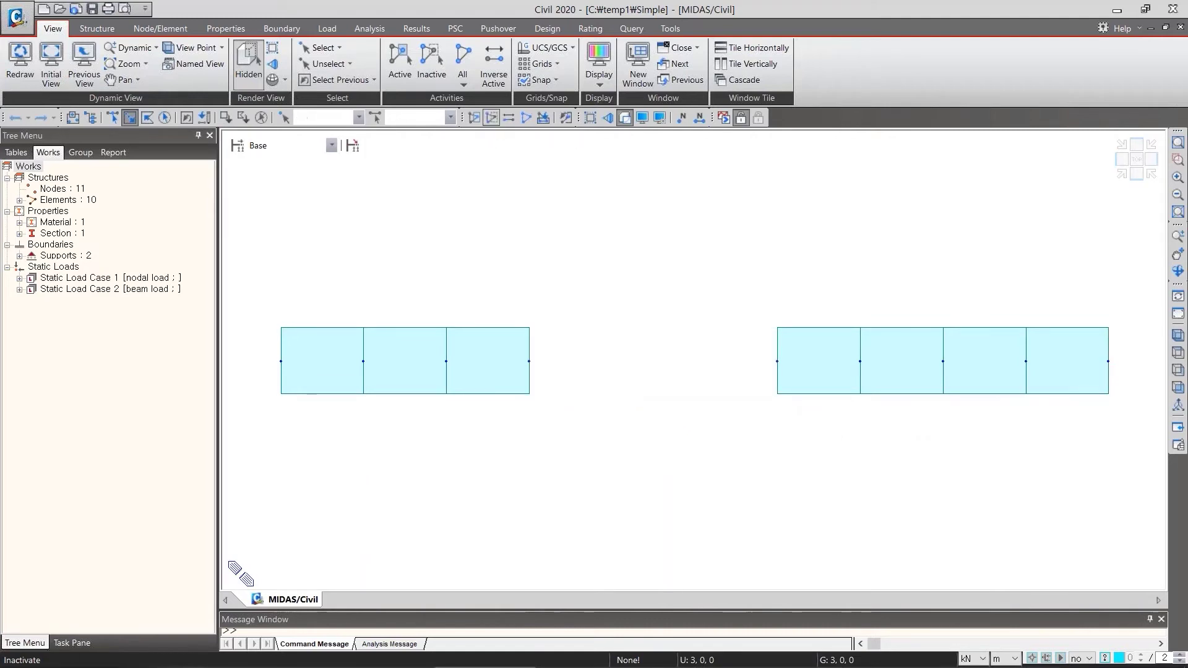
{"action": "left_click", "coordinate": [508, 118]}
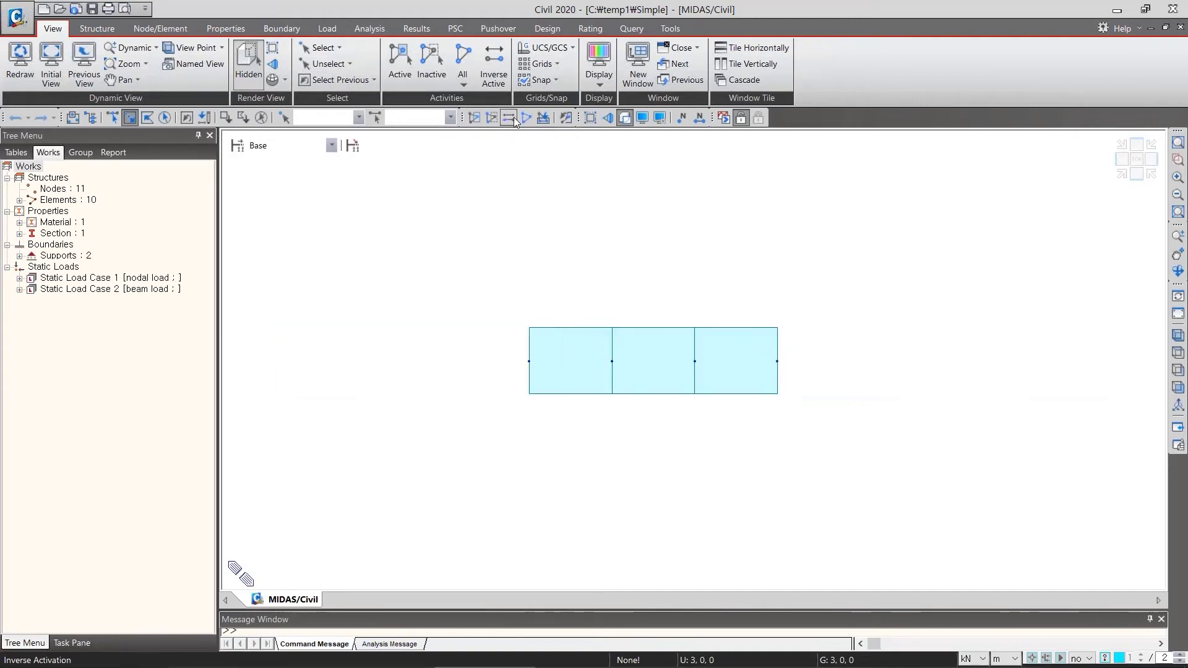
{"action": "left_click", "coordinate": [508, 118]}
{"action": "left_click", "coordinate": [508, 118]}
{"action": "left_click", "coordinate": [514, 120]}
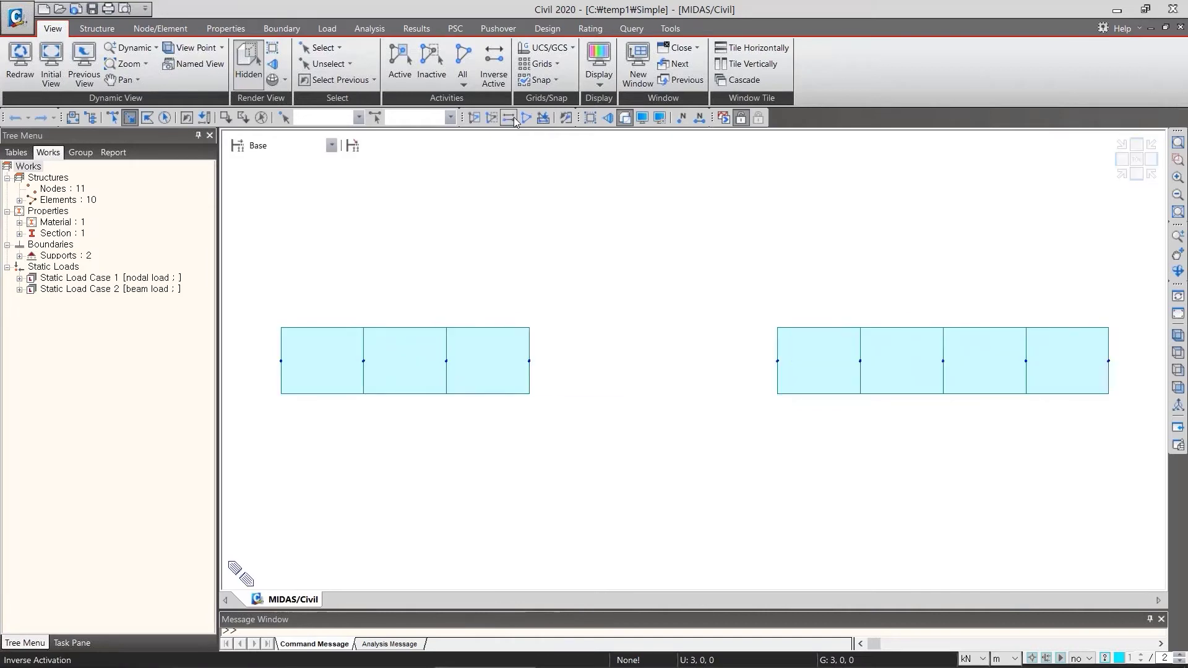
{"action": "left_click", "coordinate": [514, 120]}
{"action": "left_click", "coordinate": [508, 118]}
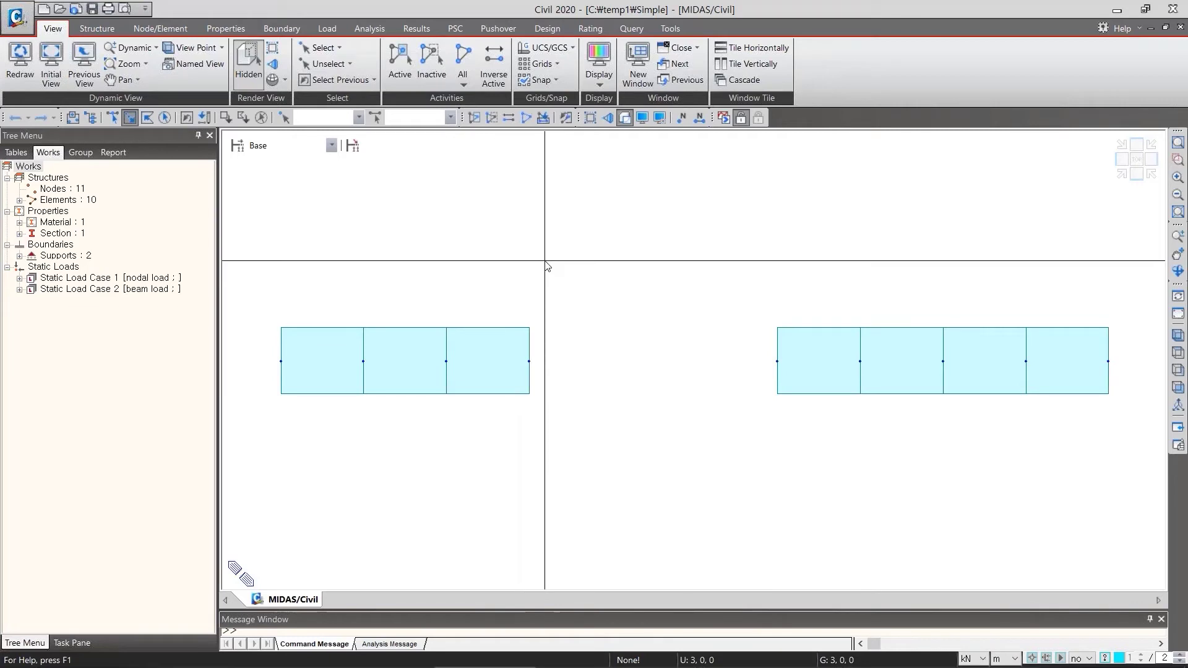
{"action": "left_click", "coordinate": [525, 118]}
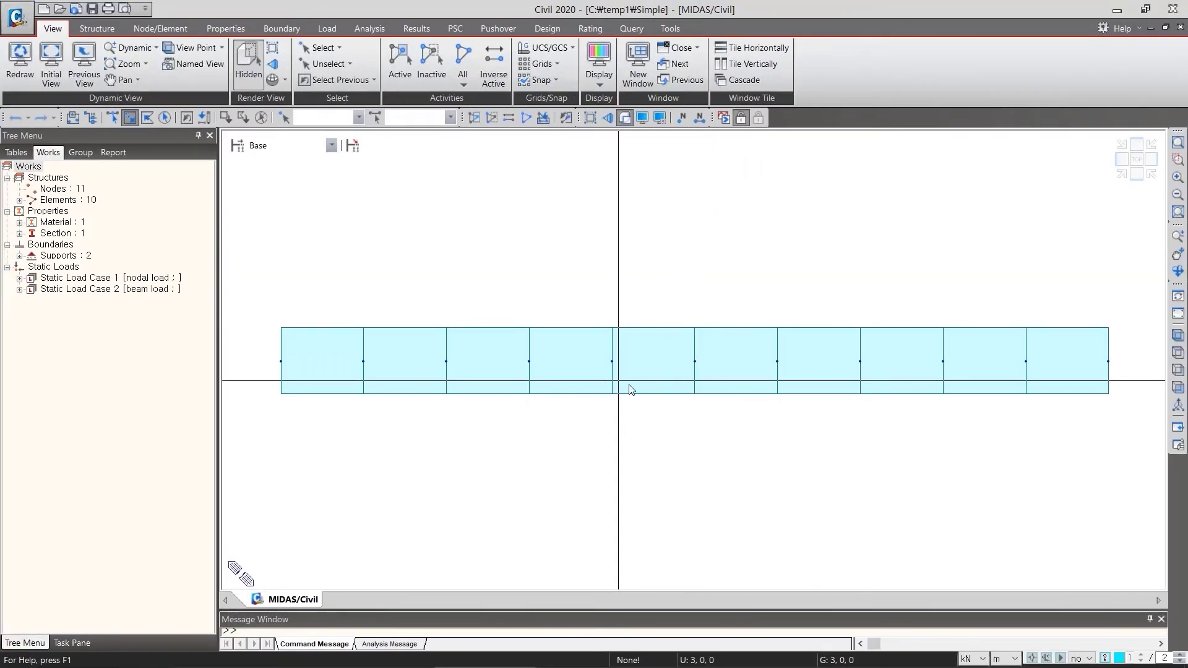
{"action": "left_click", "coordinate": [1177, 335]}
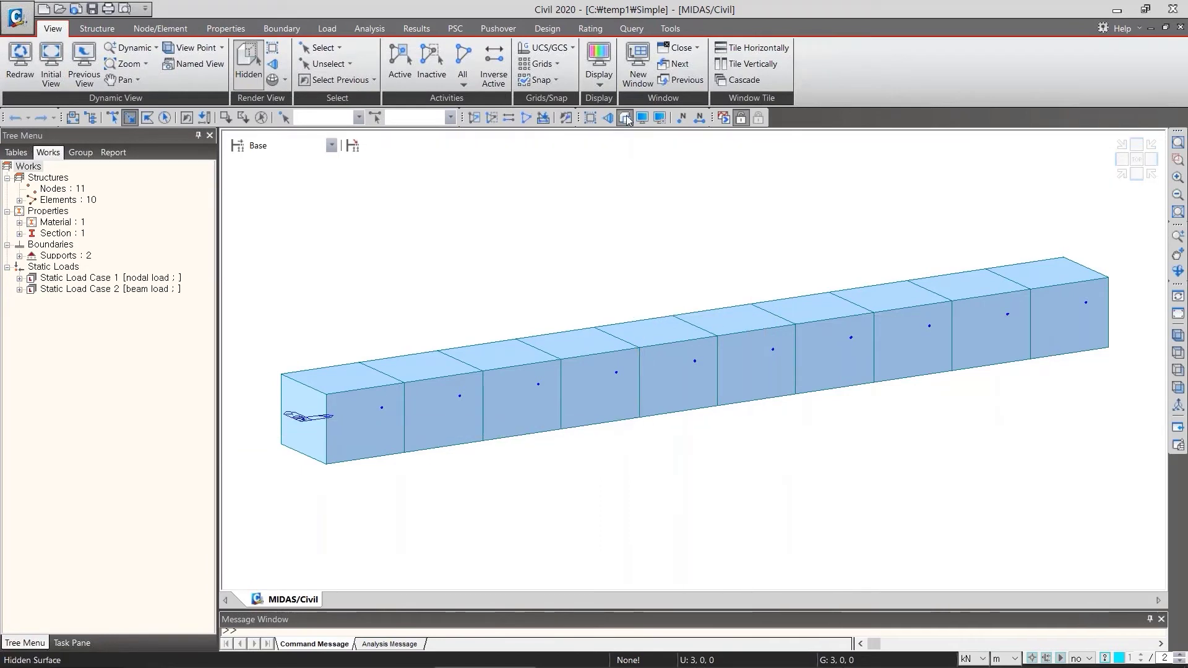
{"action": "key", "text": "ctrl+h"}
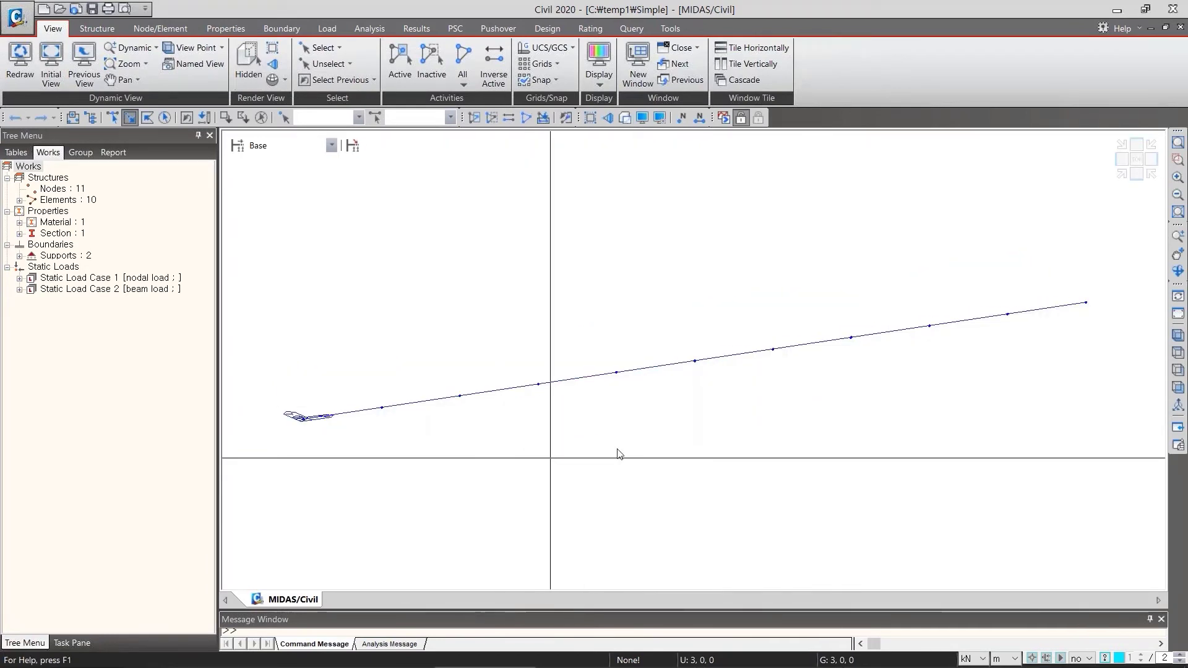
{"action": "left_click", "coordinate": [20, 234]}
Review the 1: girder section's properties, then show the elements shrunk as separate boxes
{"action": "left_click", "coordinate": [70, 244]}
{"action": "right_click", "coordinate": [81, 244]}
{"action": "left_click", "coordinate": [125, 418]}
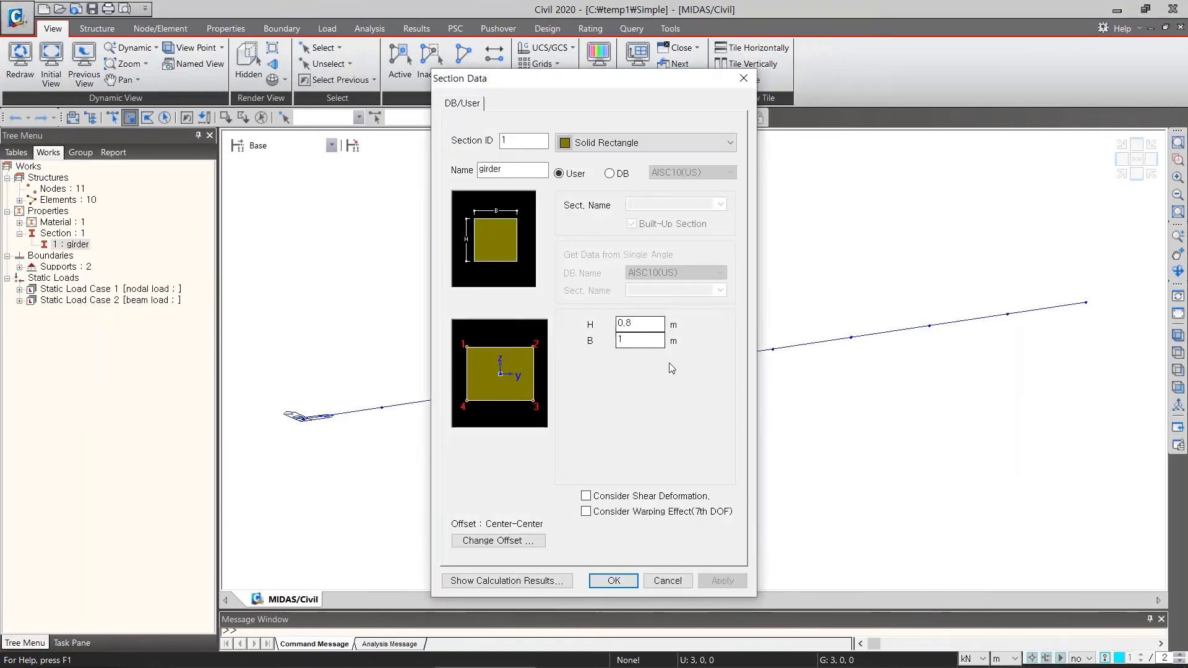
{"action": "left_click", "coordinate": [669, 582]}
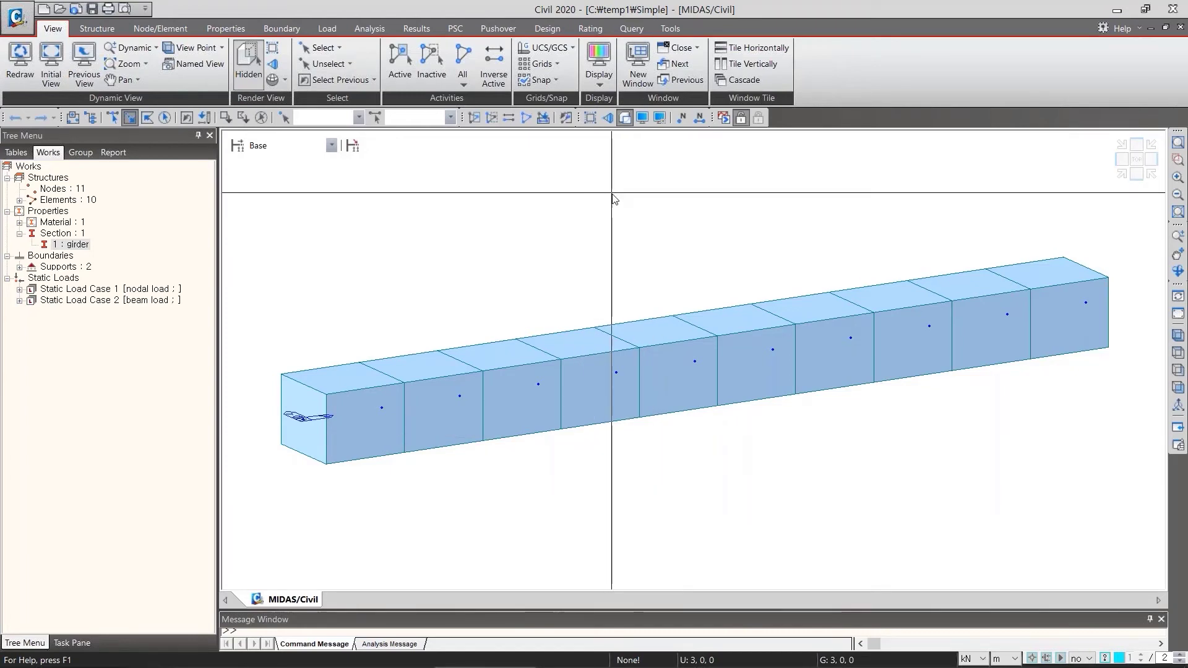
{"action": "left_click", "coordinate": [590, 119]}
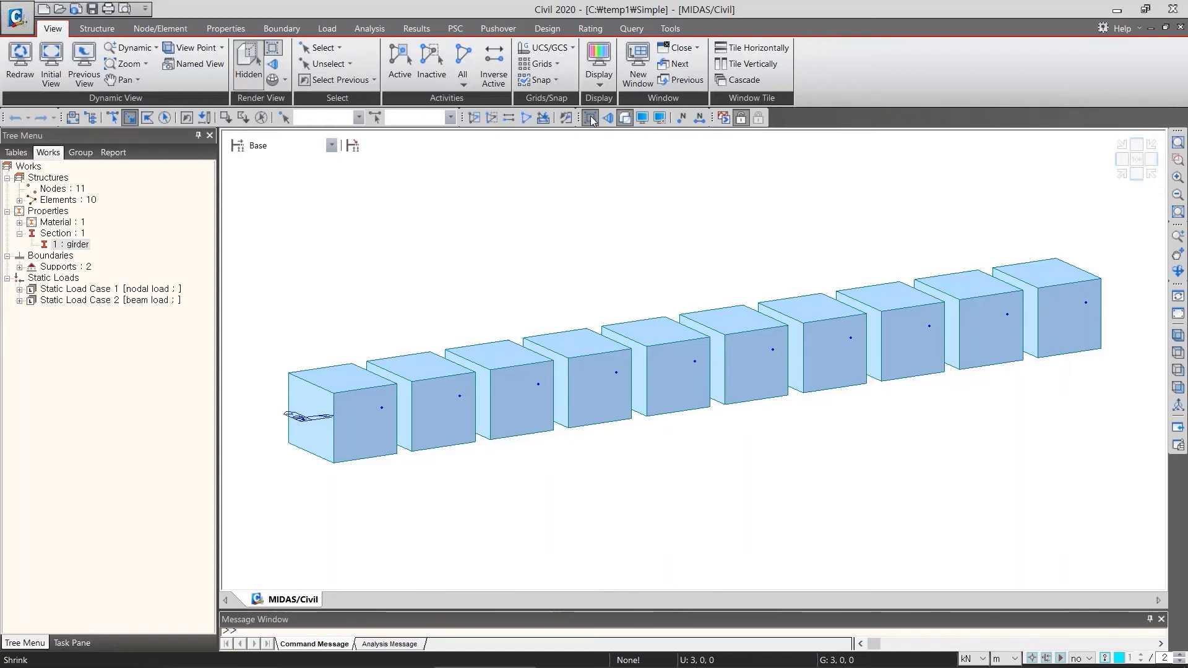
Toggle Shrink off and back on so the girder elements appear as separate boxes
{"action": "left_click", "coordinate": [590, 116]}
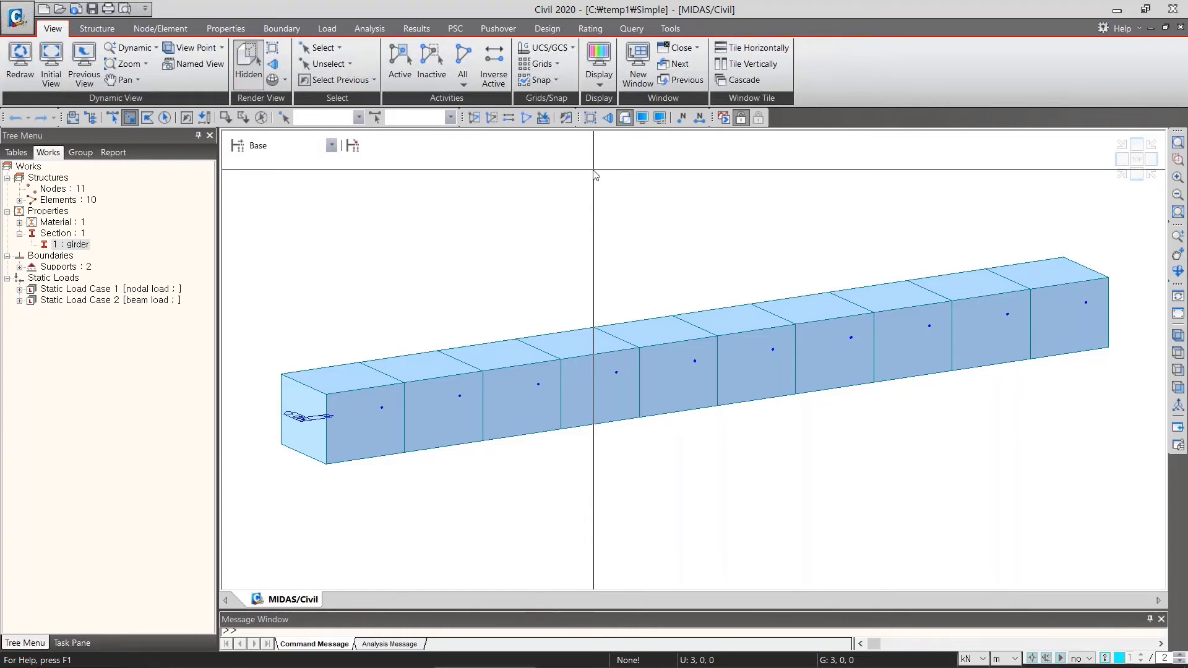
{"action": "left_click", "coordinate": [589, 117]}
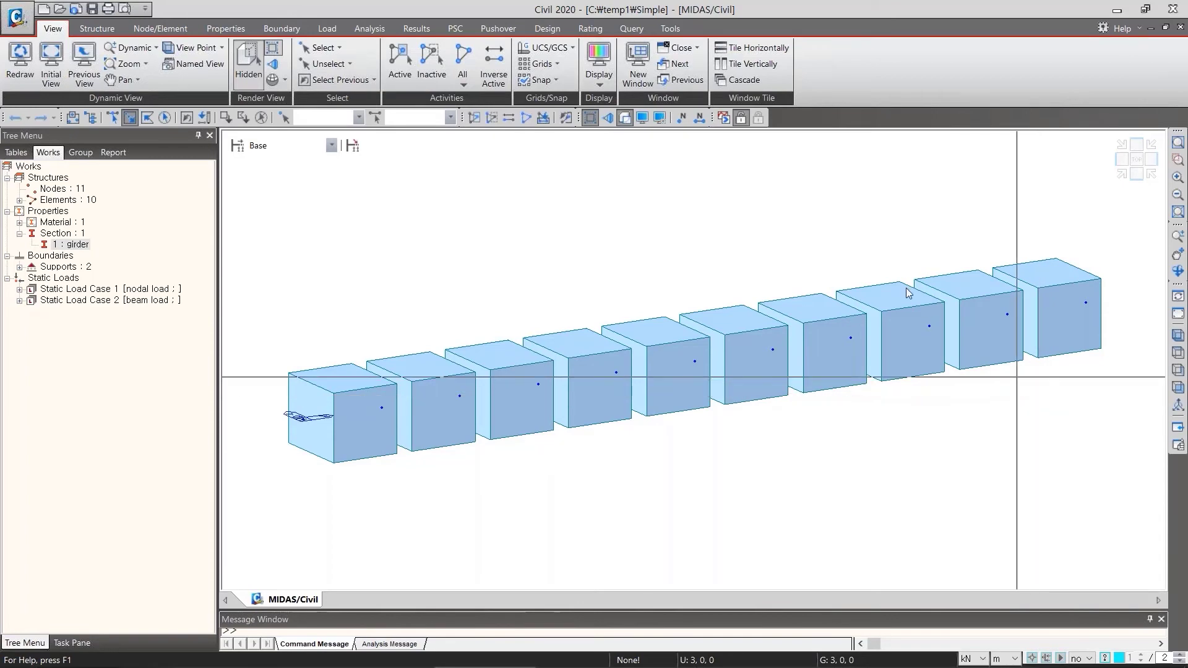
Turn off Shrink, label the nodes with numbers, and switch to the front view
{"action": "left_click", "coordinate": [590, 117]}
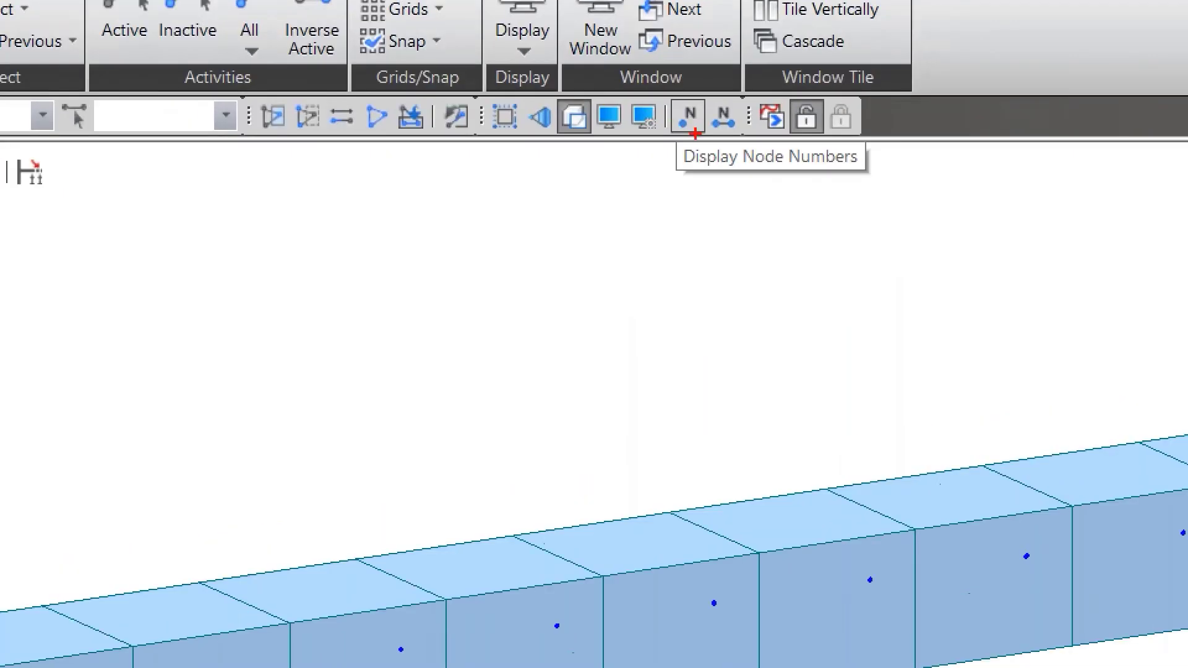
{"action": "left_click_drag", "start_coordinate": [678, 149], "coordinate": [810, 156]}
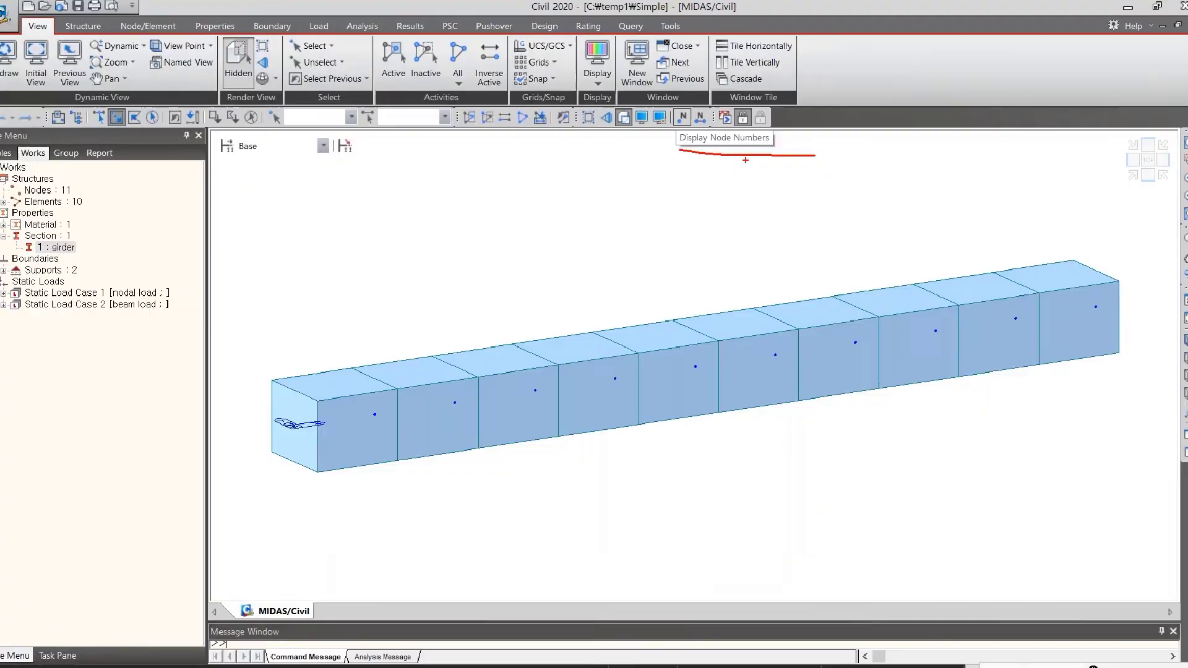
{"action": "left_click", "coordinate": [688, 115]}
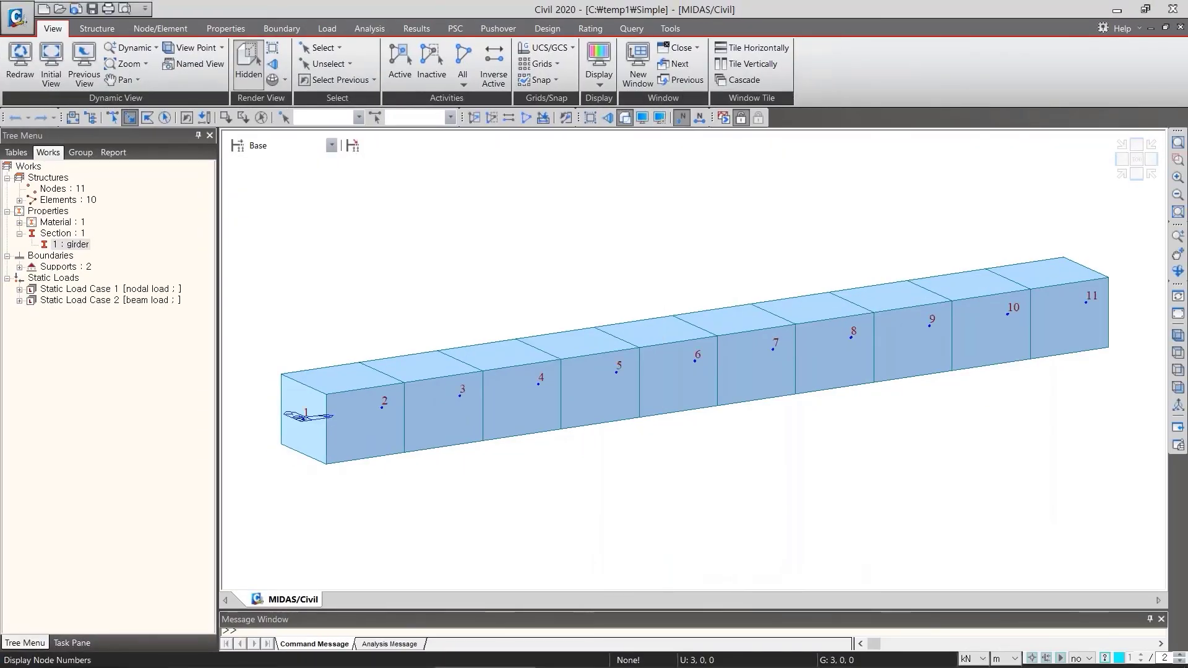
{"action": "left_click", "coordinate": [1178, 388]}
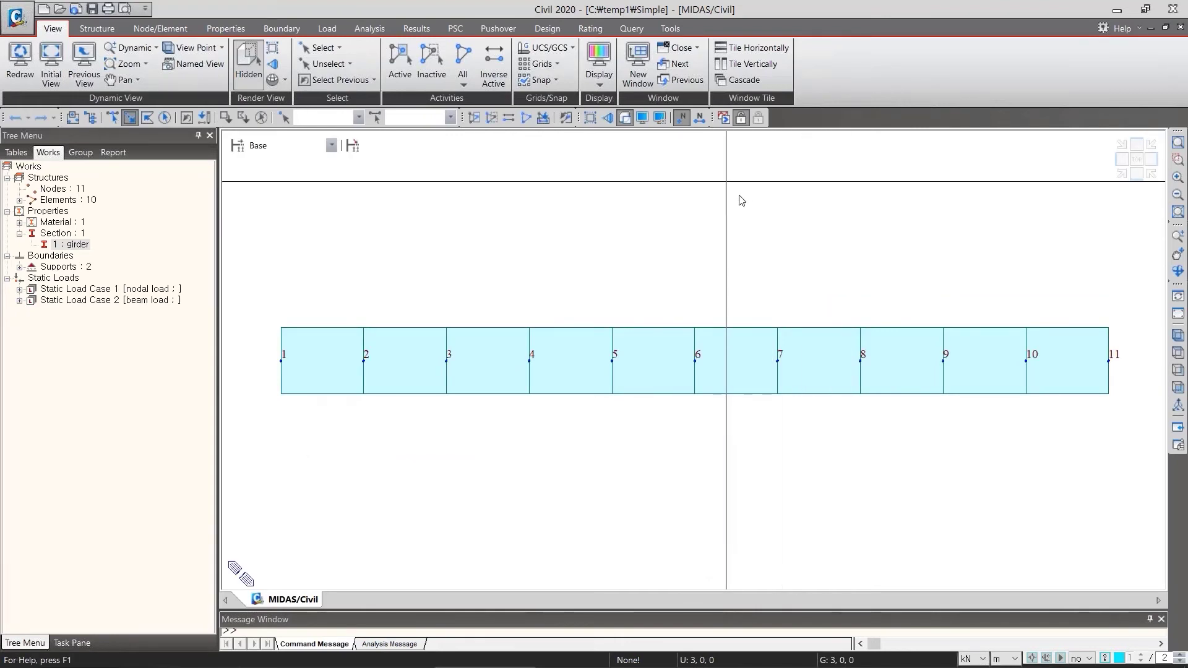
Toggle node and element number labels, leaving both turned off
{"action": "left_click", "coordinate": [681, 117]}
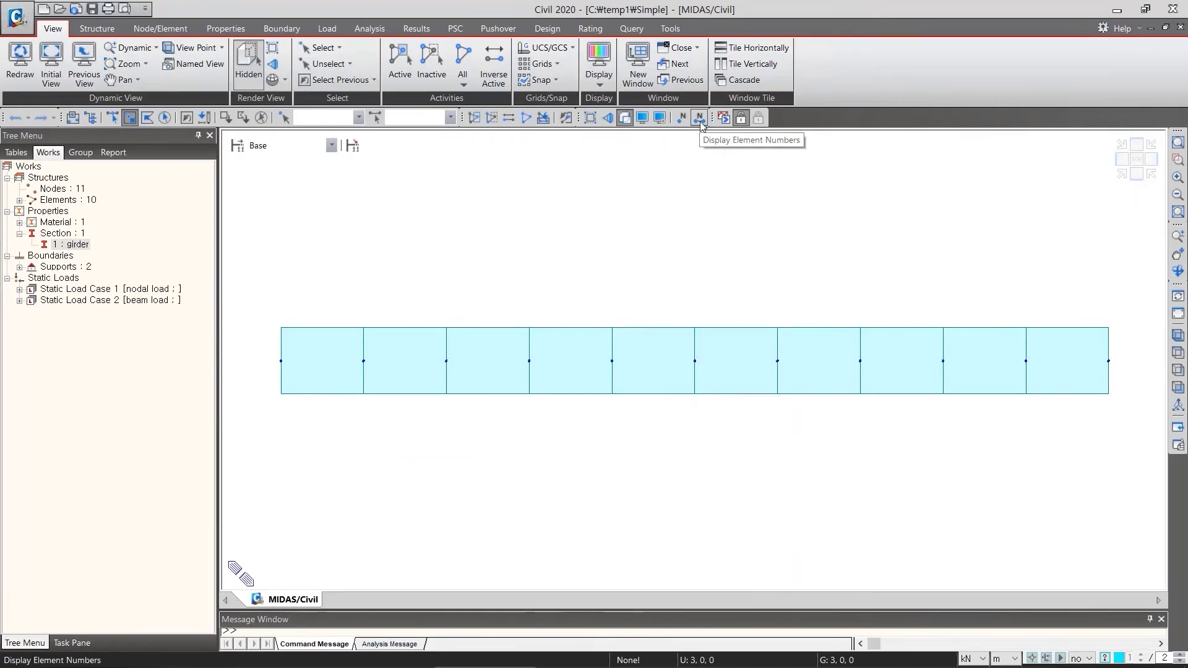
{"action": "left_click", "coordinate": [700, 118]}
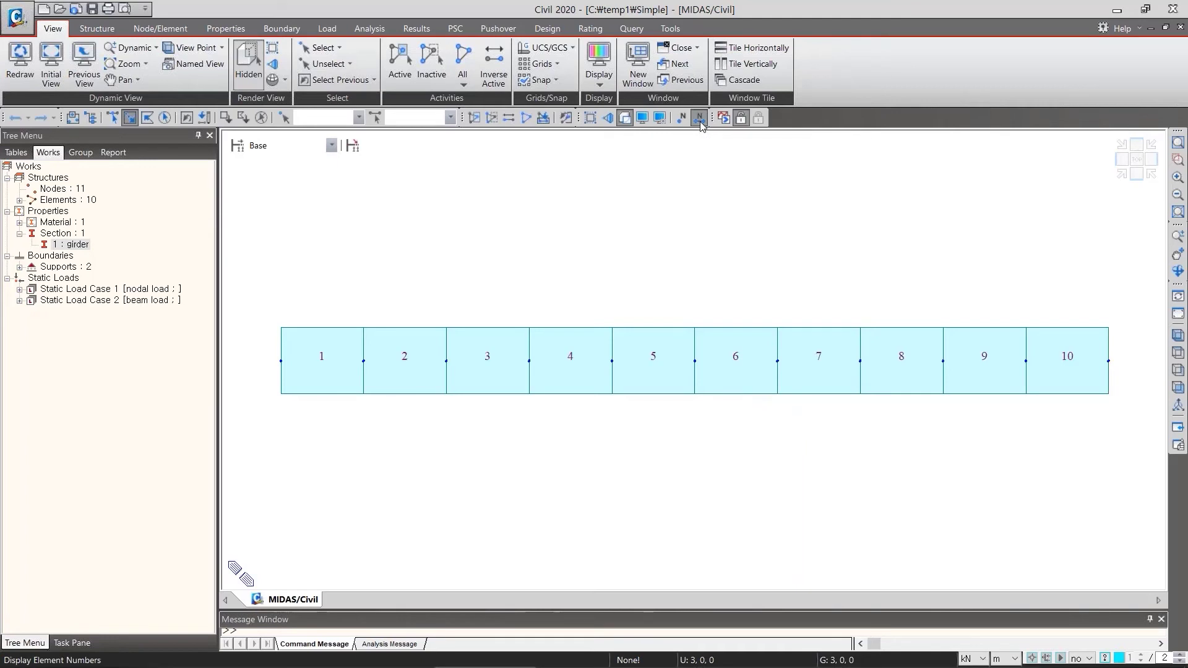
{"action": "left_click", "coordinate": [699, 118]}
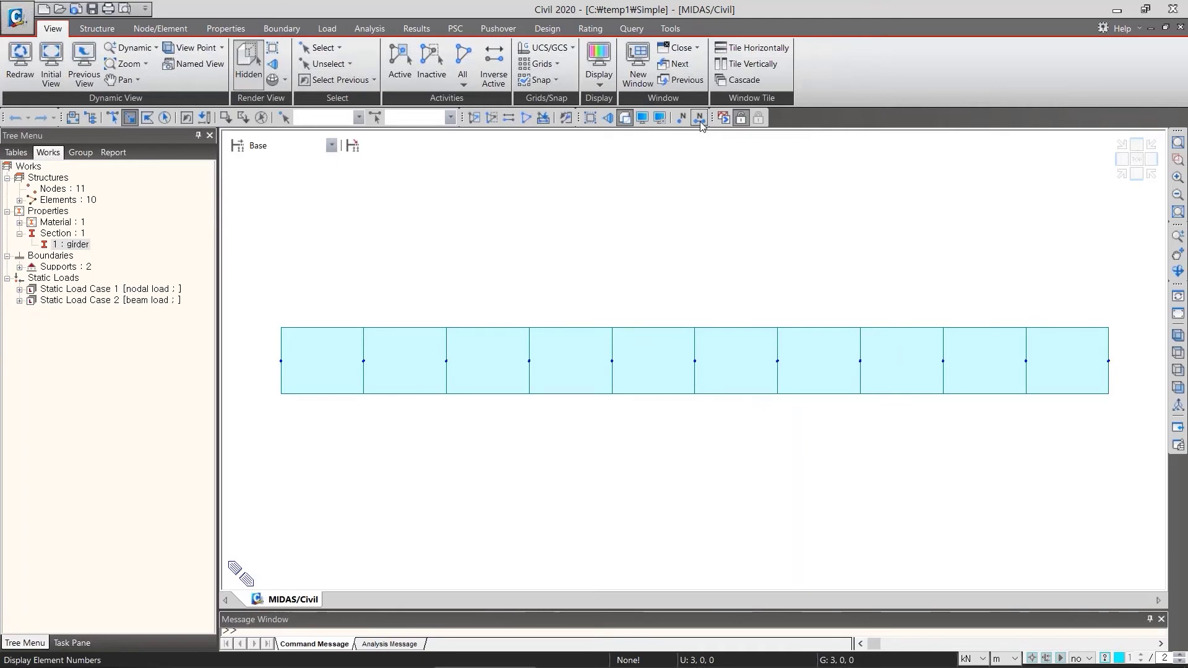
{"action": "left_click", "coordinate": [700, 118]}
{"action": "left_click", "coordinate": [683, 118]}
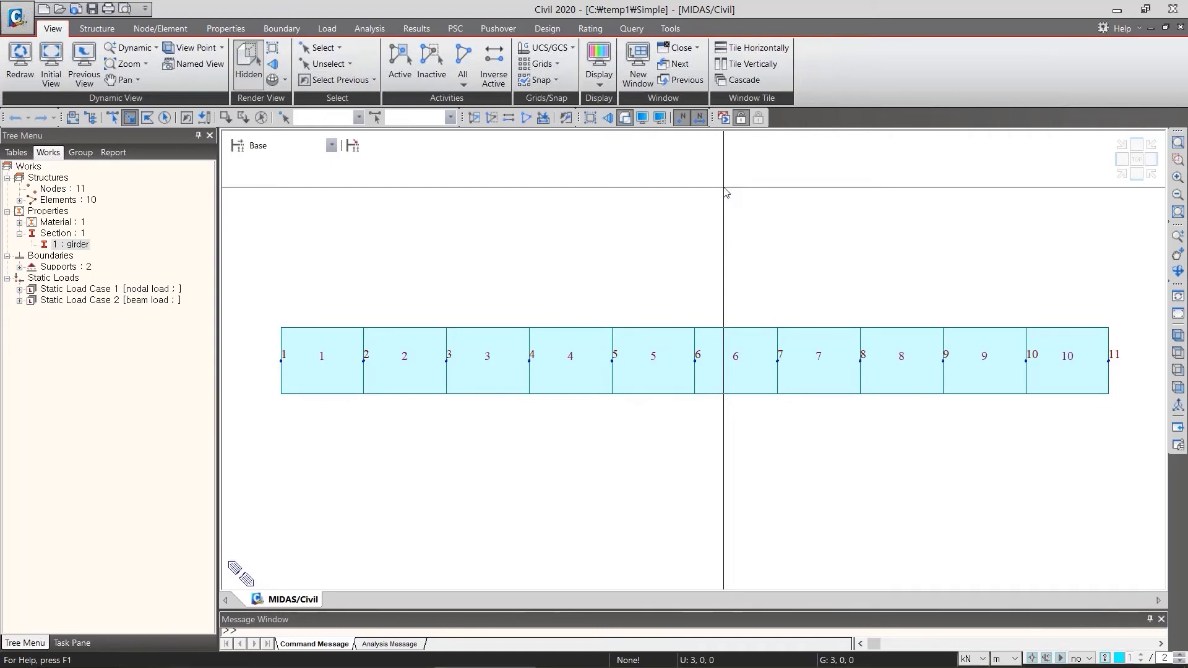
{"action": "left_click", "coordinate": [681, 118]}
{"action": "left_click", "coordinate": [699, 118]}
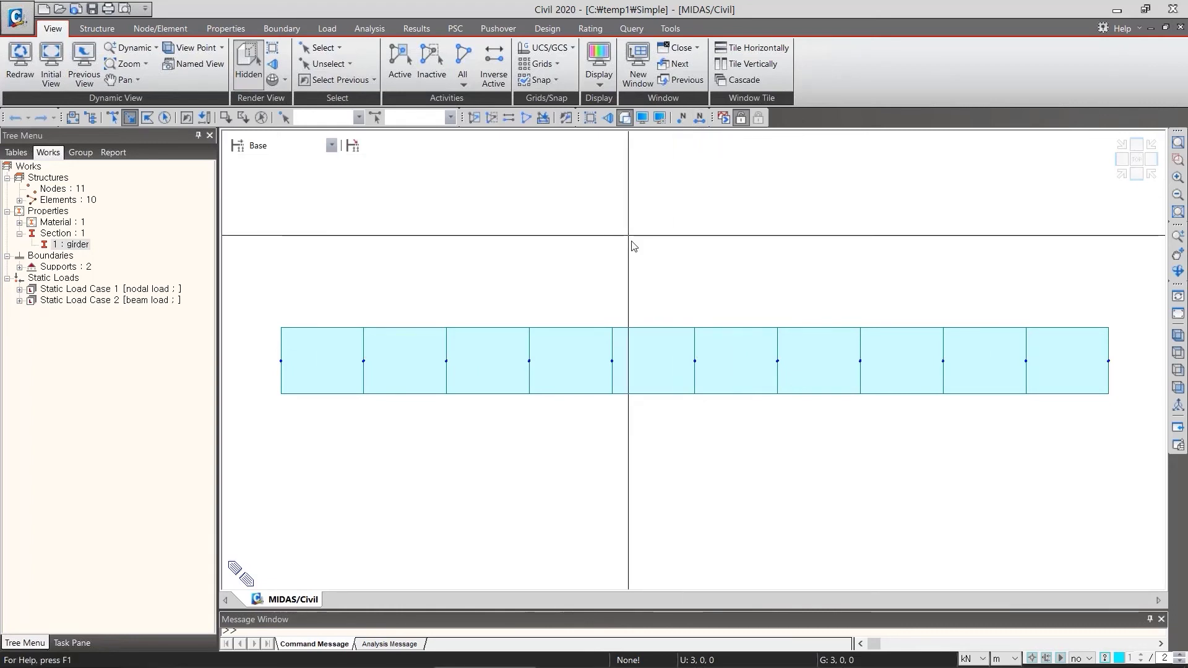
In the Display settings, hide the nodes and then show them again
{"action": "left_click", "coordinate": [646, 124]}
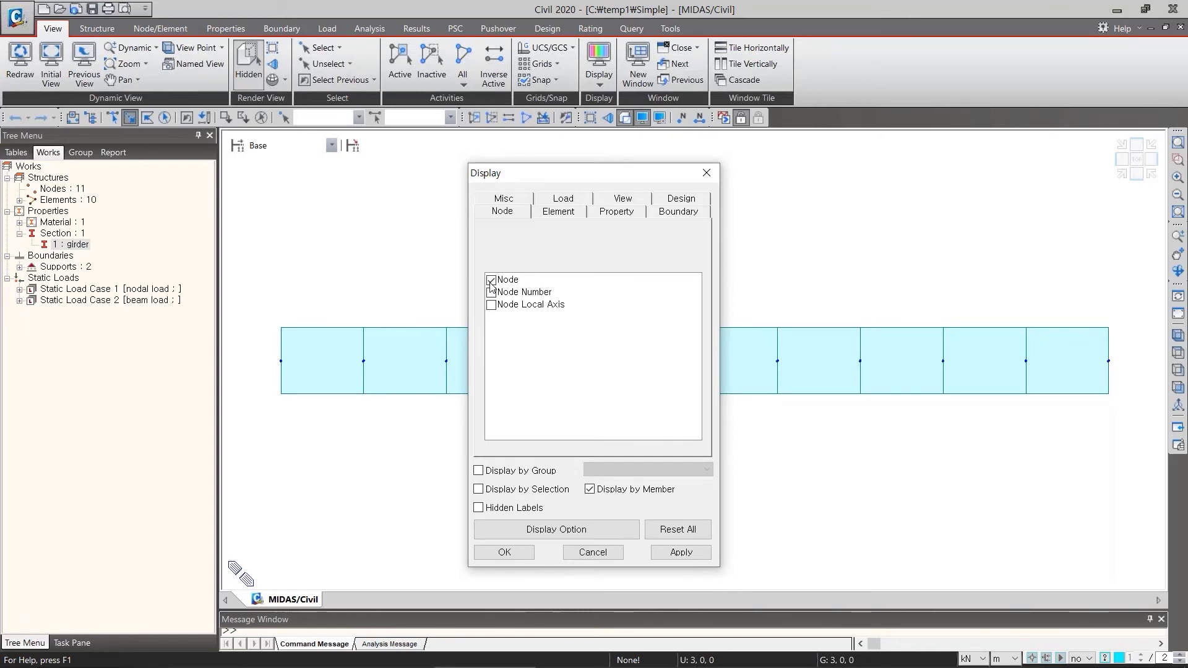
{"action": "left_click_drag", "start_coordinate": [583, 179], "coordinate": [192, 156]}
{"action": "left_click", "coordinate": [99, 255]}
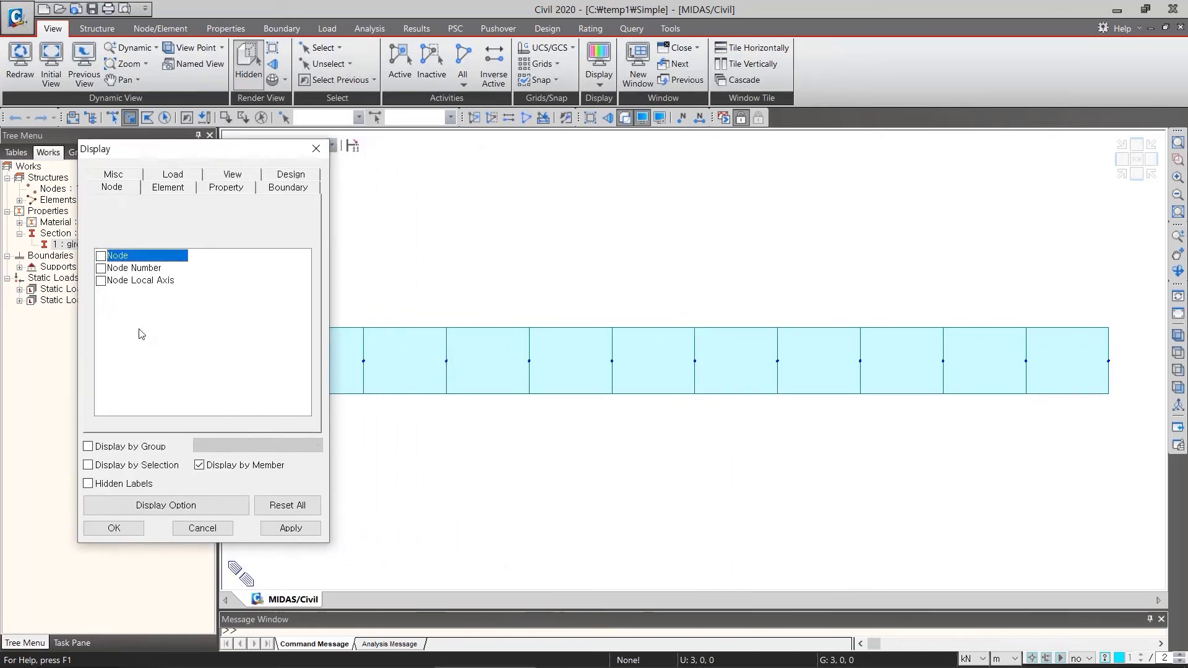
{"action": "left_click", "coordinate": [285, 528]}
{"action": "left_click", "coordinate": [100, 256]}
{"action": "left_click", "coordinate": [288, 531]}
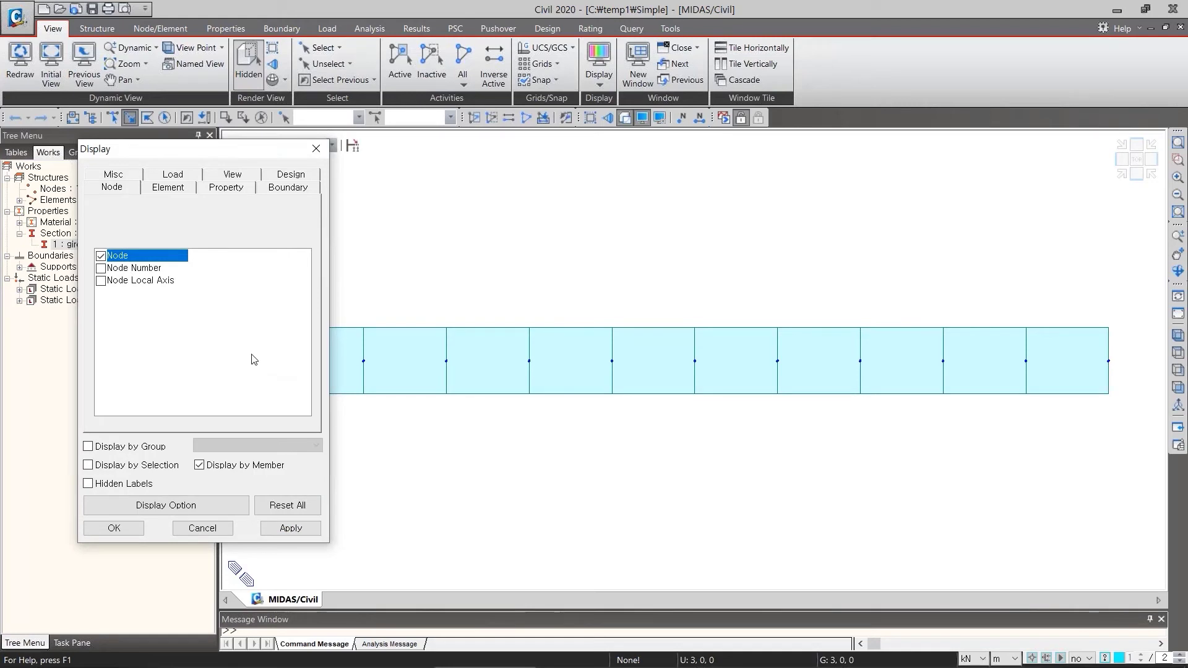
Turn on each element's Local Axis display and switch to the isometric view
{"action": "left_click", "coordinate": [168, 188]}
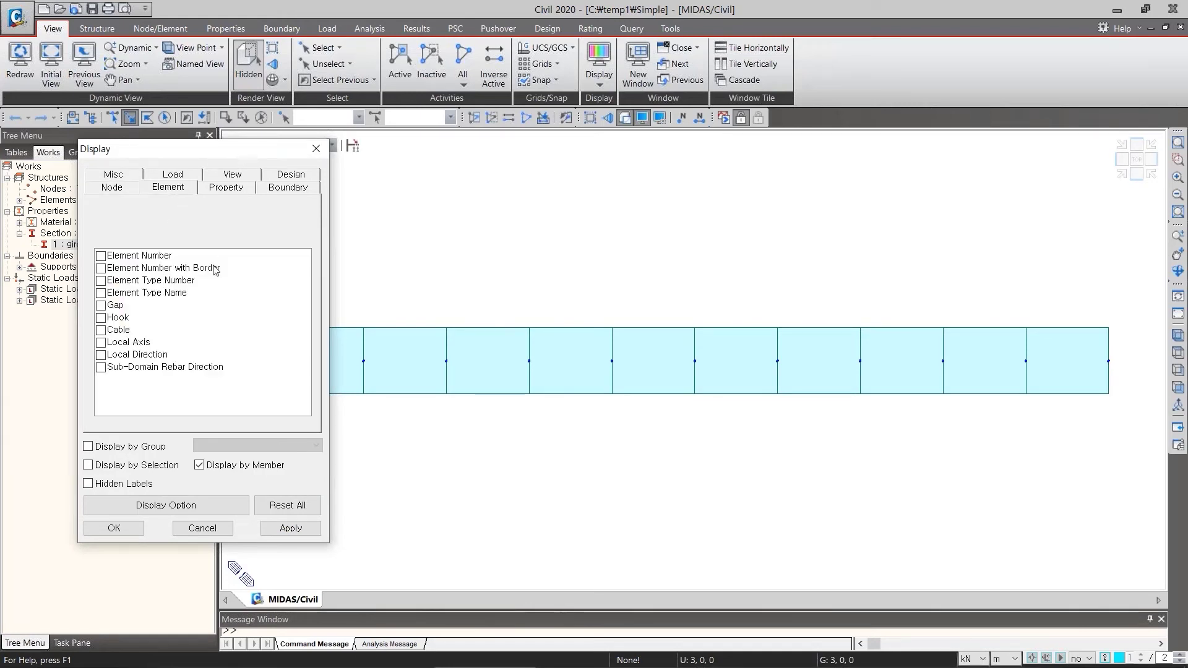
{"action": "left_click", "coordinate": [100, 343]}
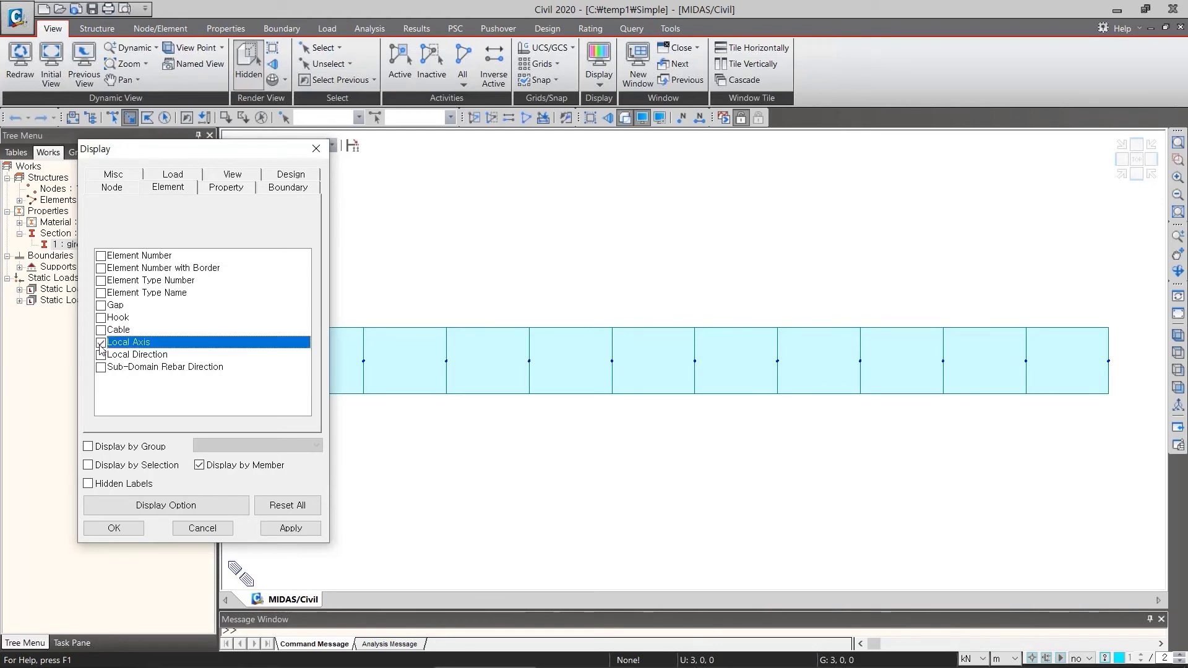
{"action": "left_click", "coordinate": [282, 529]}
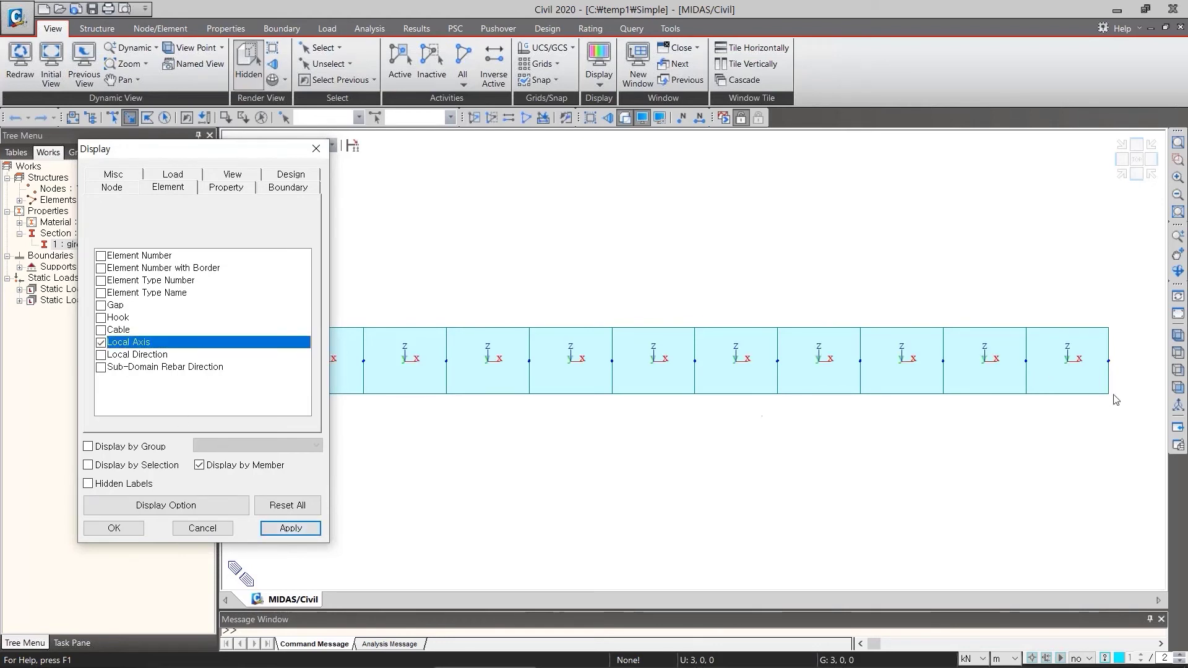
{"action": "left_click", "coordinate": [114, 528]}
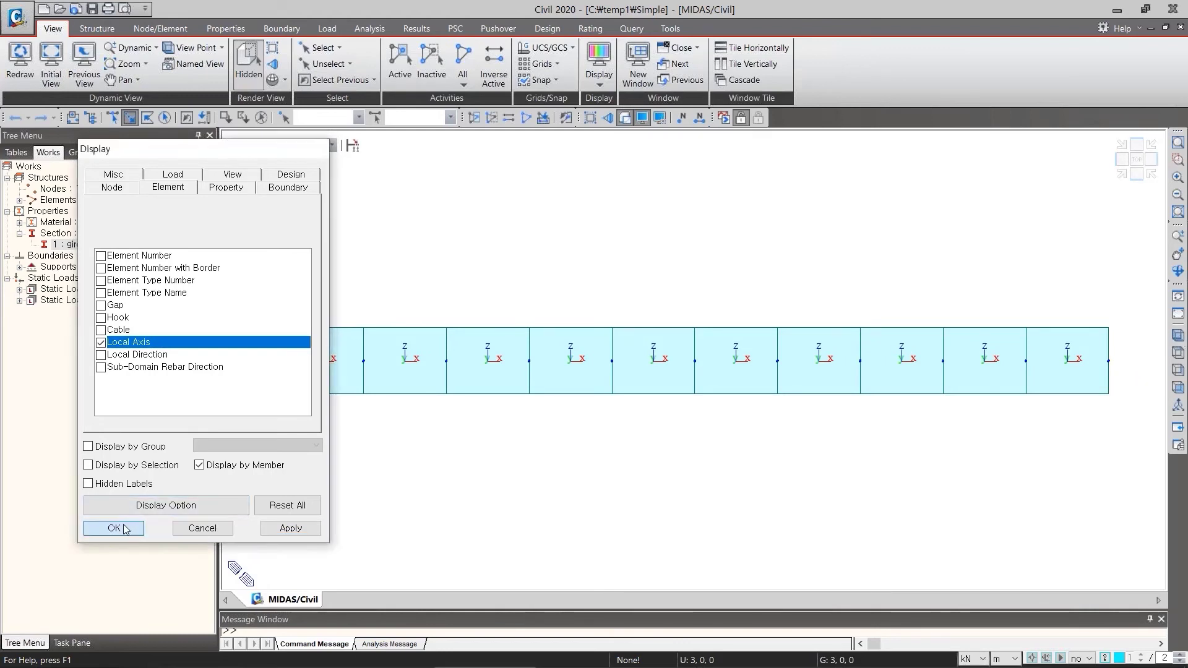
{"action": "left_click", "coordinate": [1179, 351]}
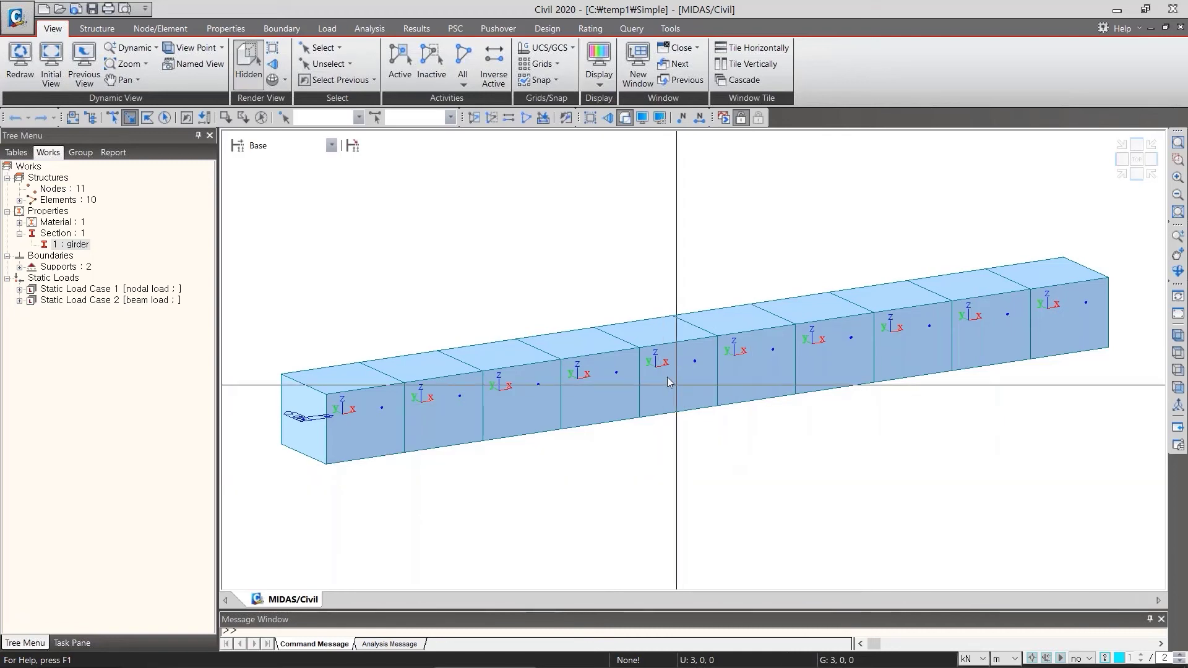
{"action": "mouse_move", "coordinate": [666, 378]}
{"action": "left_mouse_down"}
{"action": "mouse_move", "coordinate": [644, 377]}
{"action": "mouse_move", "coordinate": [669, 351]}
{"action": "mouse_move", "coordinate": [665, 379]}
{"action": "left_mouse_up"}
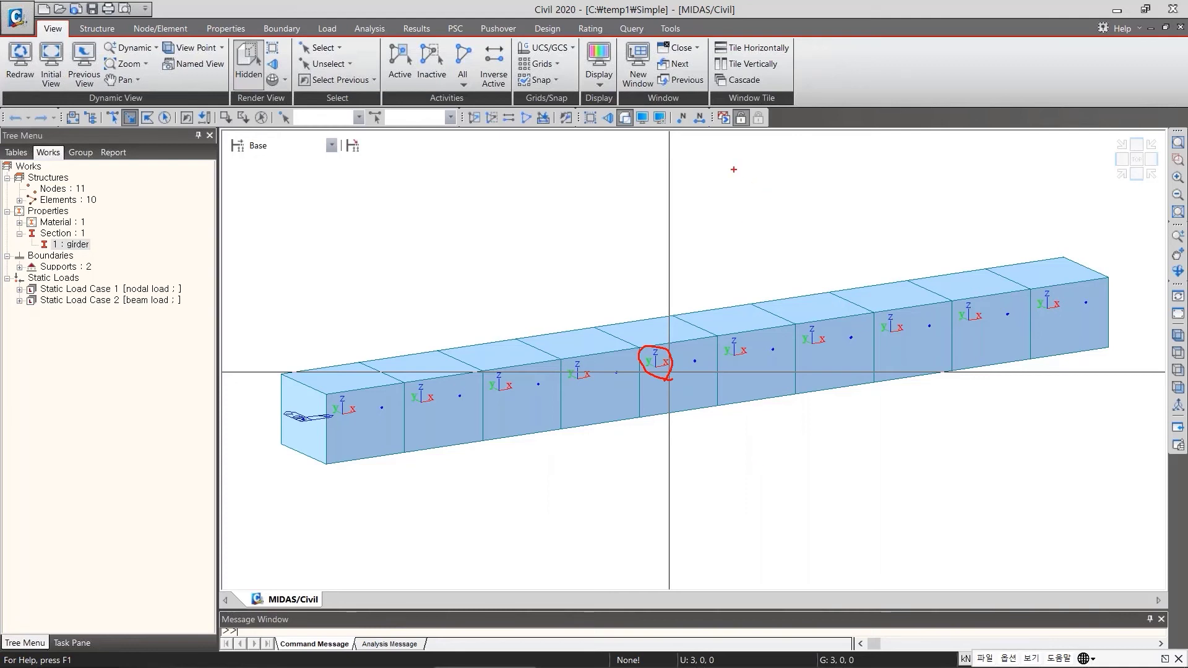
Turn off the elements' Local Axis display in the Display settings
{"action": "key", "text": "Escape"}
{"action": "left_click", "coordinate": [642, 117]}
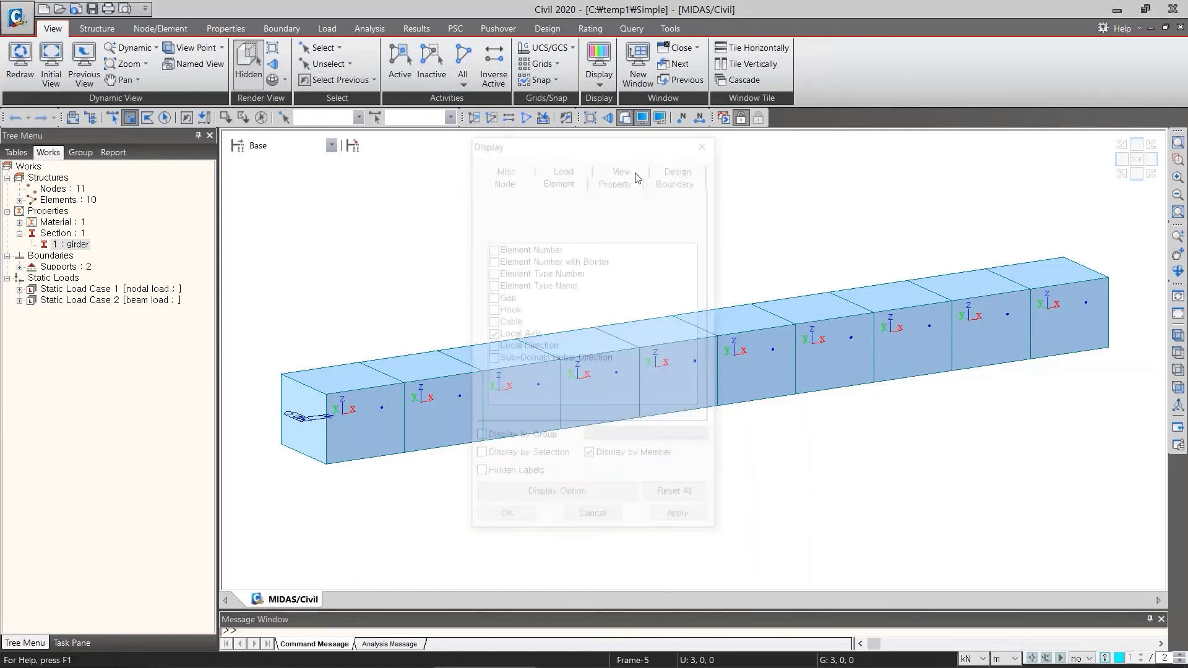
{"action": "left_click_drag", "start_coordinate": [582, 145], "coordinate": [637, 172]}
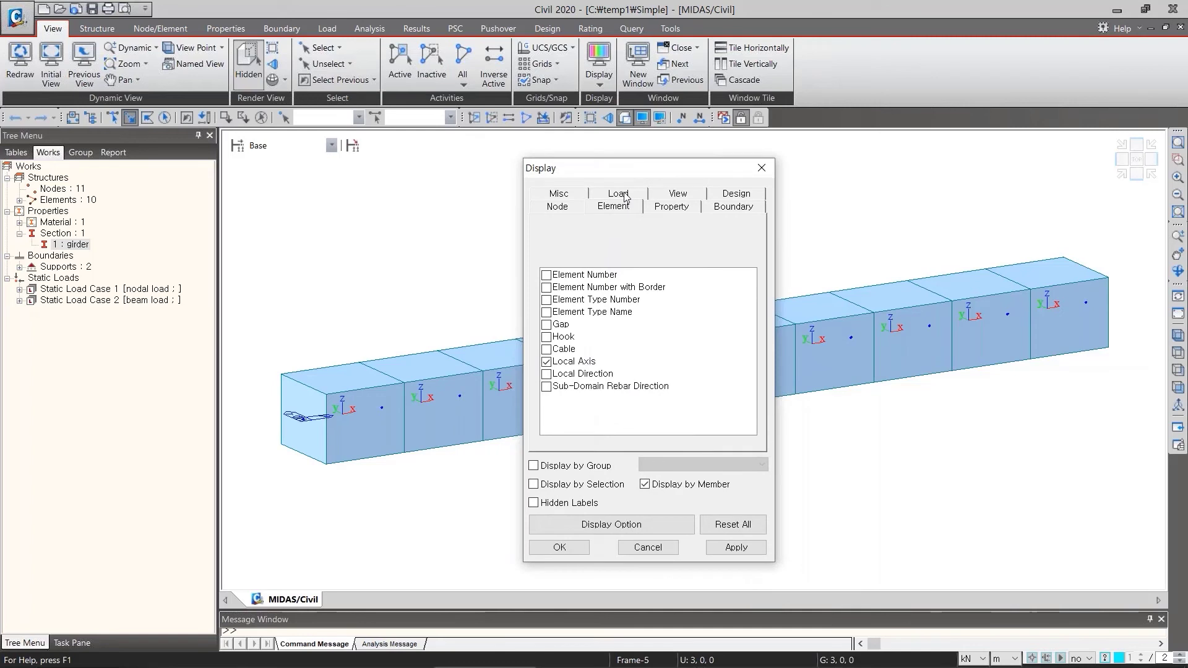
{"action": "left_click", "coordinate": [619, 194]}
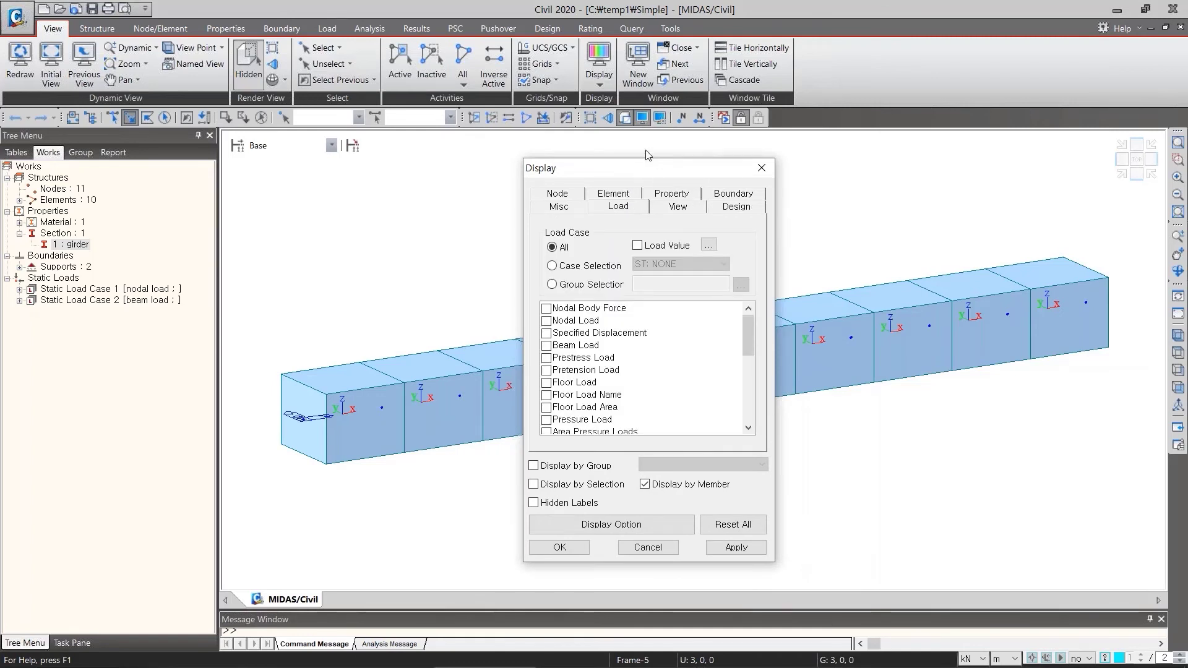
{"action": "left_click", "coordinate": [613, 194]}
{"action": "left_click", "coordinate": [563, 361]}
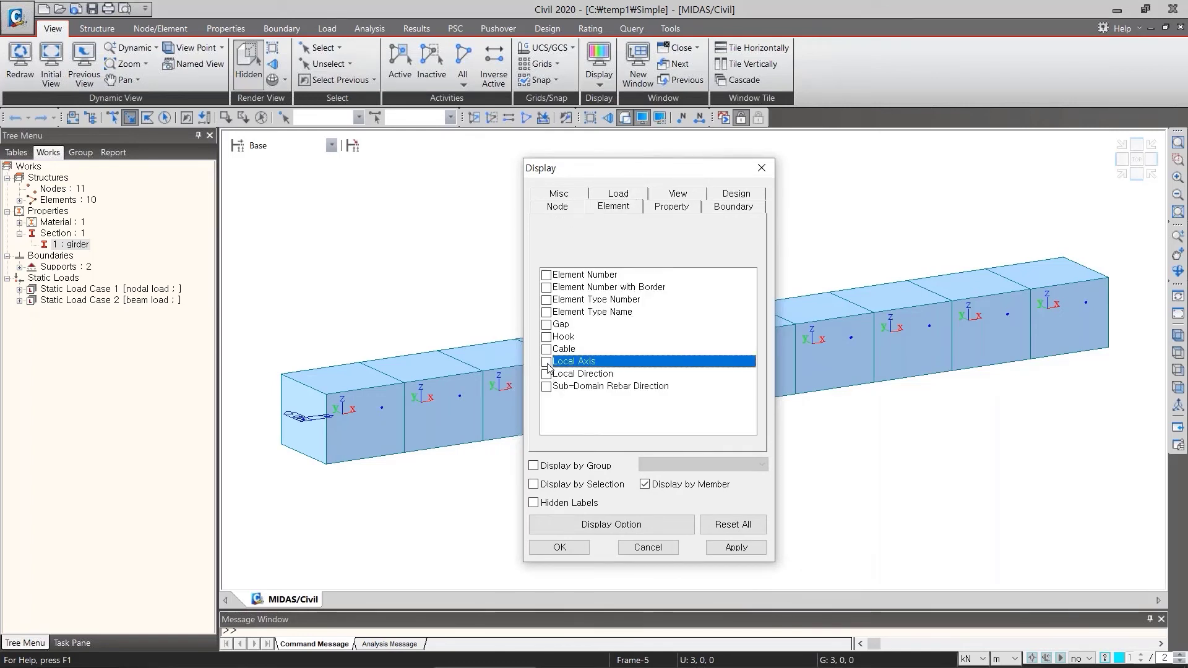
{"action": "left_click", "coordinate": [726, 549]}
Tick Beam Load in the Load tab's list of load types
{"action": "left_click", "coordinate": [618, 194]}
{"action": "left_click_drag", "start_coordinate": [659, 172], "coordinate": [290, 150]}
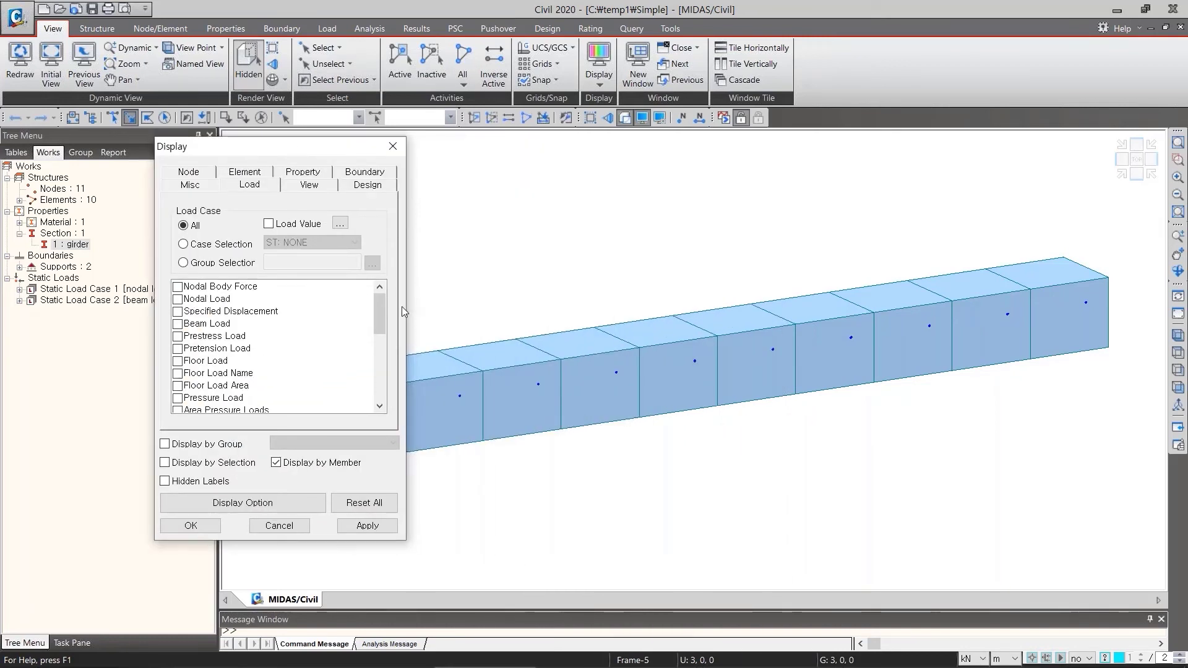
{"action": "left_click_drag", "start_coordinate": [302, 154], "coordinate": [394, 153]}
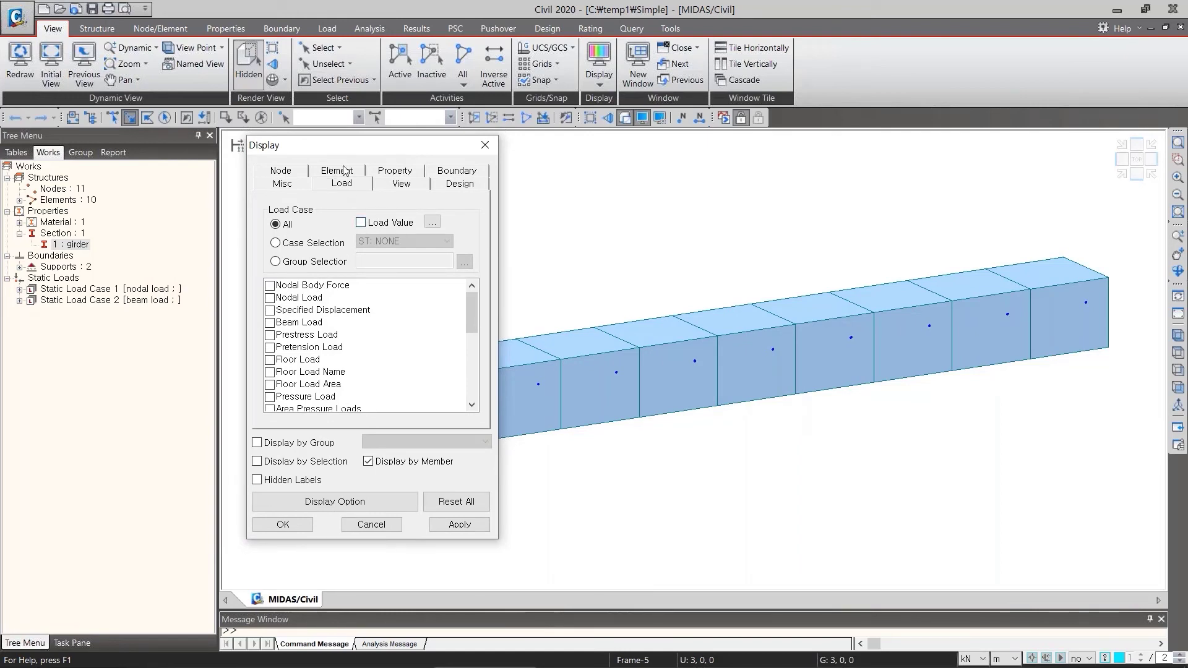
{"action": "left_click_drag", "start_coordinate": [352, 147], "coordinate": [359, 138]}
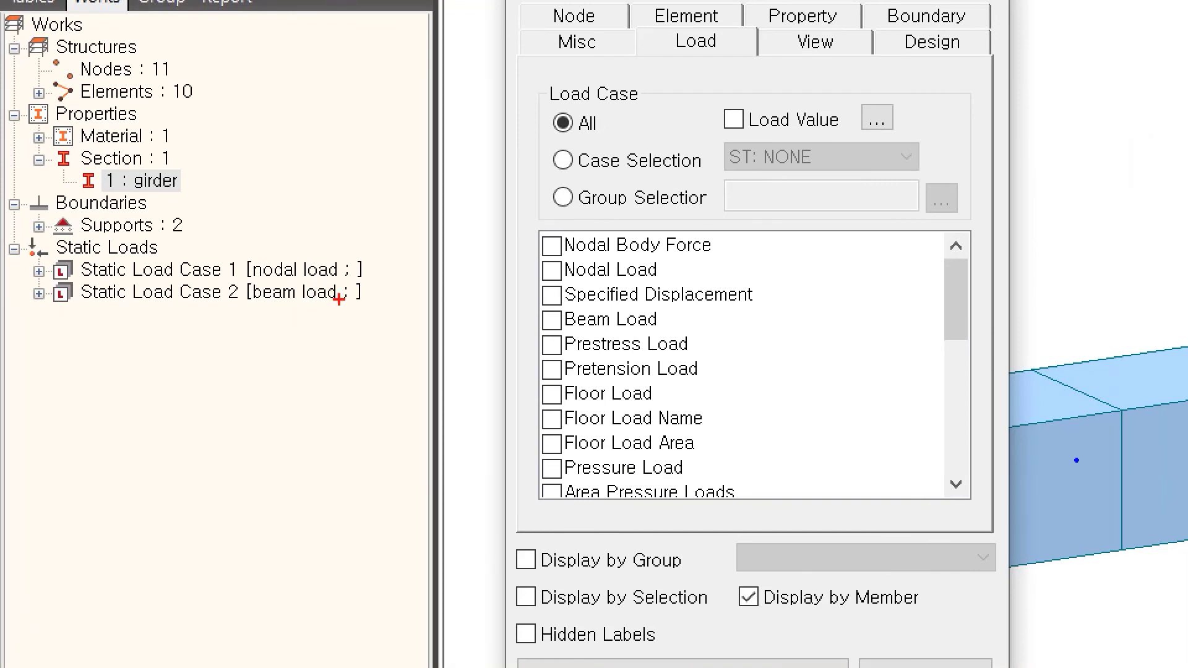
{"action": "mouse_move", "coordinate": [331, 328]}
{"action": "left_mouse_down"}
{"action": "mouse_move", "coordinate": [242, 305]}
{"action": "mouse_move", "coordinate": [348, 231]}
{"action": "mouse_move", "coordinate": [385, 308]}
{"action": "mouse_move", "coordinate": [342, 324]}
{"action": "left_mouse_up"}
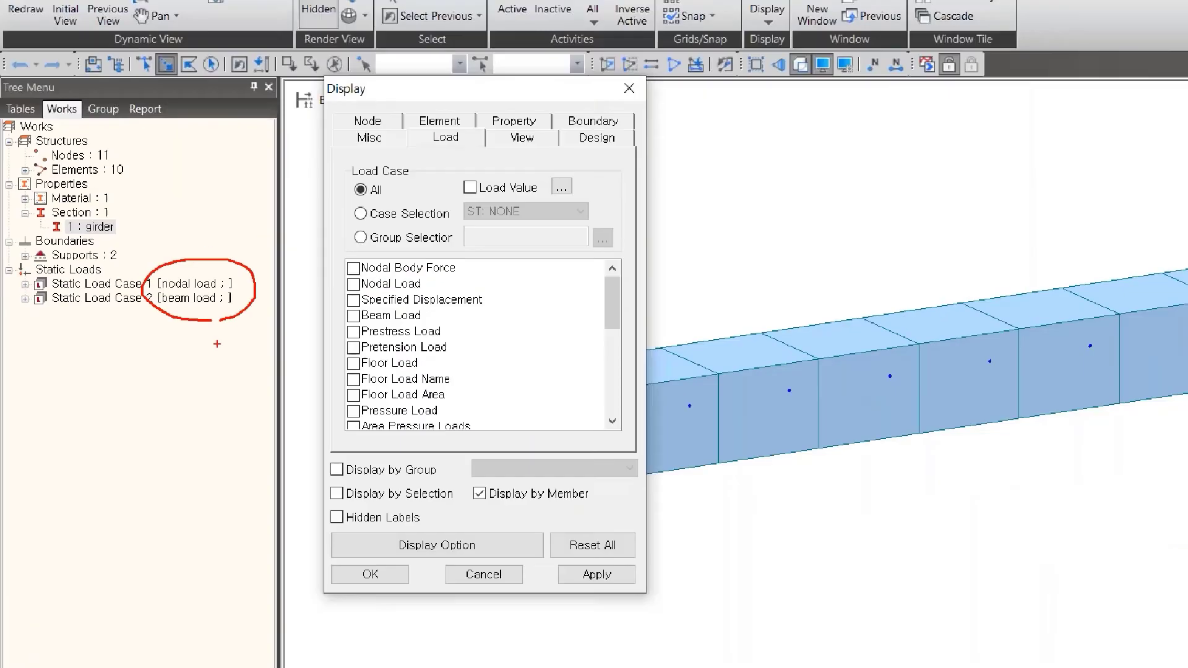
{"action": "key", "text": "Escape"}
{"action": "left_click", "coordinate": [276, 314]}
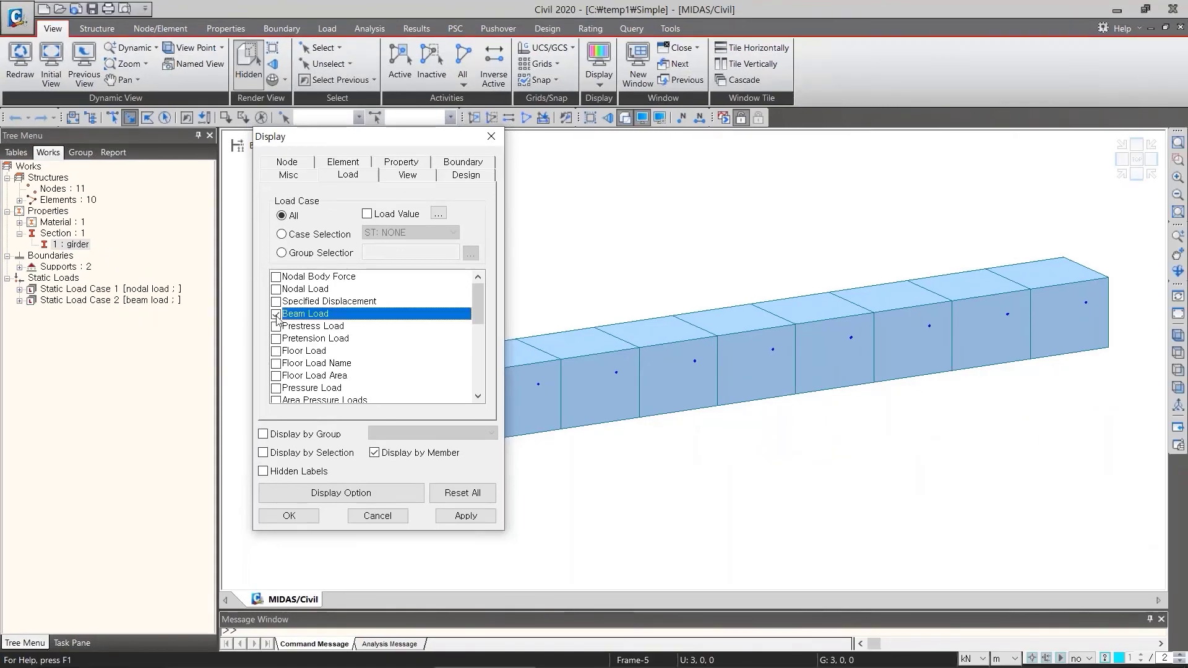
Show the -1.0 beam load values on the girder and enable Display by Selection
{"action": "left_click", "coordinate": [372, 217]}
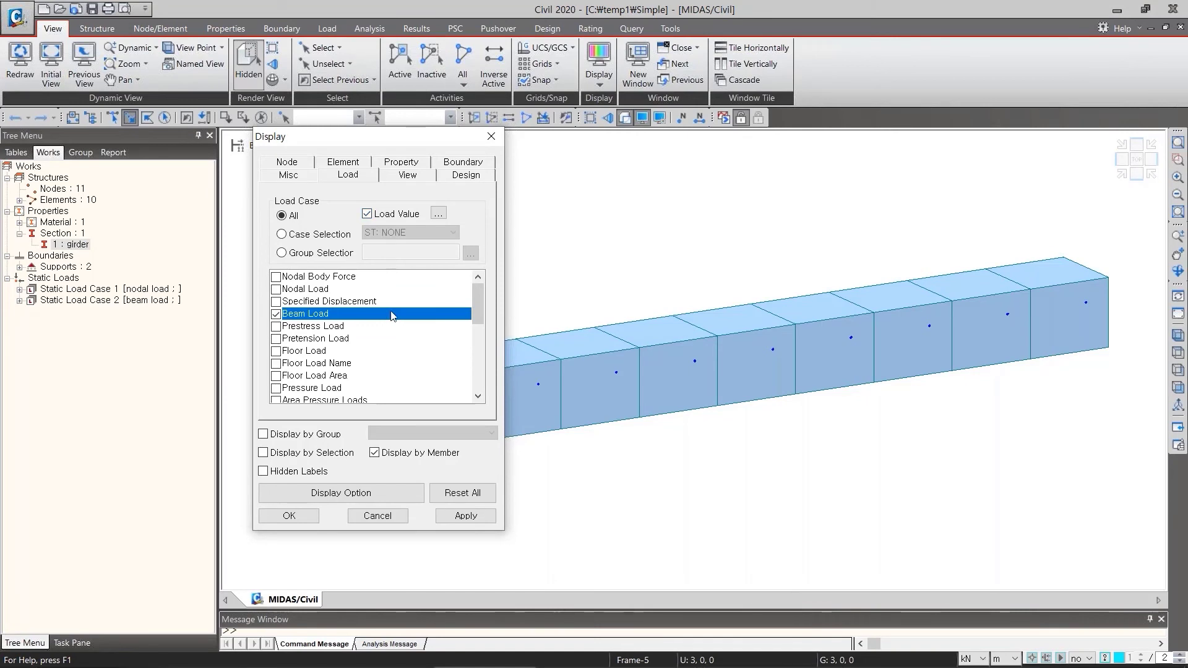
{"action": "left_click", "coordinate": [466, 515]}
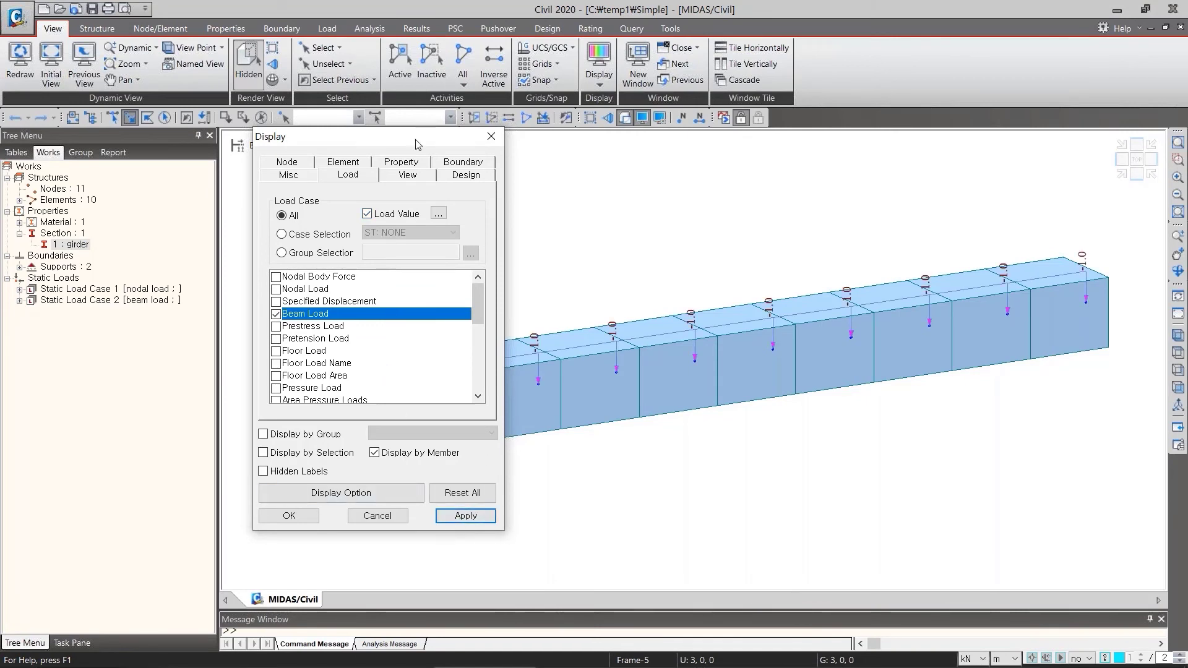
{"action": "left_click_drag", "start_coordinate": [399, 143], "coordinate": [191, 151]}
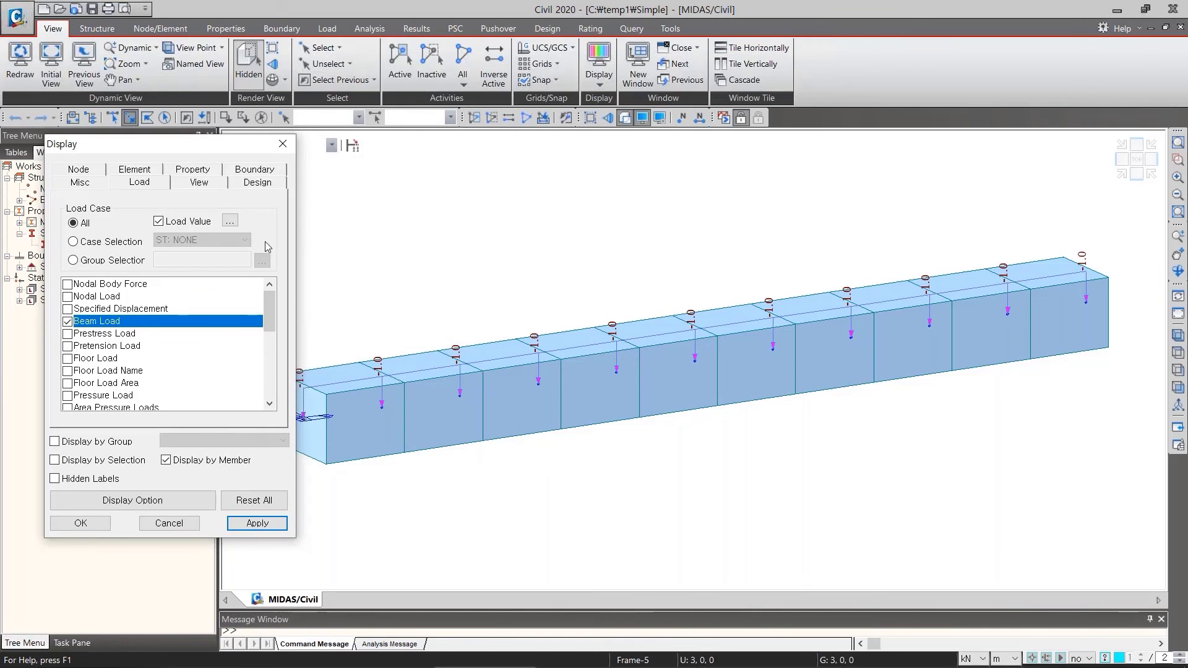
{"action": "left_click_drag", "start_coordinate": [220, 150], "coordinate": [267, 141]}
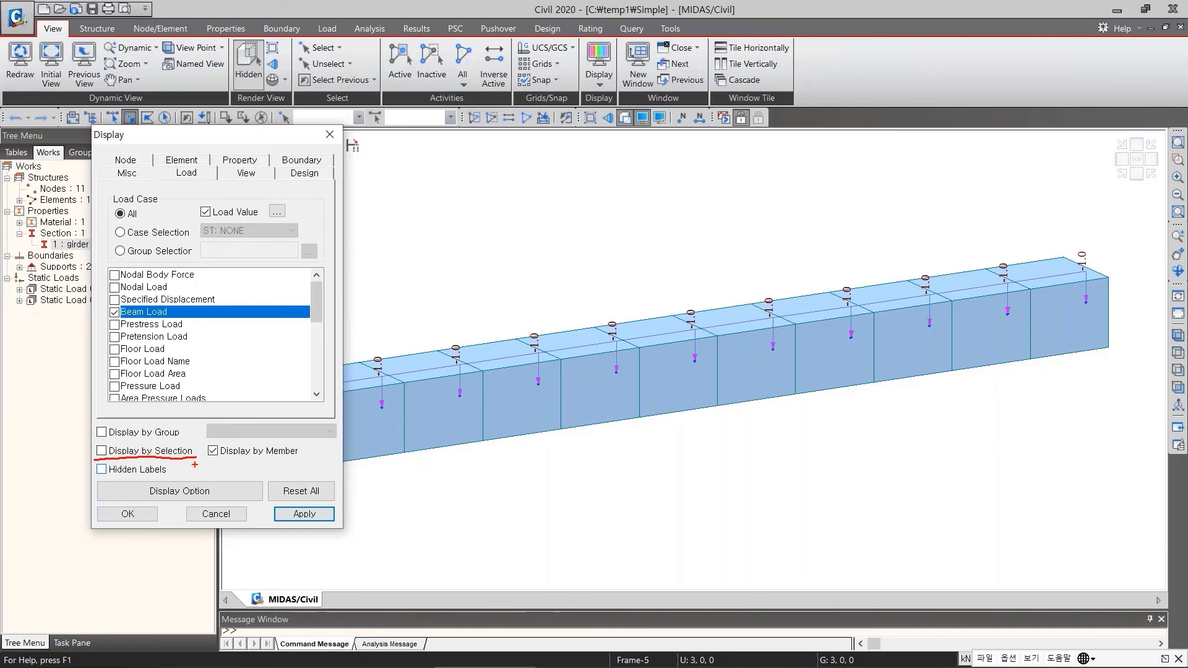
{"action": "left_click", "coordinate": [132, 451]}
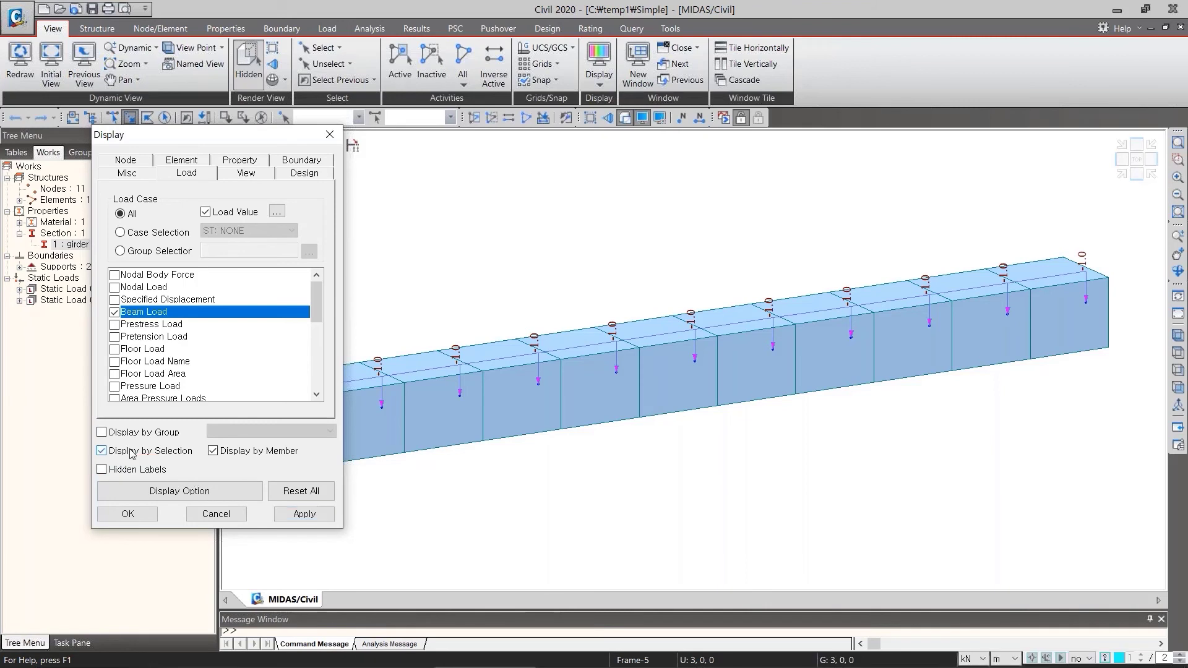
Close the display settings, view beam loads on elements 5–7, 2, 3 and 10, then clear the selection
{"action": "left_click", "coordinate": [128, 514]}
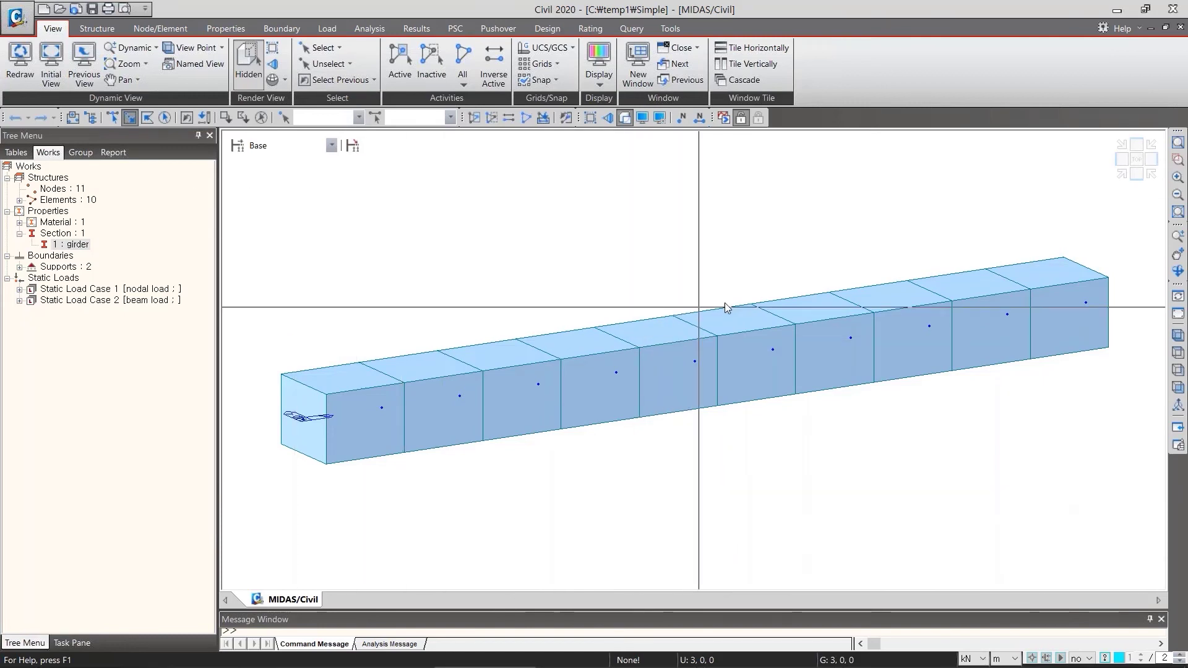
{"action": "left_click", "coordinate": [684, 452]}
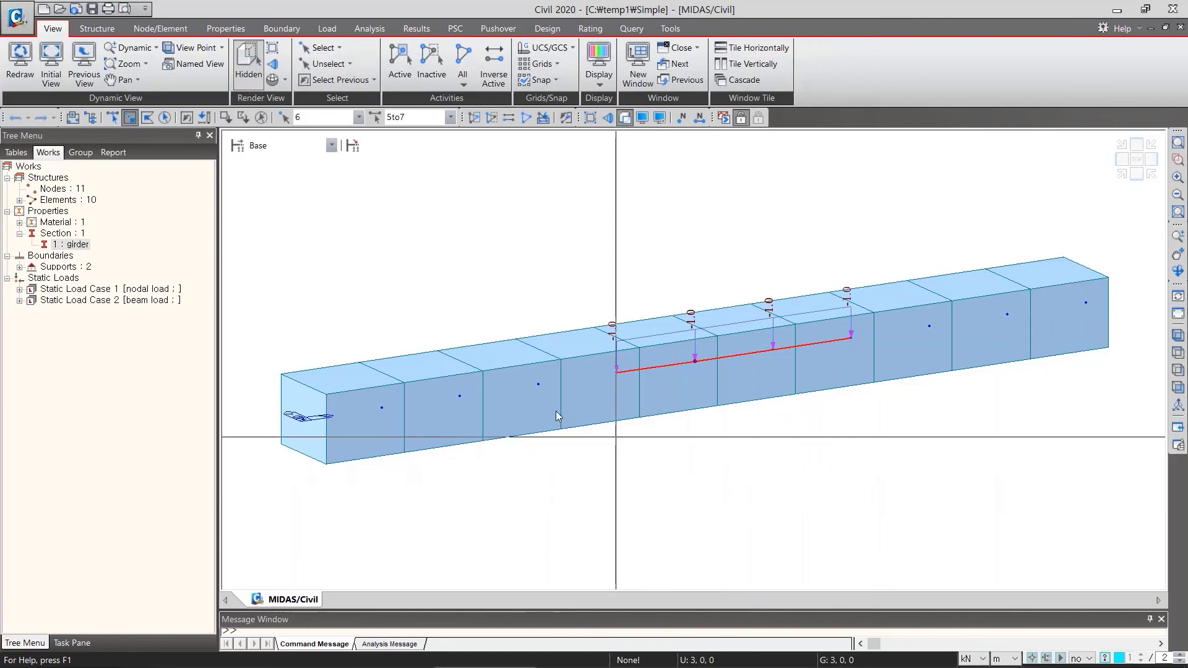
{"action": "left_click", "coordinate": [492, 433]}
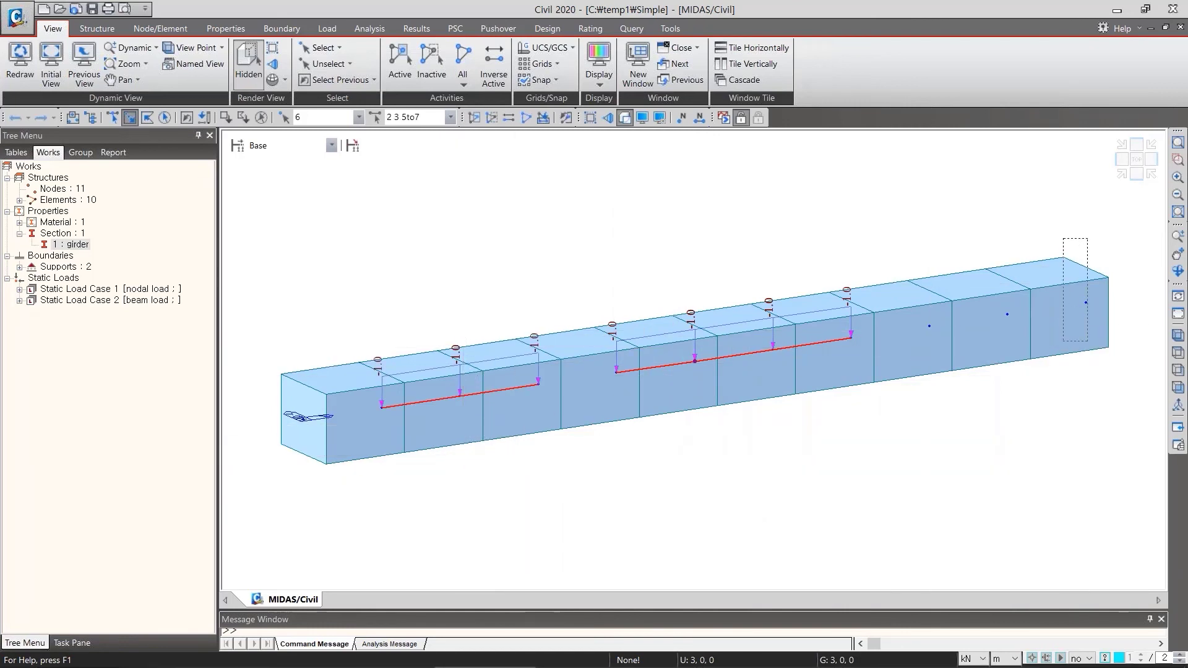
{"action": "left_click", "coordinate": [1067, 275]}
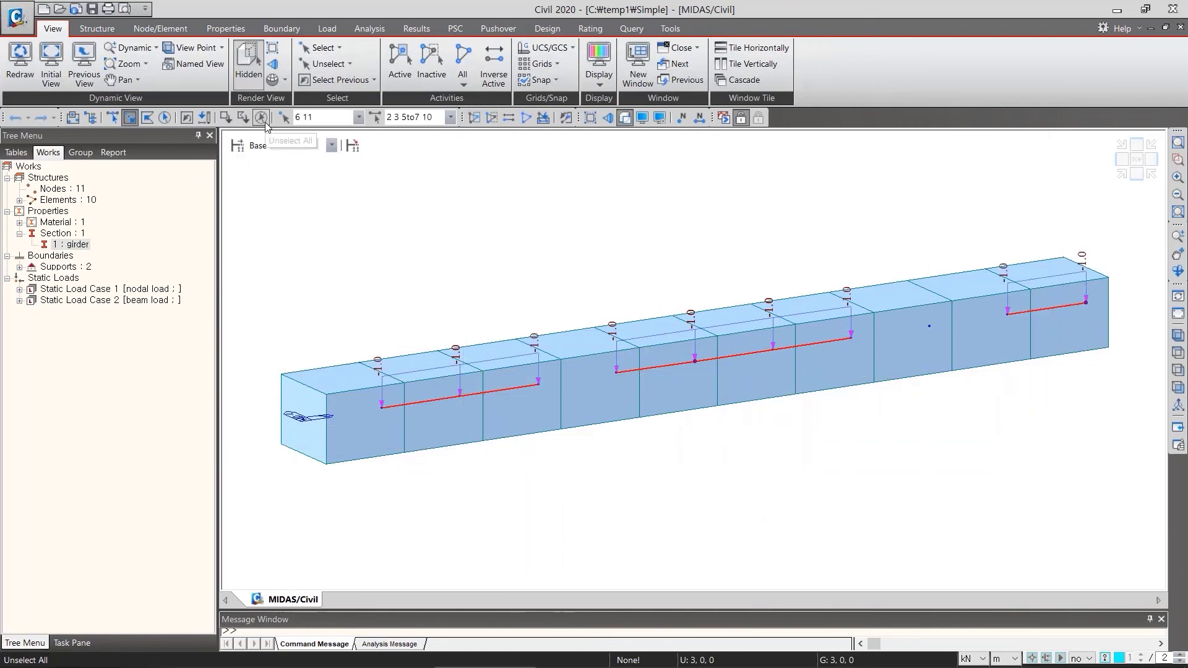
{"action": "left_click", "coordinate": [266, 124]}
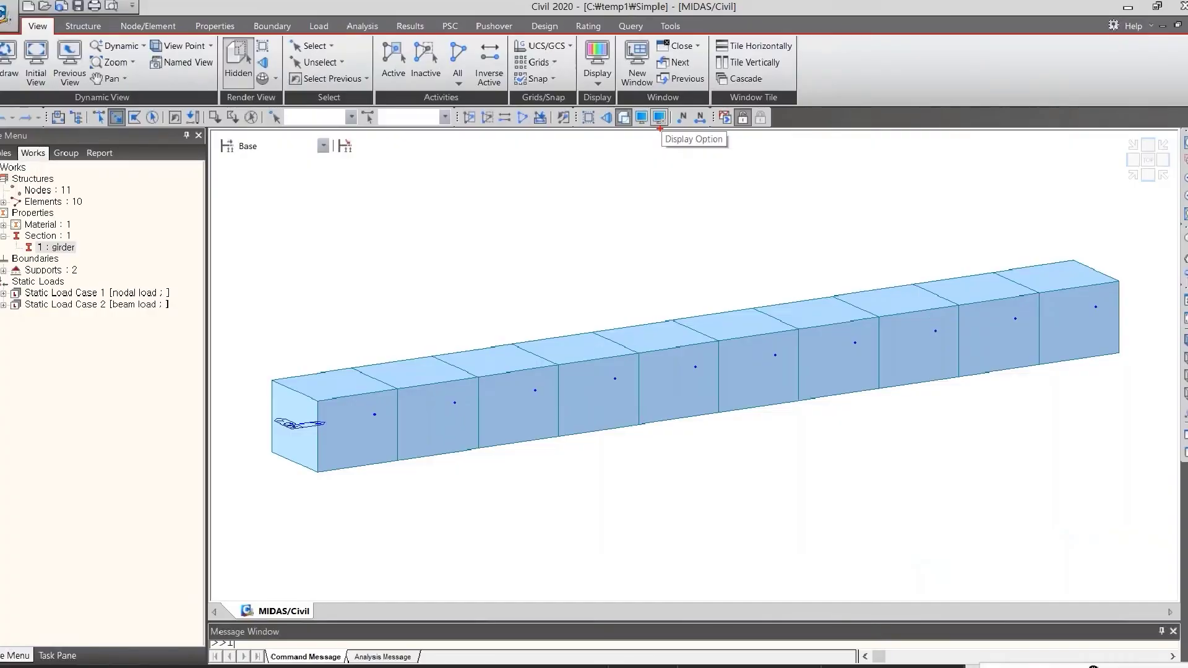
Set the top and bottom background colours to black in Display Option's Color settings
{"action": "left_click", "coordinate": [657, 115]}
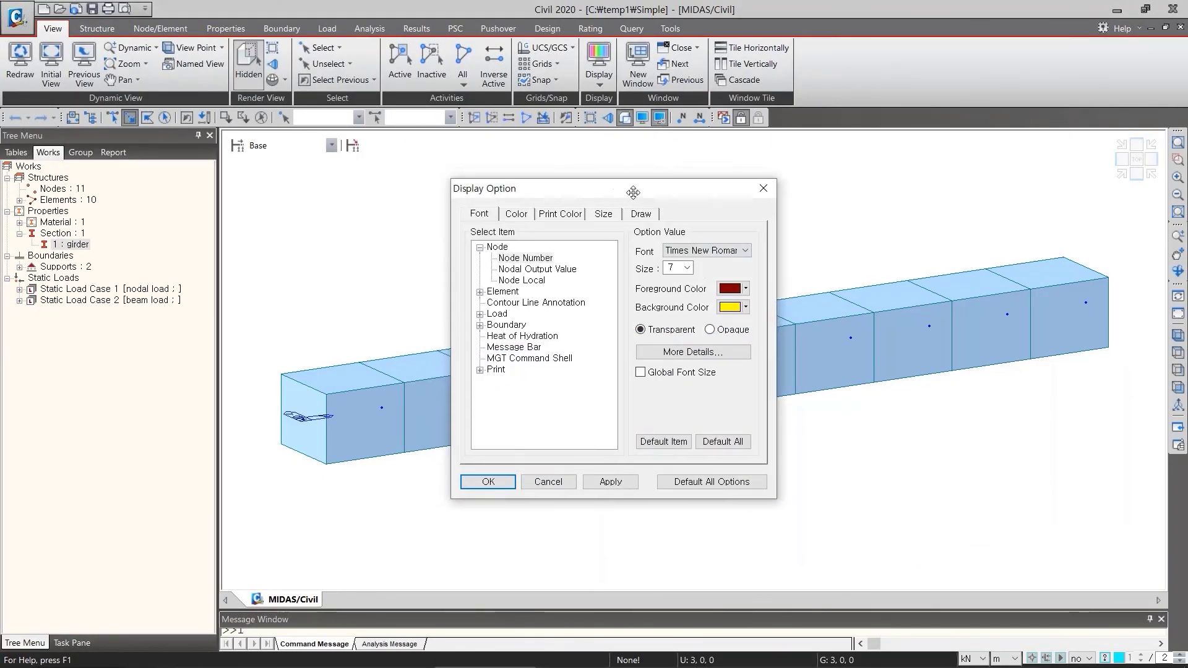
{"action": "left_click_drag", "start_coordinate": [612, 189], "coordinate": [632, 195]}
{"action": "left_click", "coordinate": [516, 214]}
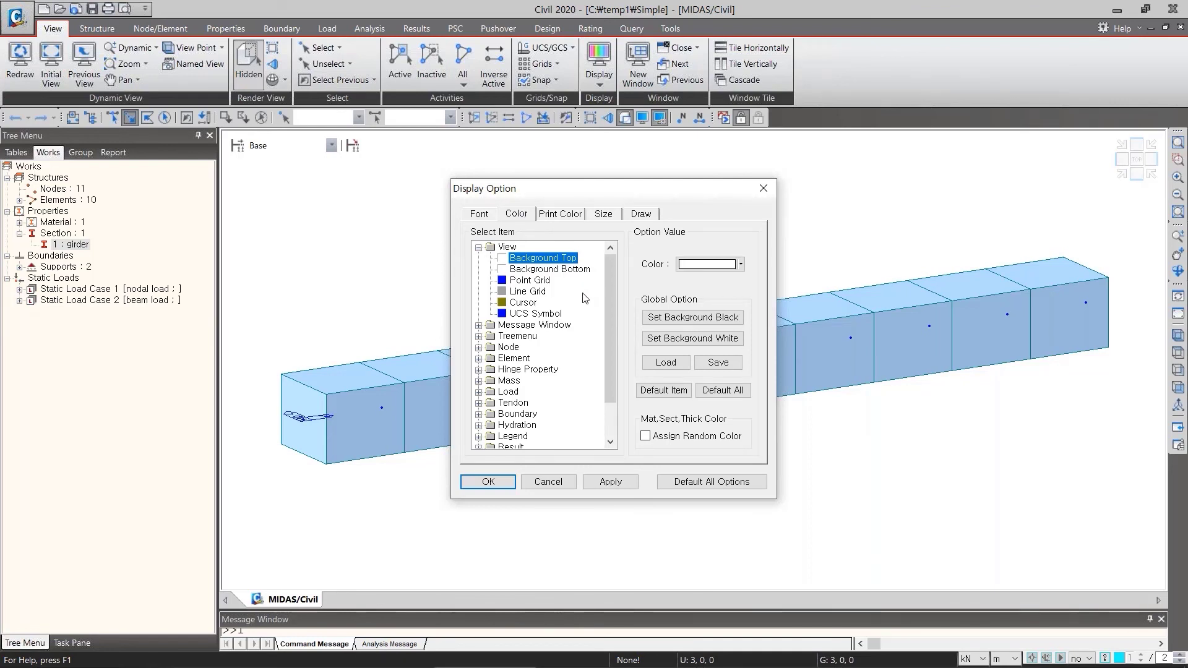
{"action": "left_click", "coordinate": [729, 321]}
Apply the black background, then reset all display colours to defaults and apply them
{"action": "left_click", "coordinate": [619, 484]}
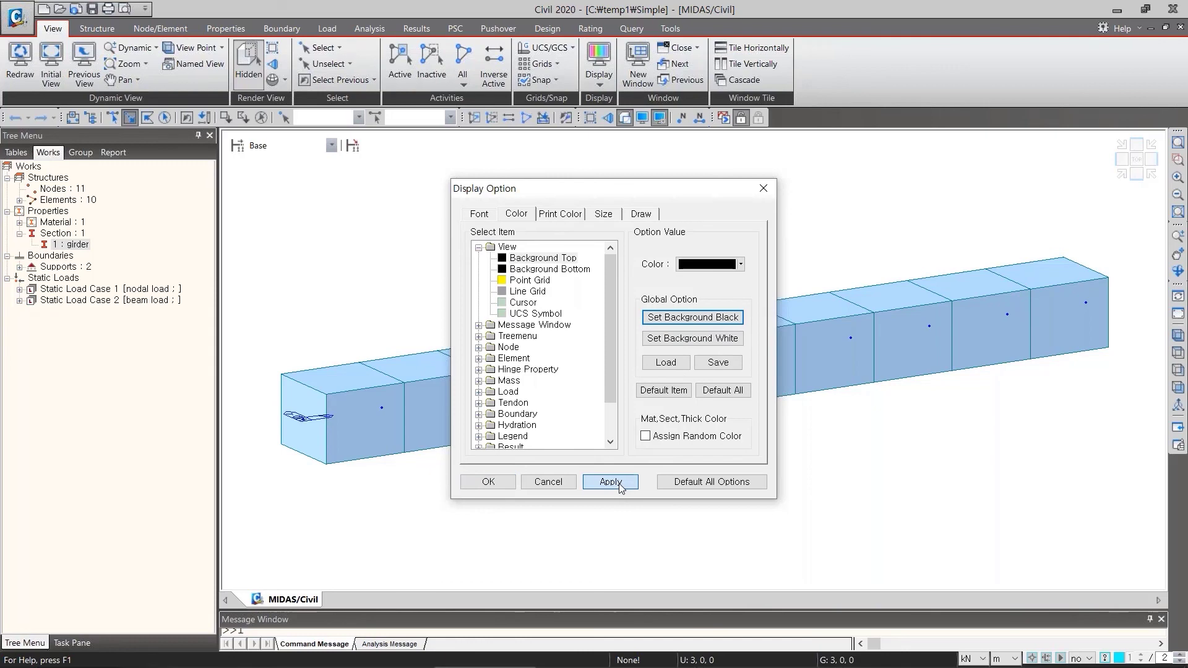
{"action": "left_click_drag", "start_coordinate": [649, 190], "coordinate": [213, 126]}
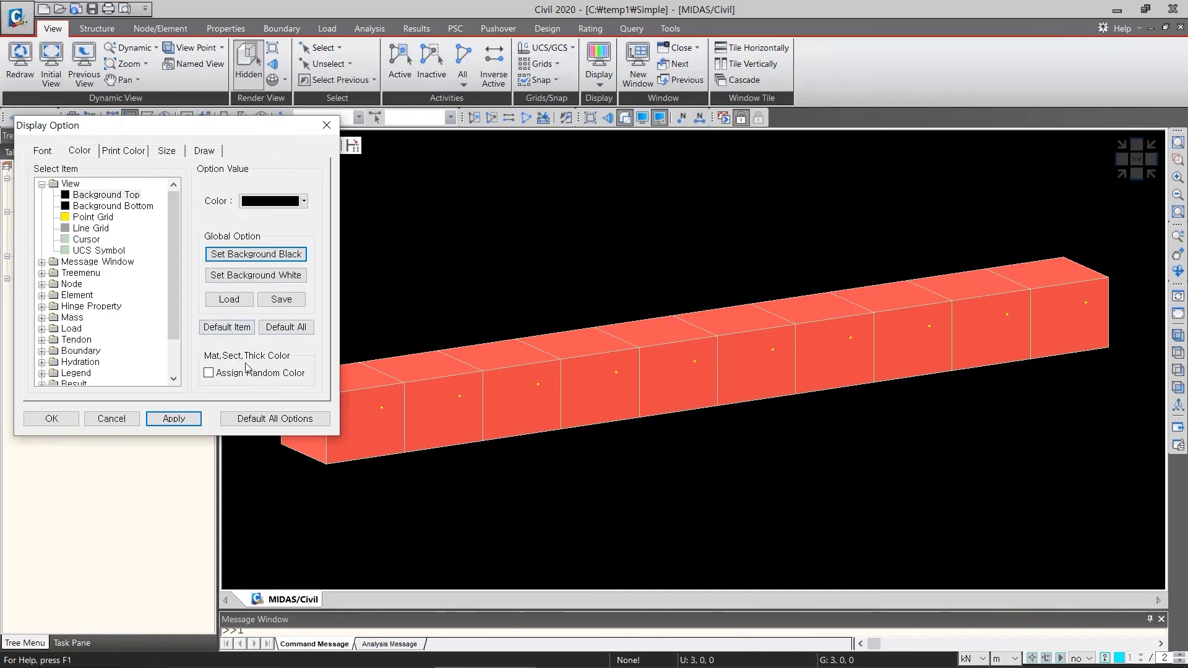
{"action": "left_click", "coordinate": [297, 329]}
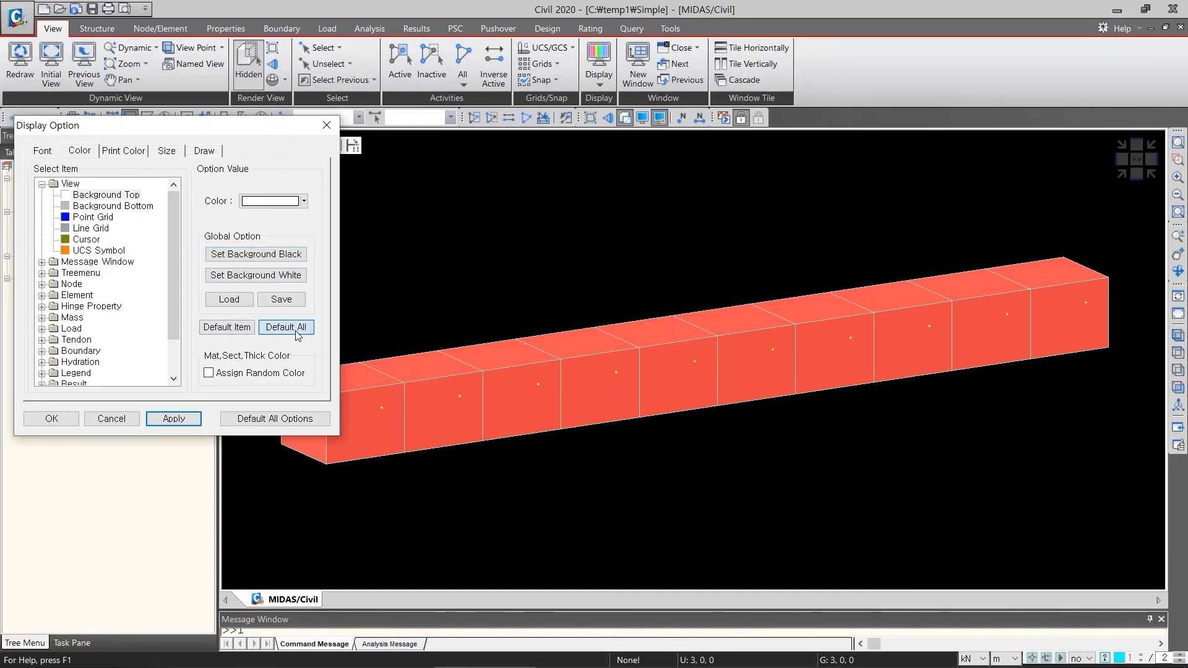
{"action": "left_click", "coordinate": [173, 418]}
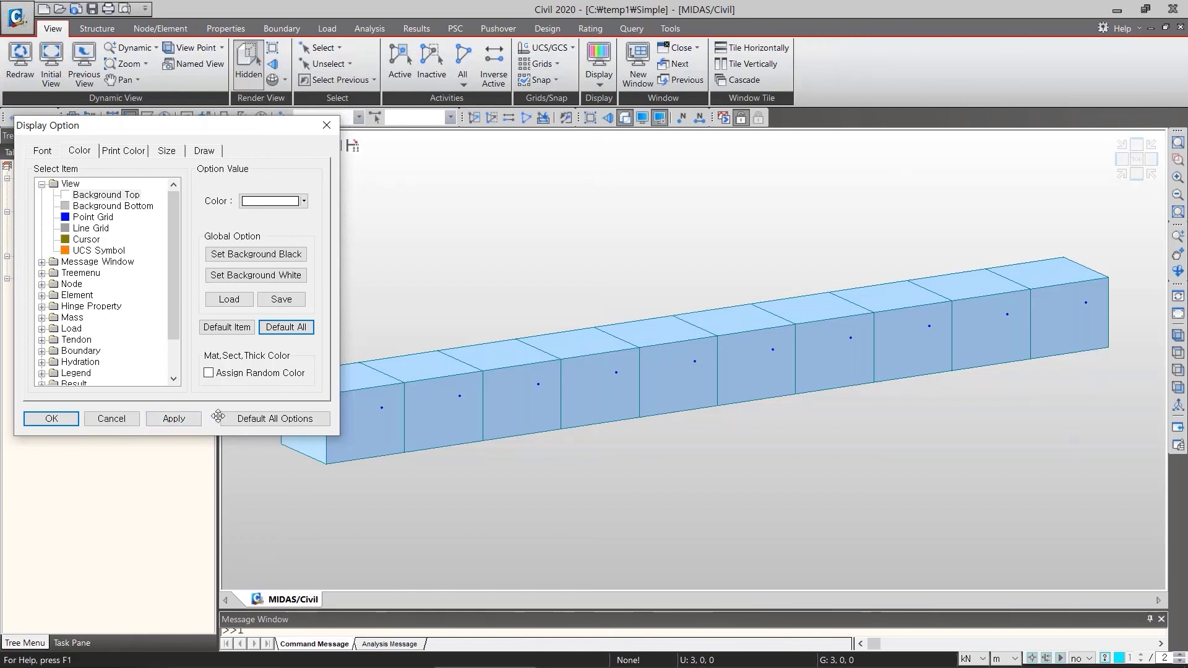
Set the background colours to white and apply them to the view
{"action": "left_click", "coordinate": [293, 276]}
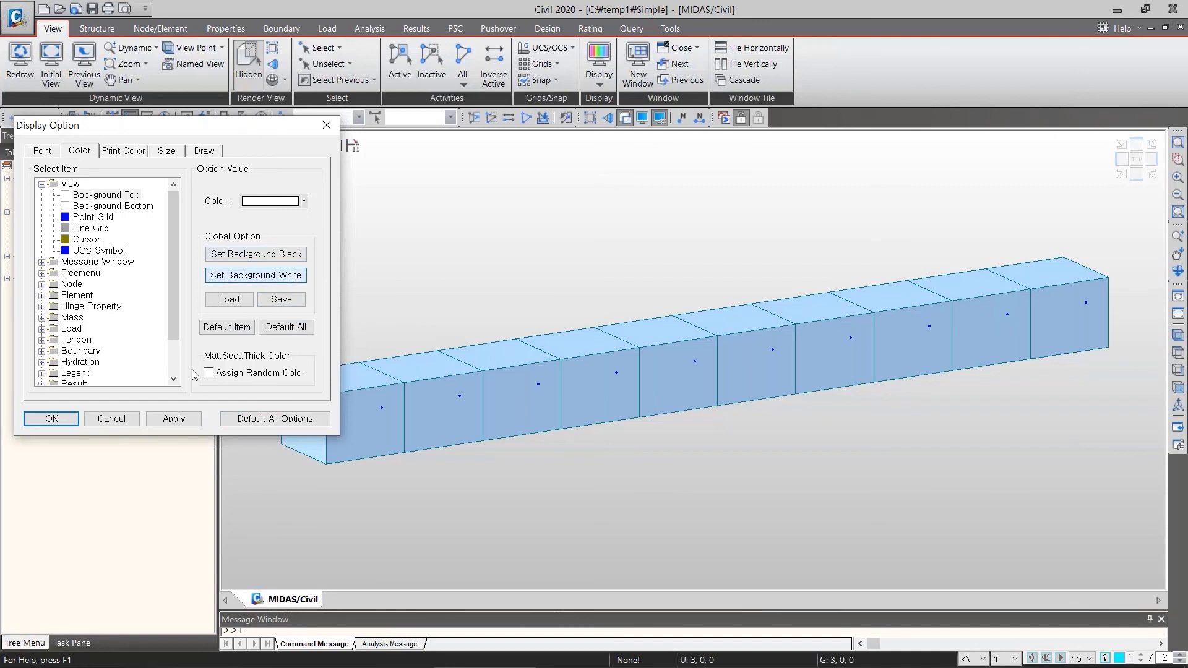
{"action": "left_click", "coordinate": [174, 418]}
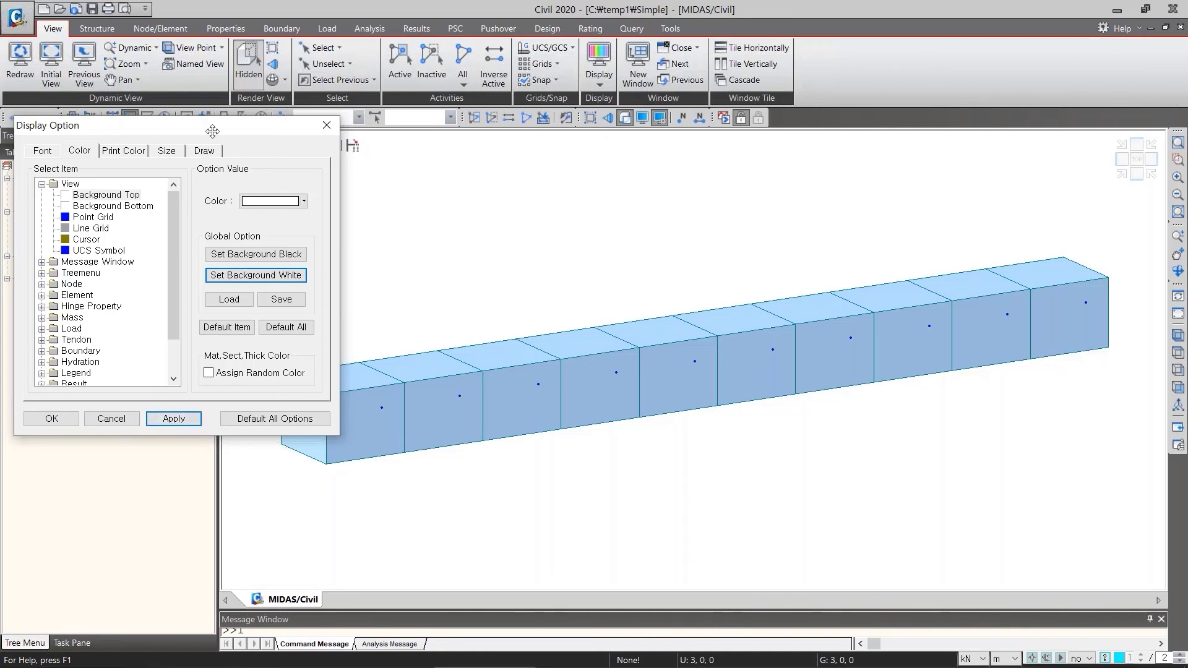
{"action": "left_click_drag", "start_coordinate": [213, 129], "coordinate": [329, 54]}
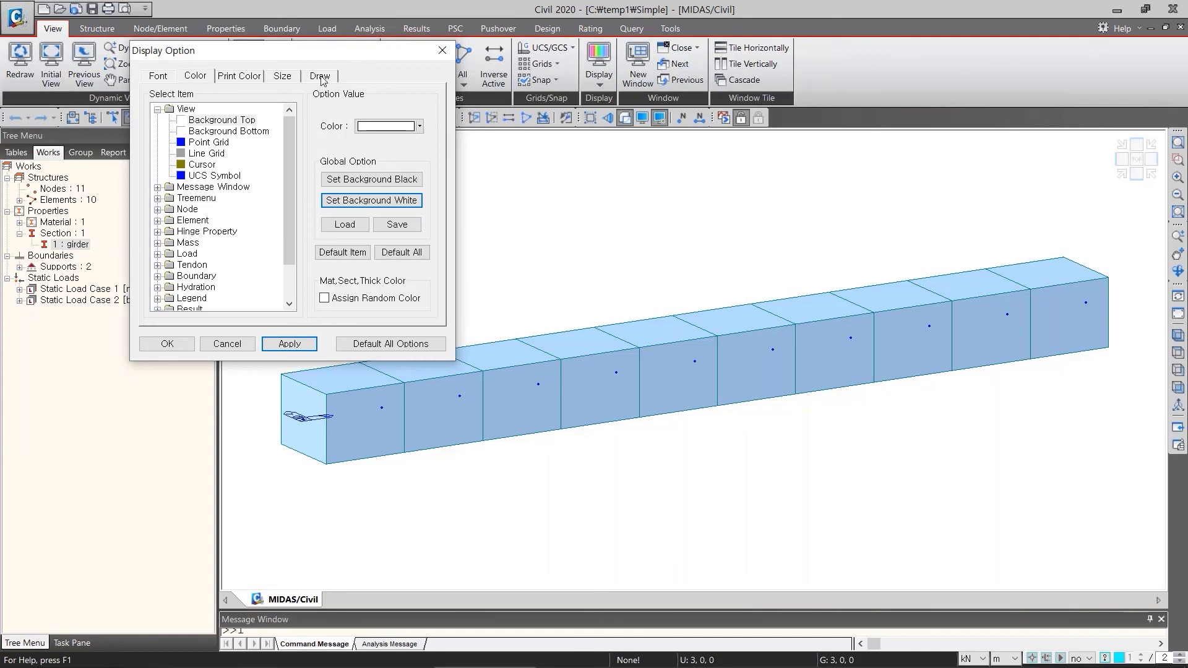
{"action": "left_click", "coordinate": [321, 77]}
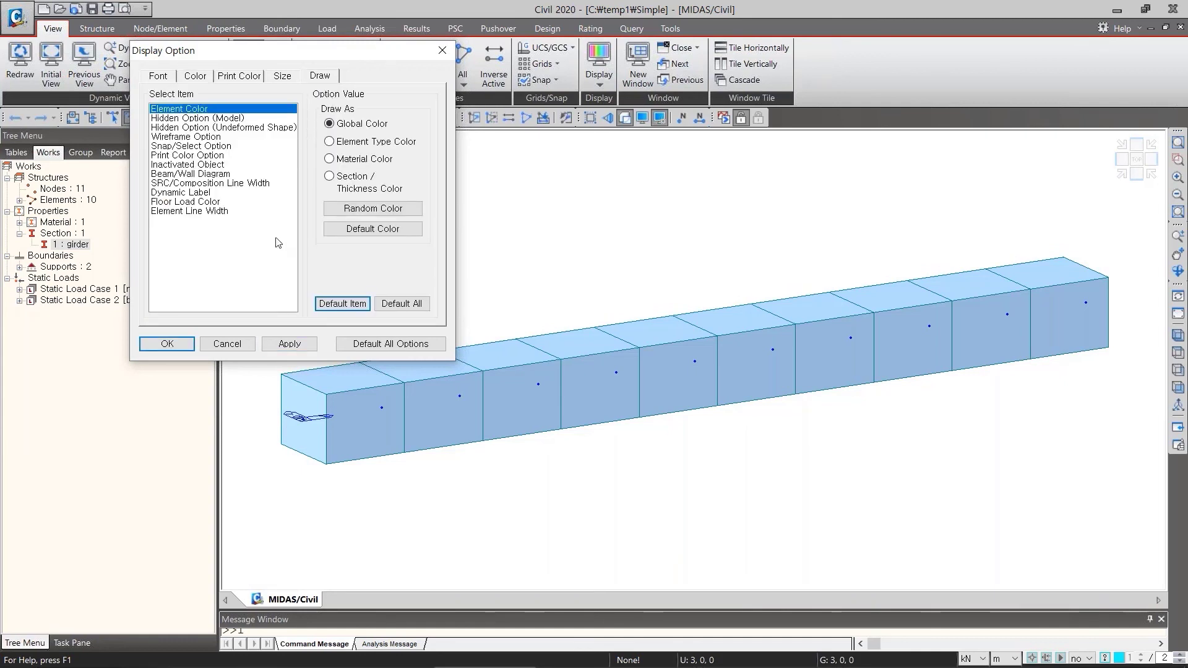
Choose Inactivated Object in the Draw list and enable showing inactivated elements and nodes as outlines
{"action": "left_click", "coordinate": [187, 166]}
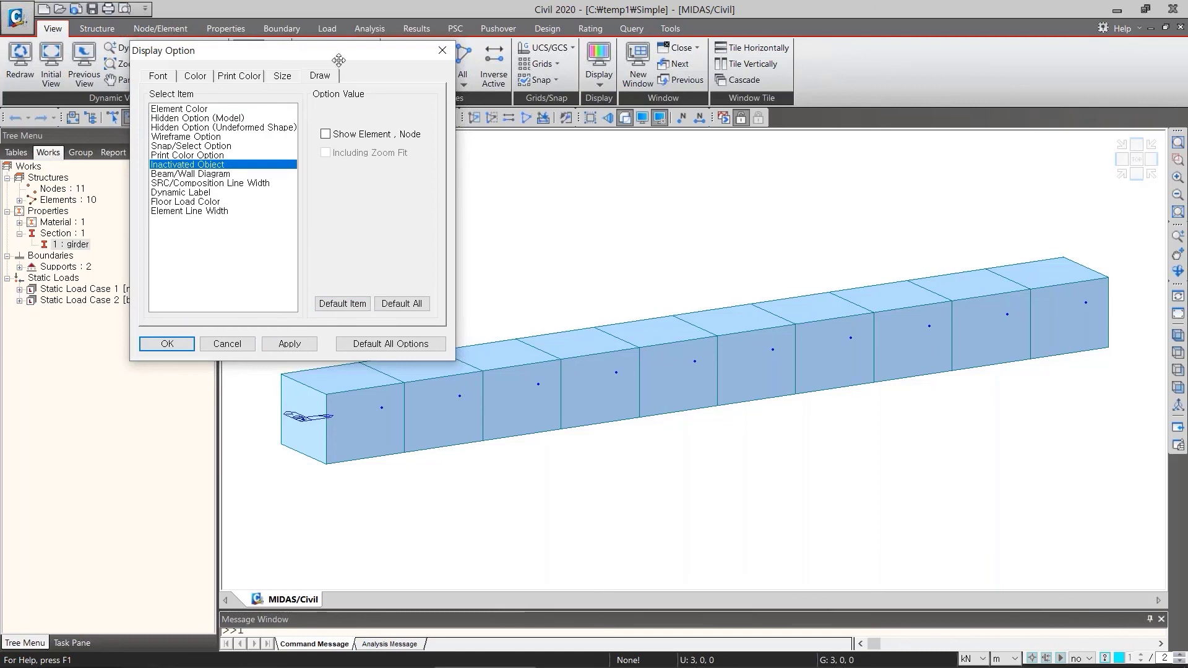
{"action": "mouse_move", "coordinate": [339, 53]}
{"action": "left_mouse_down"}
{"action": "mouse_move", "coordinate": [329, 67]}
{"action": "mouse_move", "coordinate": [330, 57]}
{"action": "left_mouse_up"}
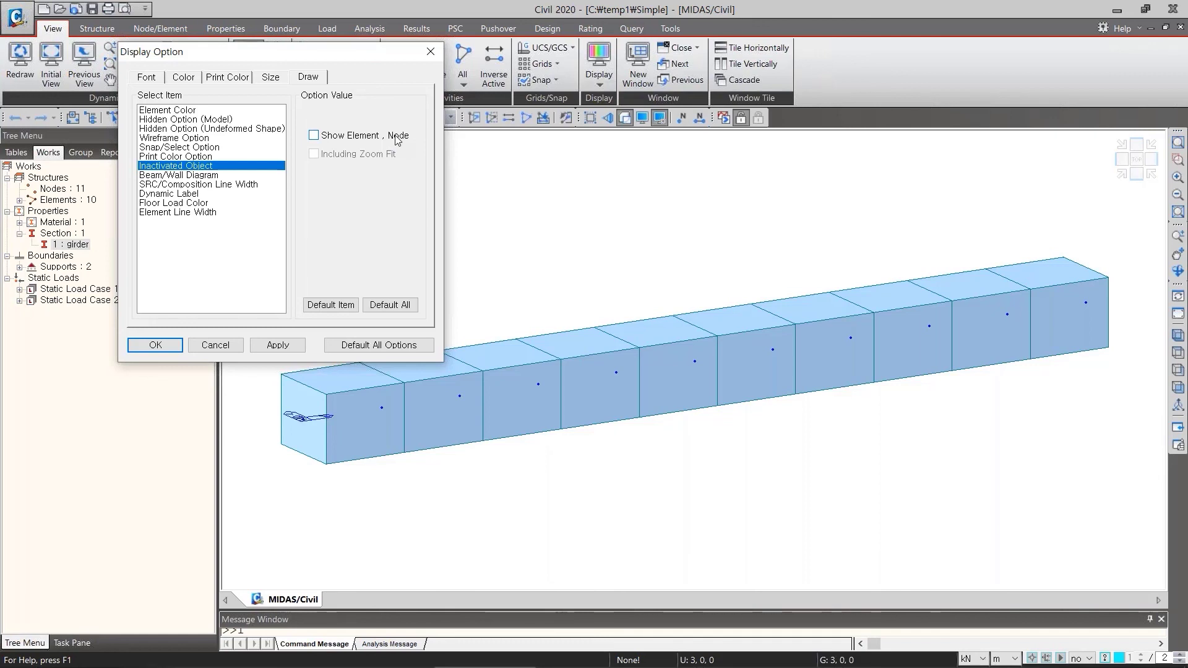
{"action": "left_click", "coordinate": [335, 143]}
Confirm the display options, then inactivate girder elements 3 to 5 so they show as edges
{"action": "left_click", "coordinate": [155, 345]}
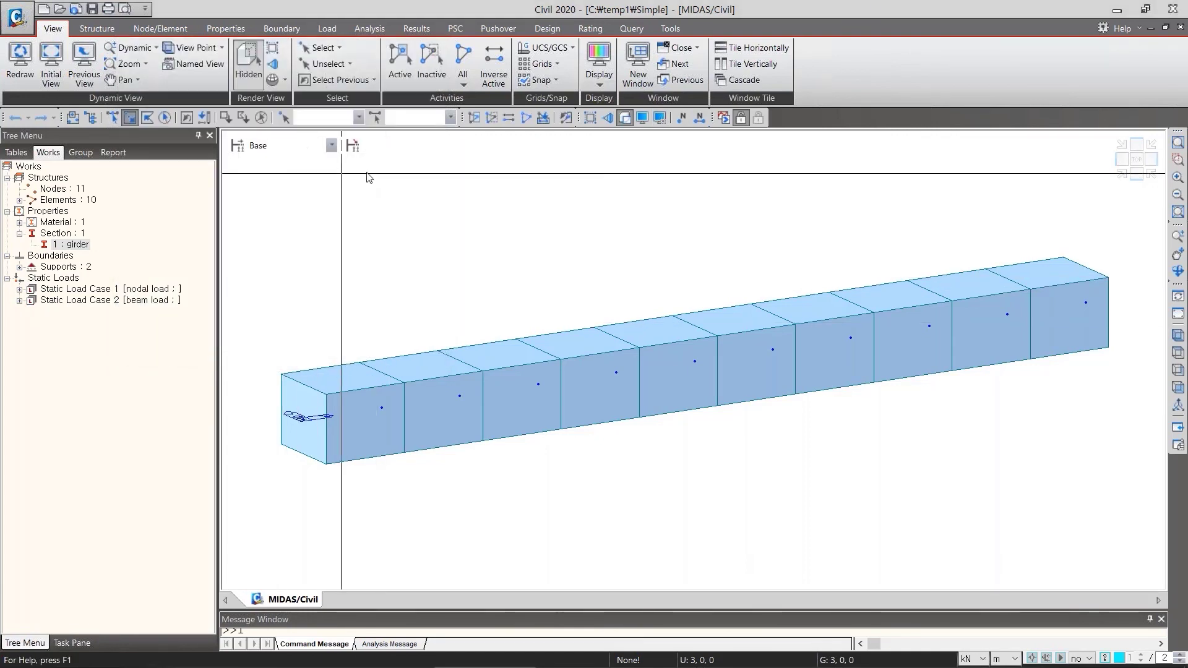
{"action": "left_click_drag", "start_coordinate": [672, 294], "coordinate": [526, 466]}
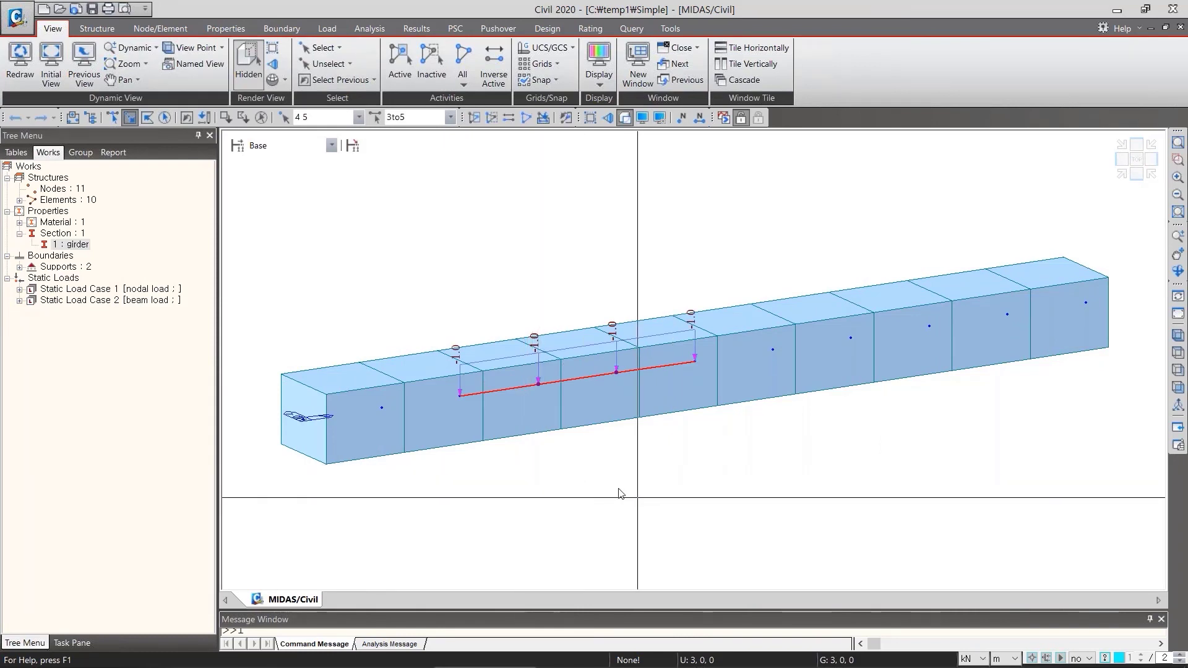
{"action": "left_click", "coordinate": [493, 117]}
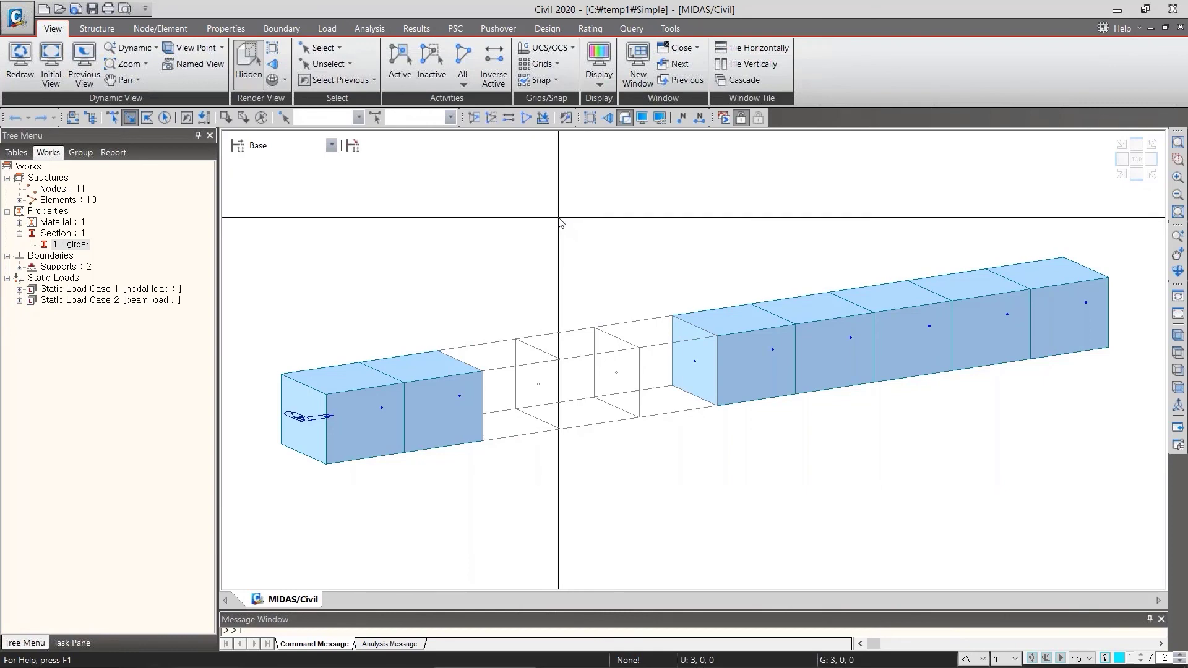